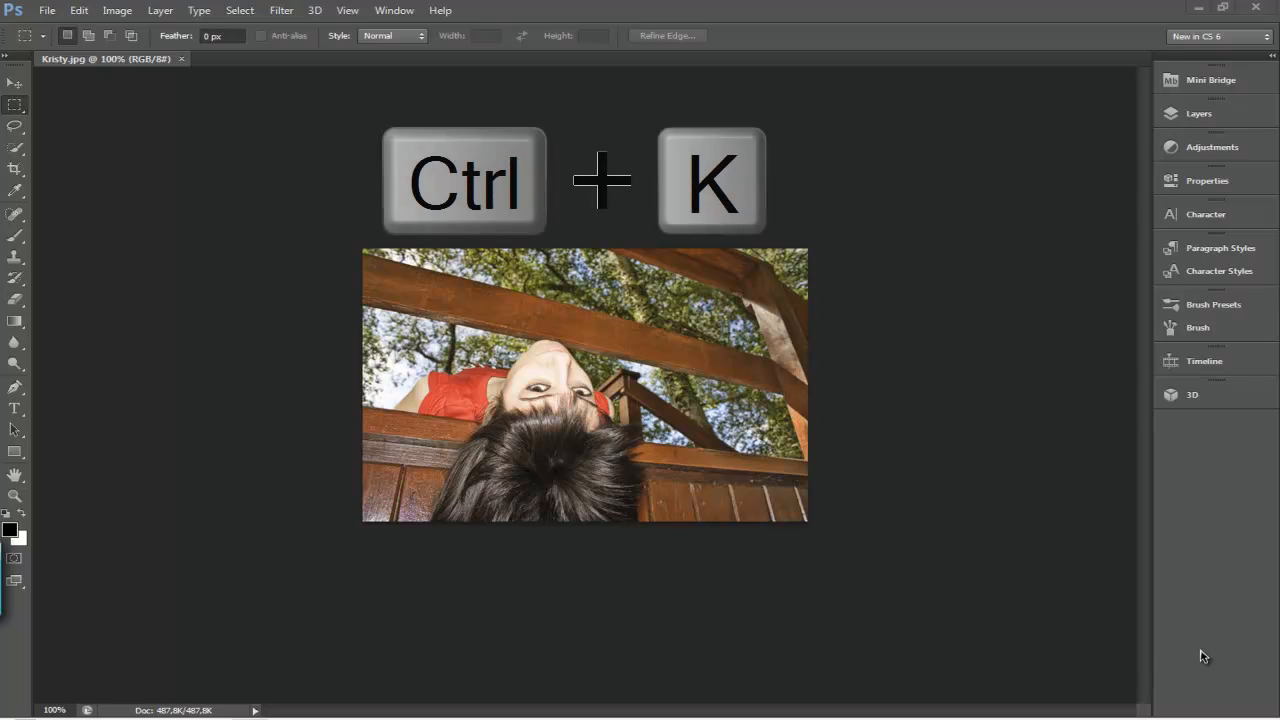
Set the interface color theme to the lightest gray in the Interface preferences and apply it.
{"action": "left_click", "coordinate": [79, 10]}
{"action": "mouse_move", "coordinate": [120, 601]}
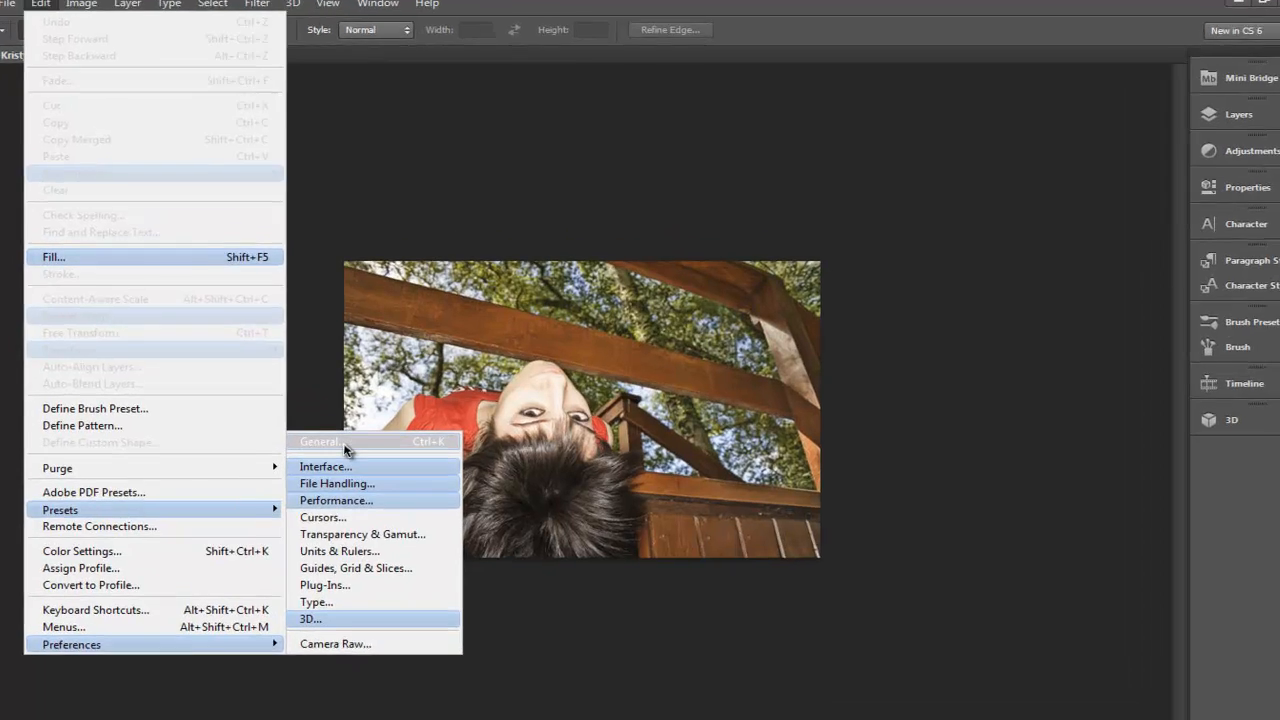
{"action": "left_click", "coordinate": [345, 450]}
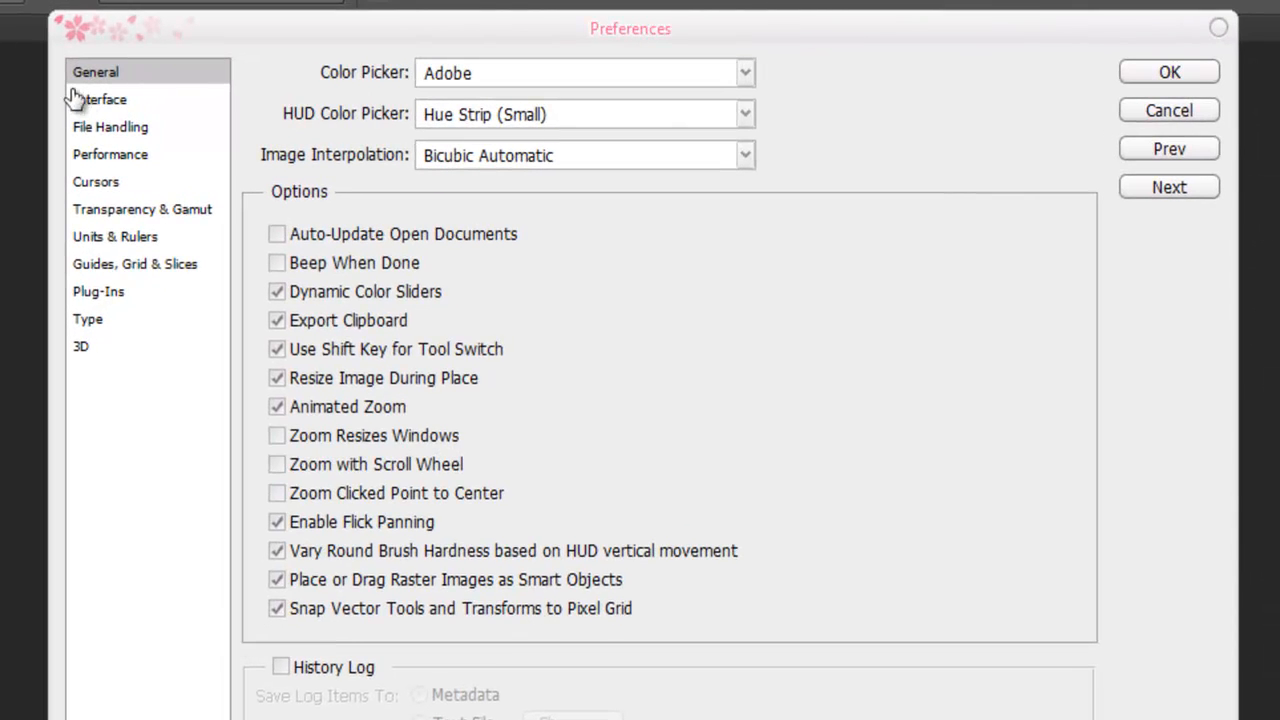
{"action": "left_click", "coordinate": [103, 105]}
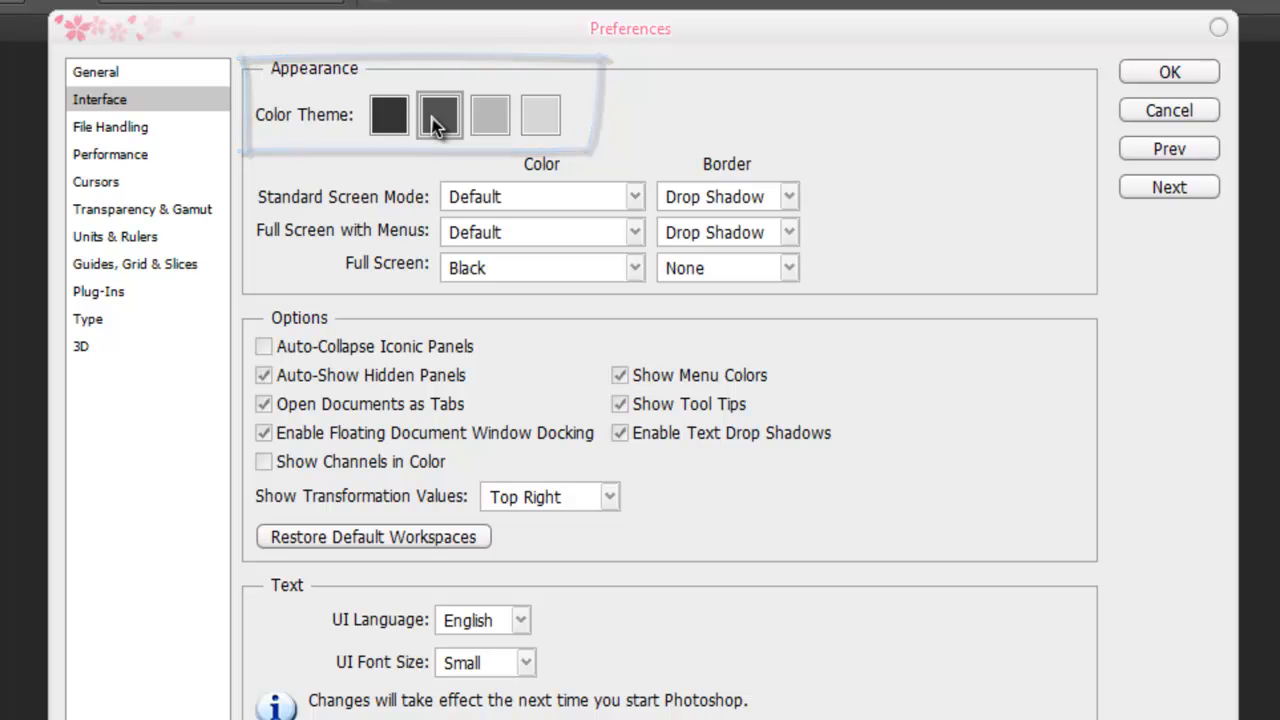
{"action": "left_click", "coordinate": [532, 125]}
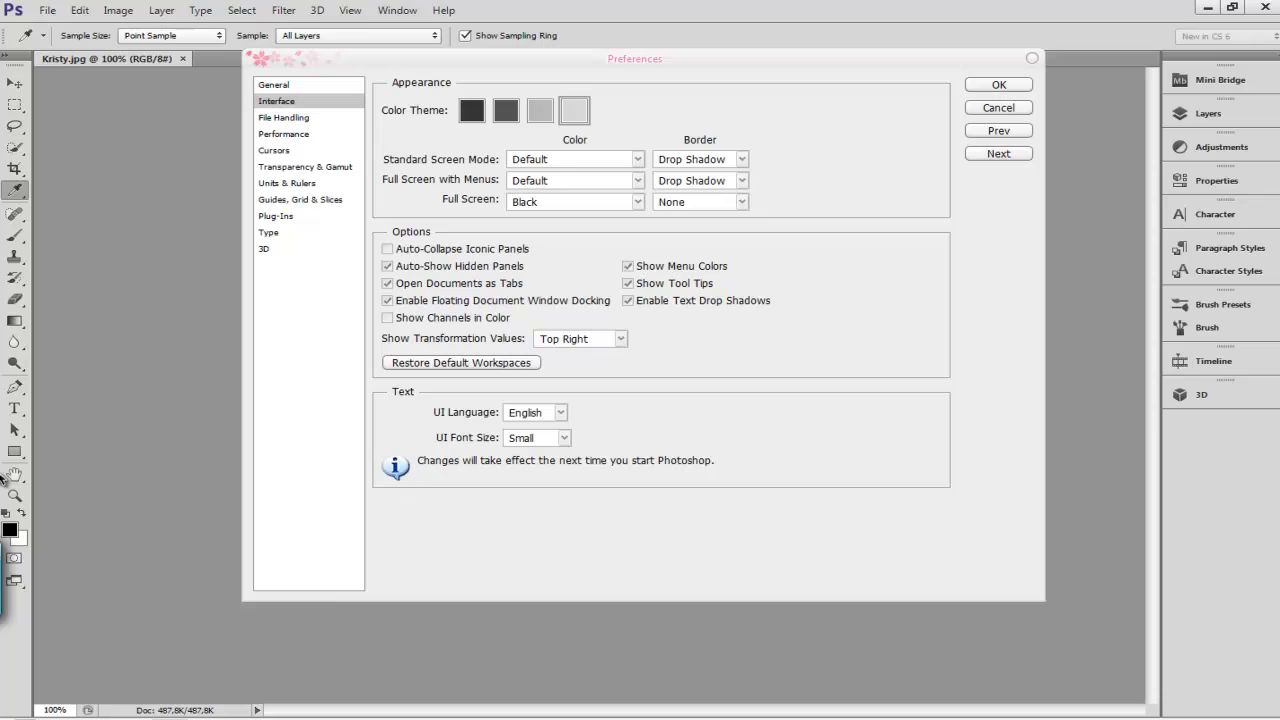
{"action": "left_click", "coordinate": [1000, 88]}
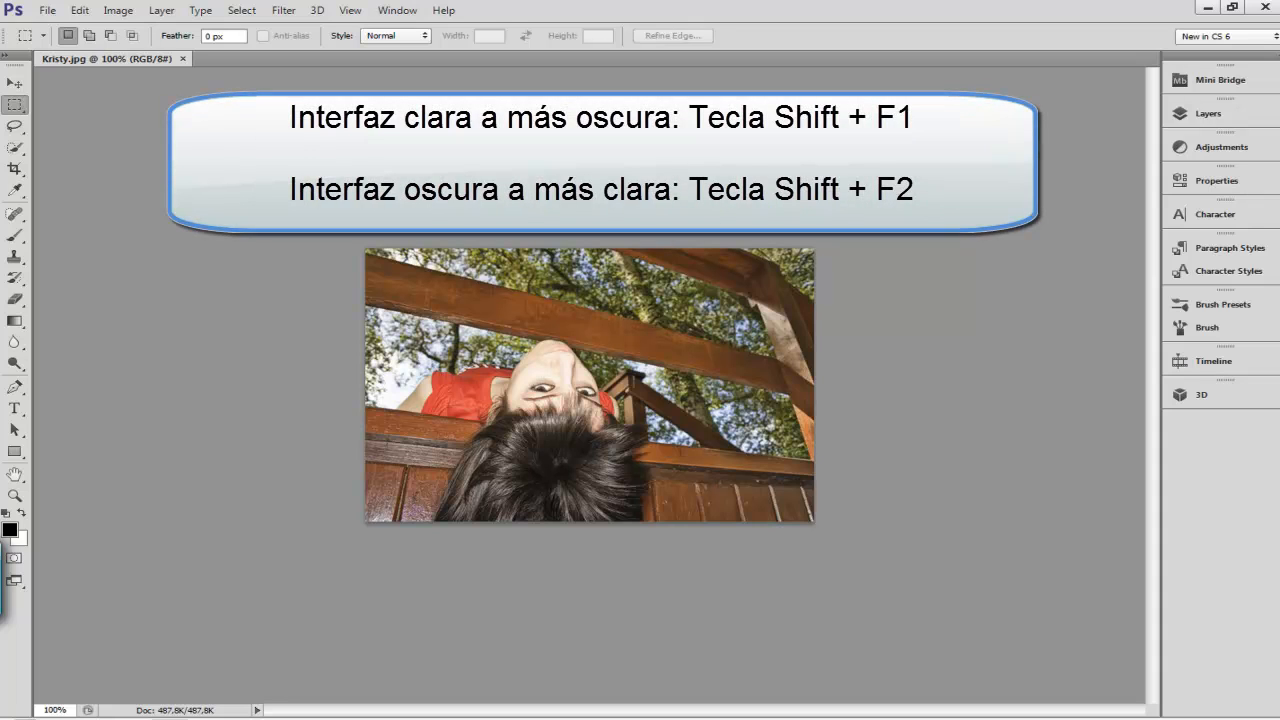
Darken the interface theme step by step down to the darkest one.
{"action": "key", "text": "shift+F1"}
{"action": "key", "text": "shift+F1"}
{"action": "key", "text": "shift+F1"}
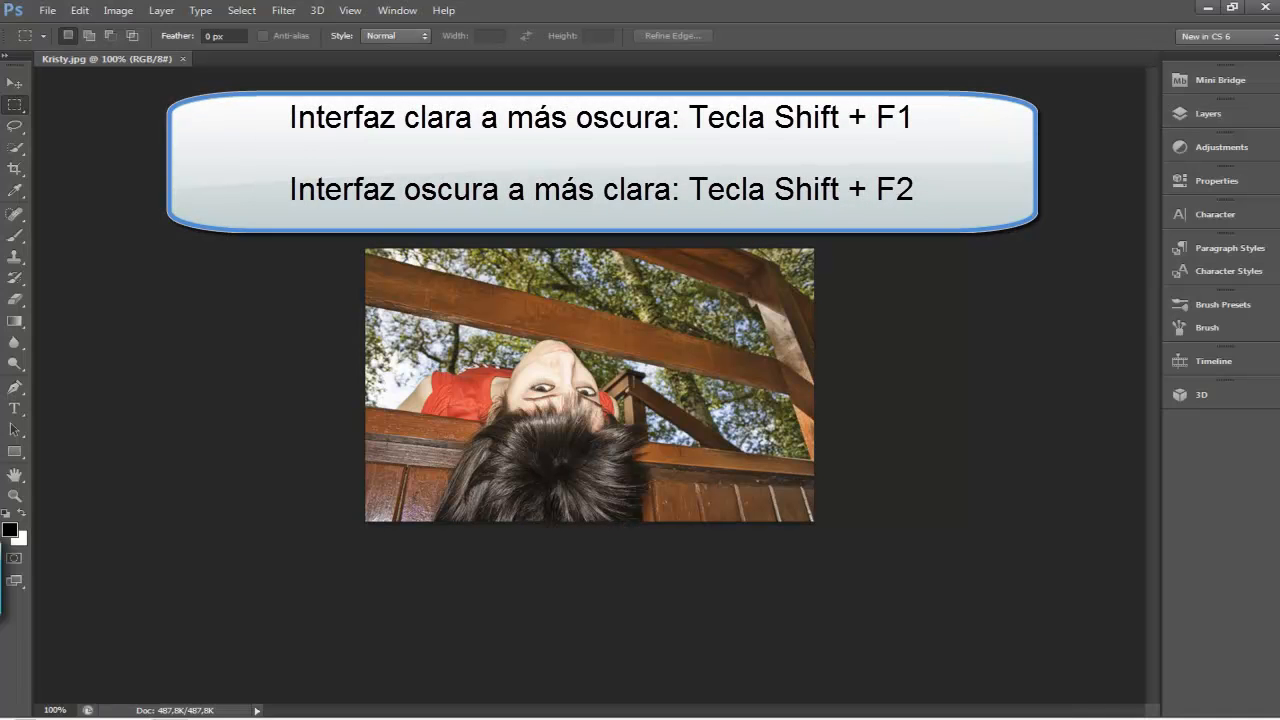
{"action": "key", "text": "shift+F1"}
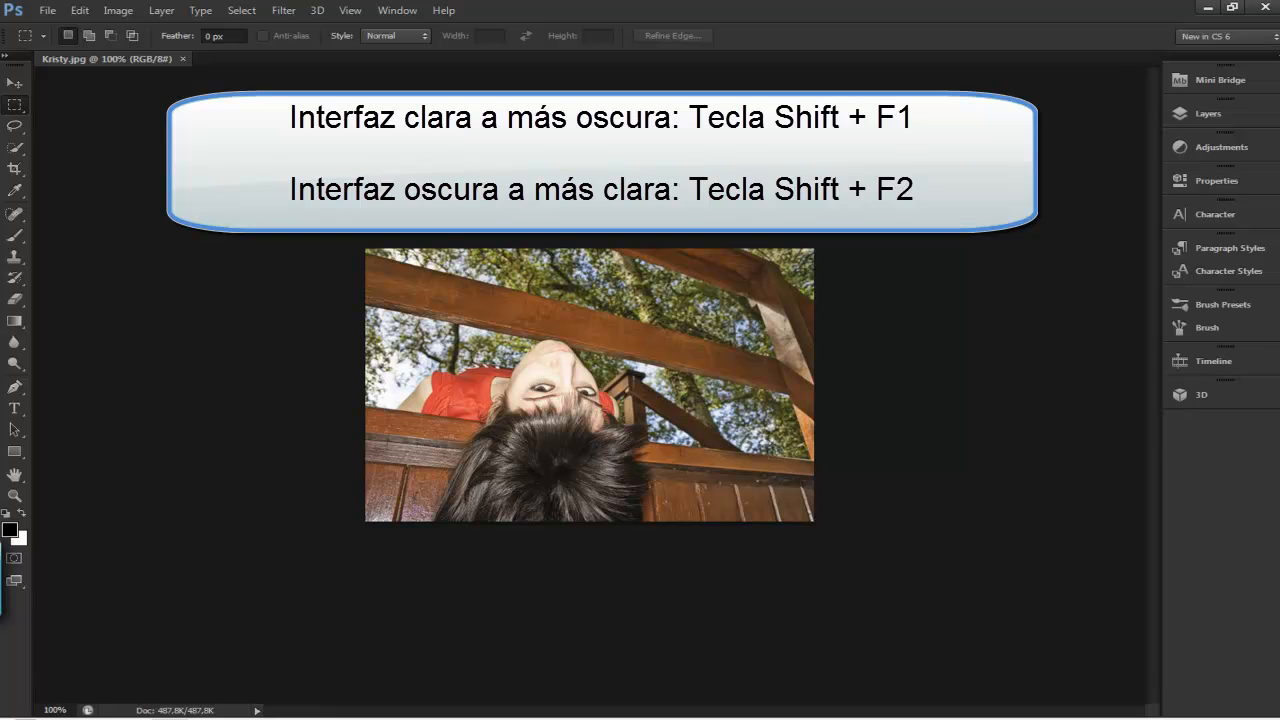
Cycle the interface through the lighter themes and return it to the second-darkest gray theme.
{"action": "key", "text": "shift+F2"}
{"action": "key", "text": "shift+F2"}
{"action": "key", "text": "shift+F2"}
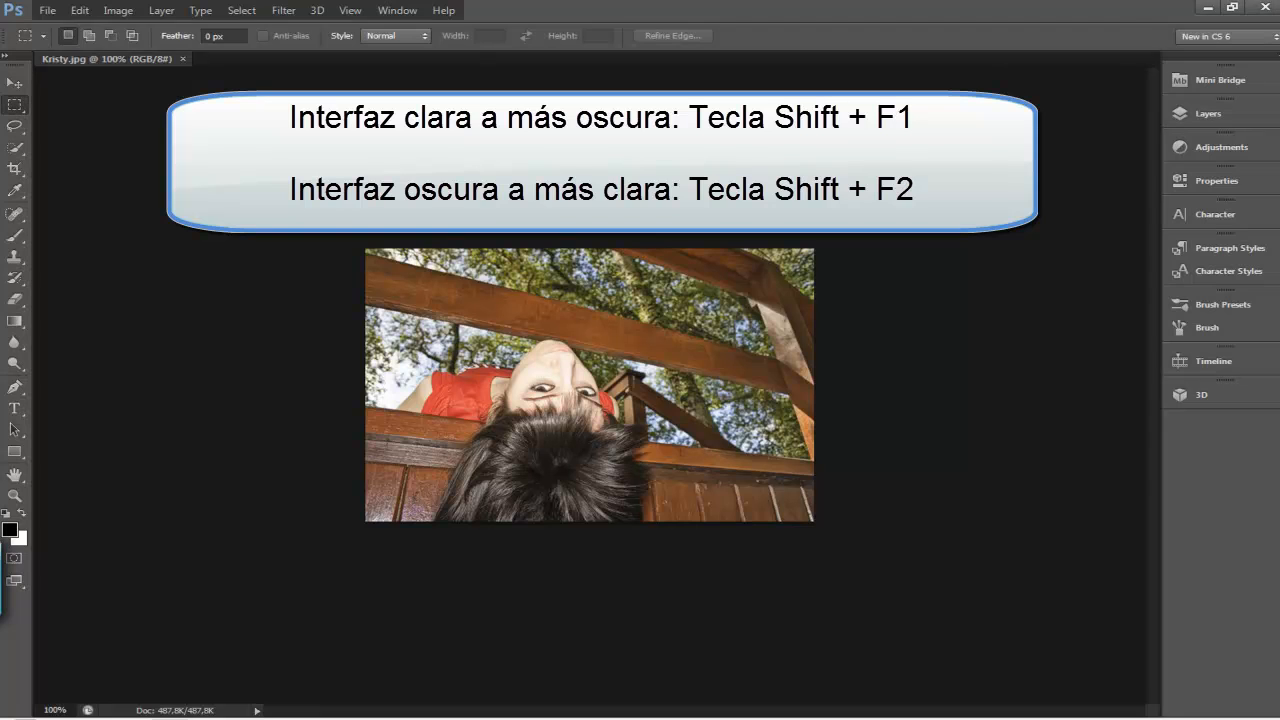
{"action": "key", "text": "shift+F1"}
{"action": "key", "text": "shift+F1"}
{"action": "key", "text": "shift+F1"}
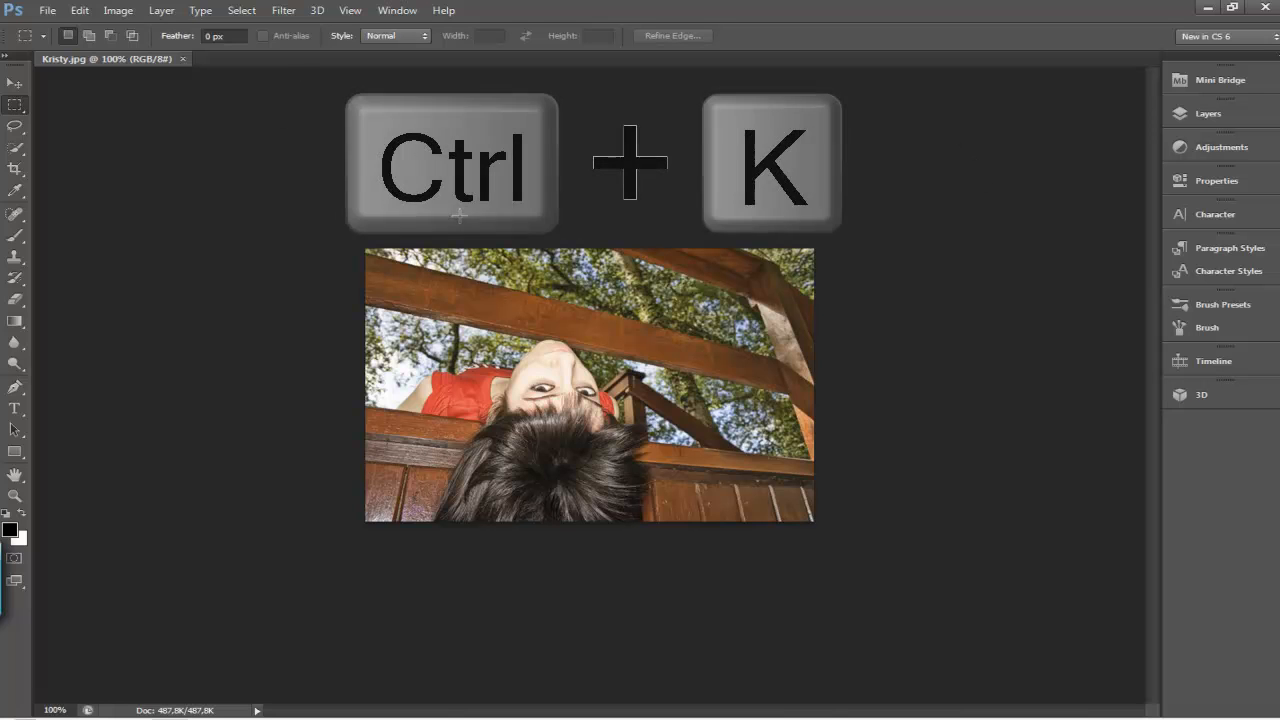
Open the File Handling preferences.
{"action": "key", "text": "ctrl+k"}
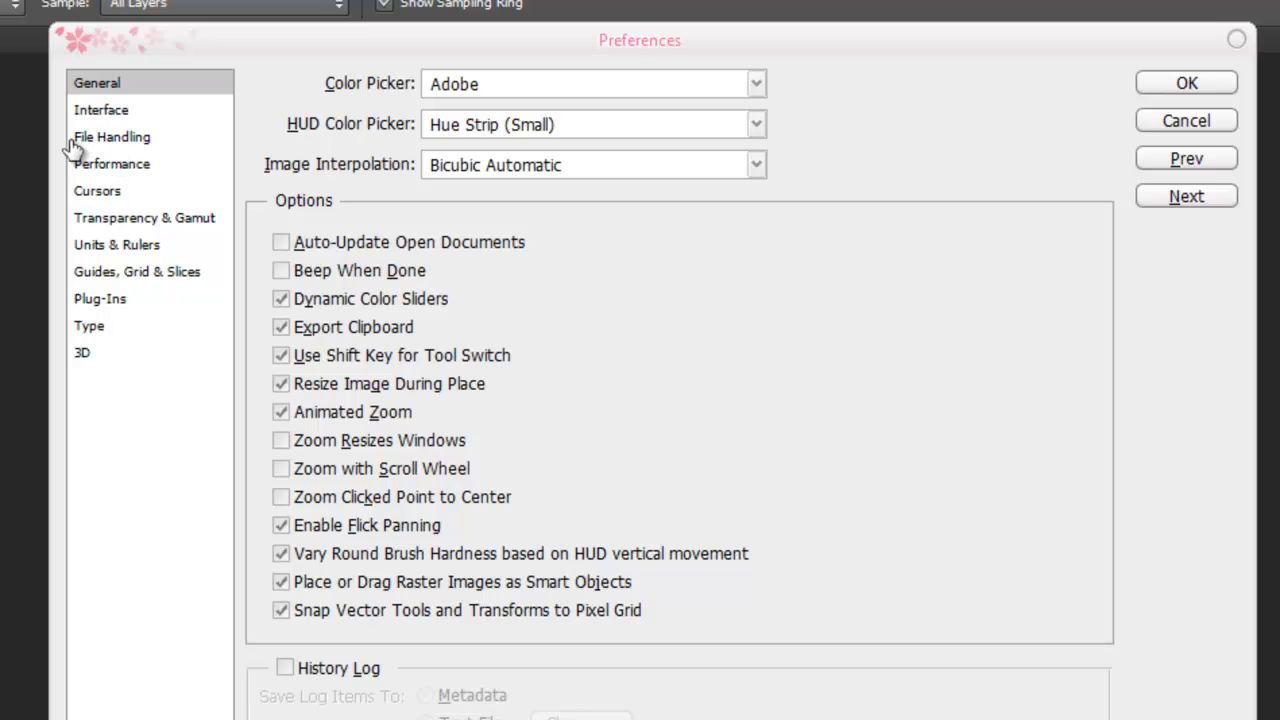
{"action": "left_click", "coordinate": [118, 146]}
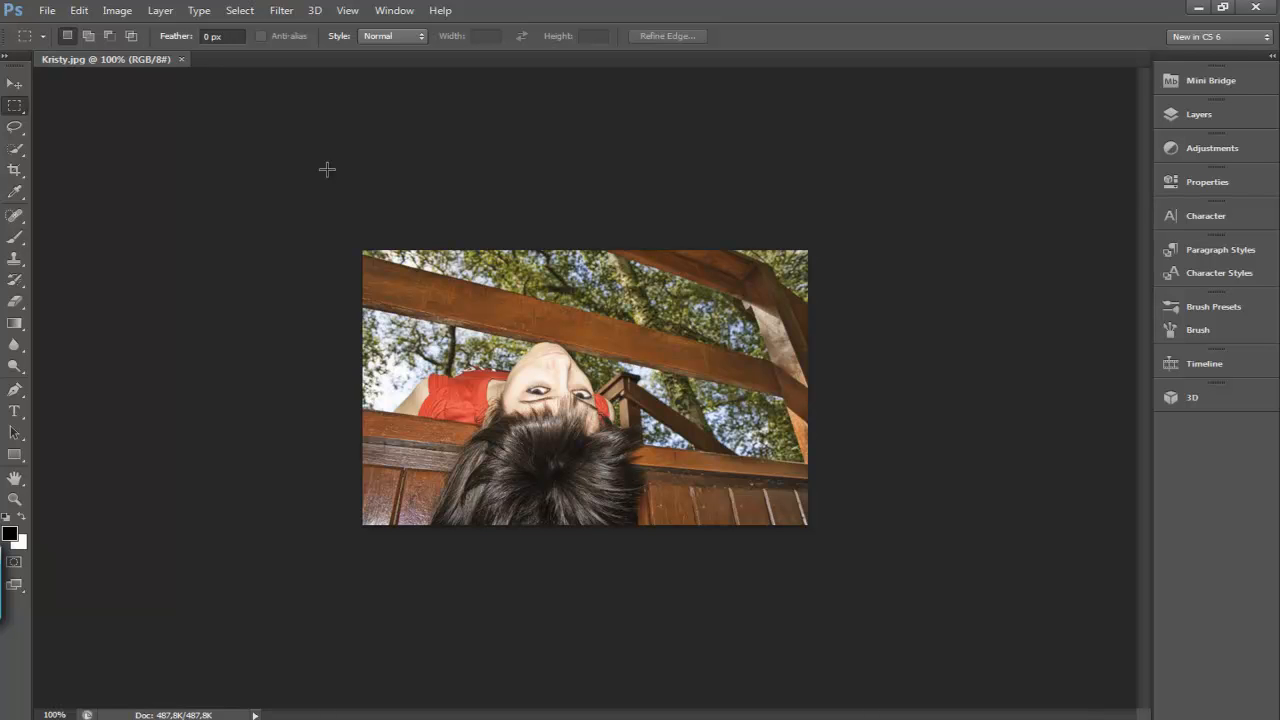
Perspective-crop the photo with a frame over the whole image, its upper-right corner pulled almost halfway down the right edge, and apply the crop.
{"action": "left_click", "coordinate": [14, 170]}
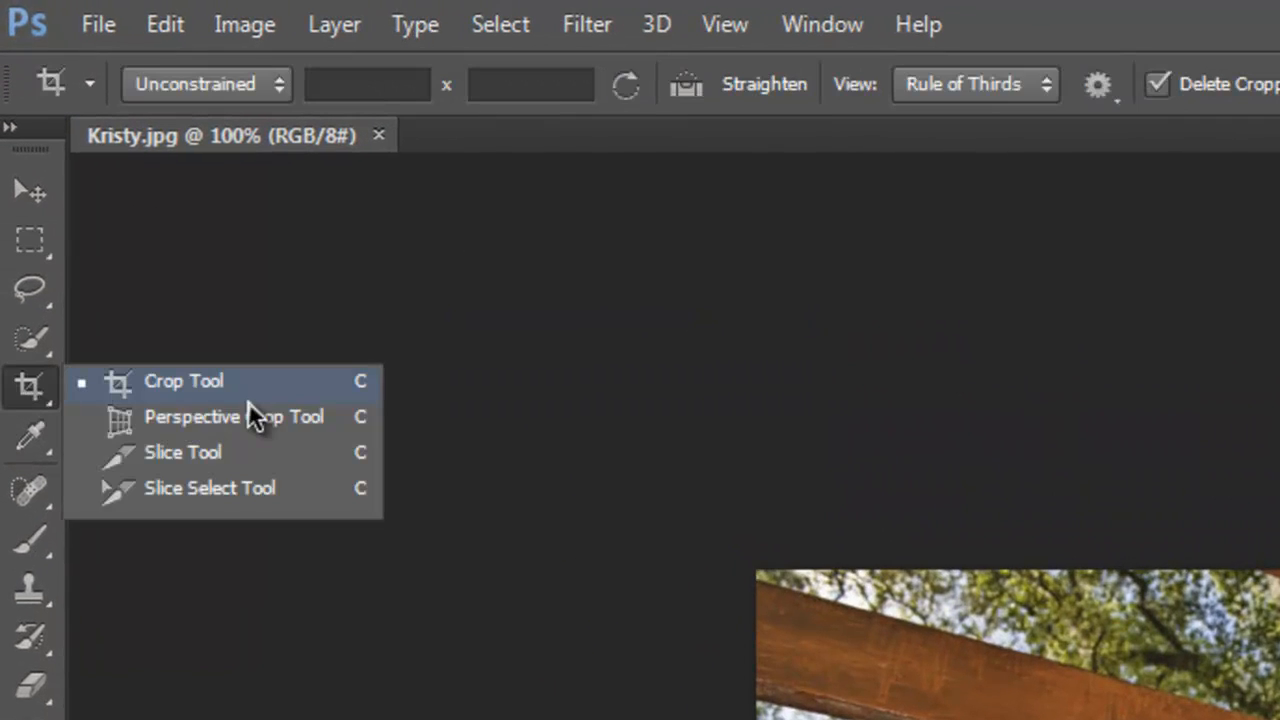
{"action": "left_click", "coordinate": [268, 424]}
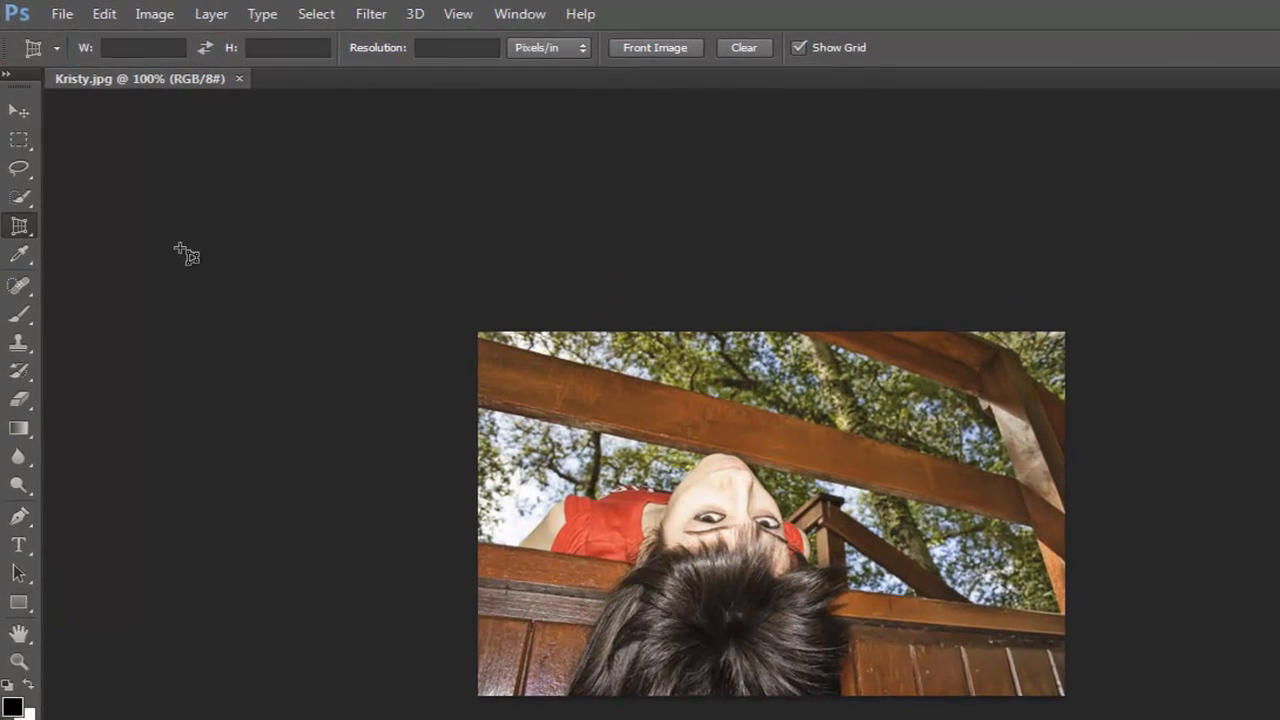
{"action": "mouse_move", "coordinate": [481, 346]}
{"action": "left_mouse_down"}
{"action": "mouse_move", "coordinate": [632, 598]}
{"action": "mouse_move", "coordinate": [944, 664]}
{"action": "mouse_move", "coordinate": [843, 613]}
{"action": "mouse_move", "coordinate": [902, 665]}
{"action": "mouse_move", "coordinate": [1065, 694]}
{"action": "left_mouse_up"}
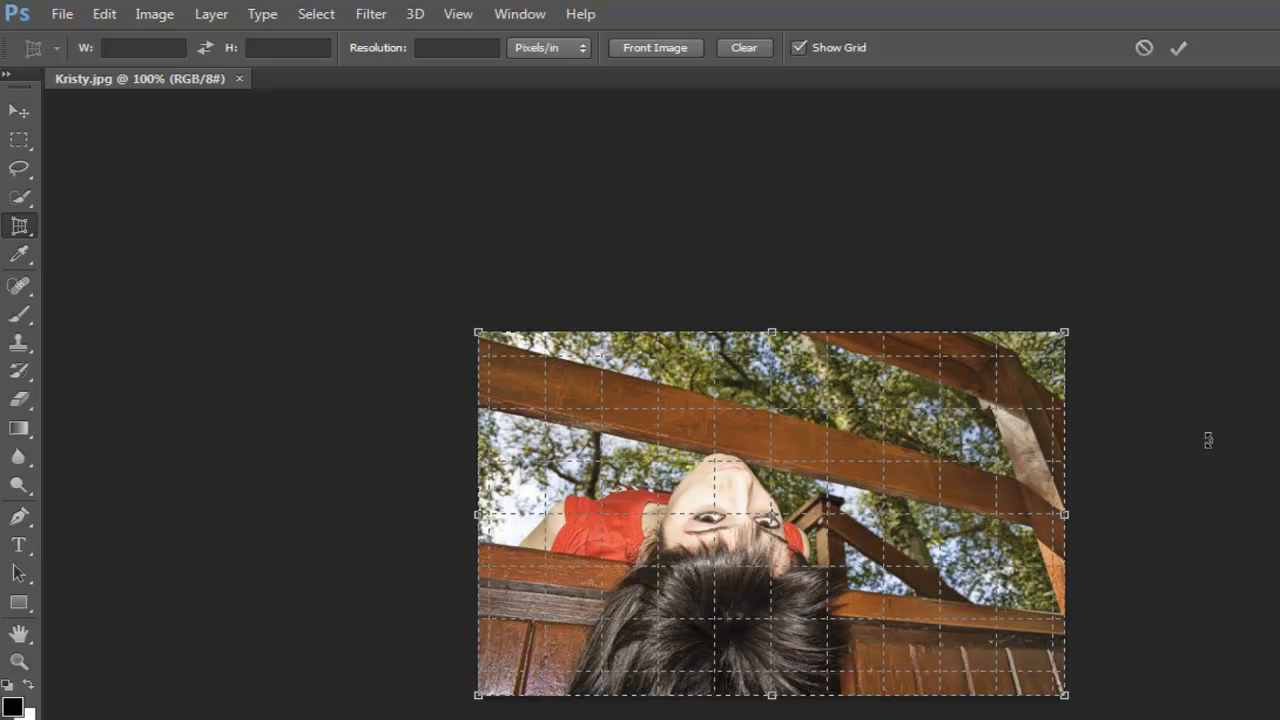
{"action": "left_click_drag", "start_coordinate": [1068, 341], "coordinate": [1072, 498]}
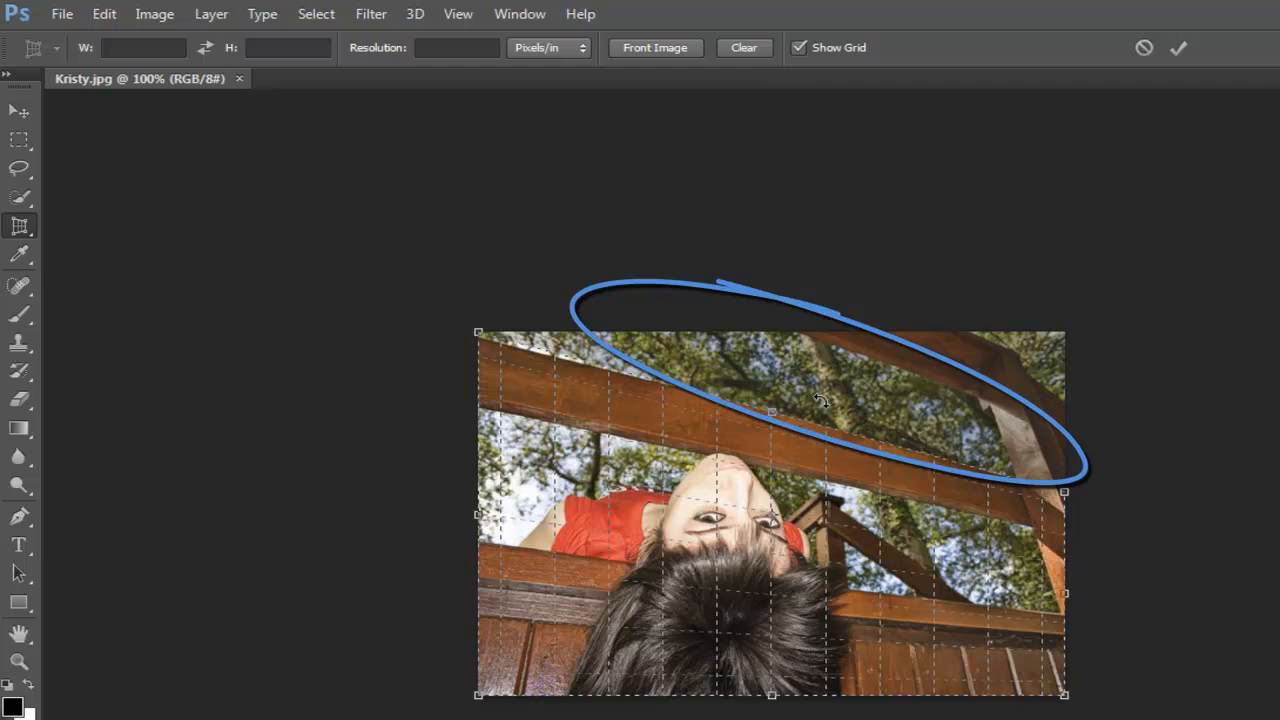
{"action": "left_click", "coordinate": [1179, 49]}
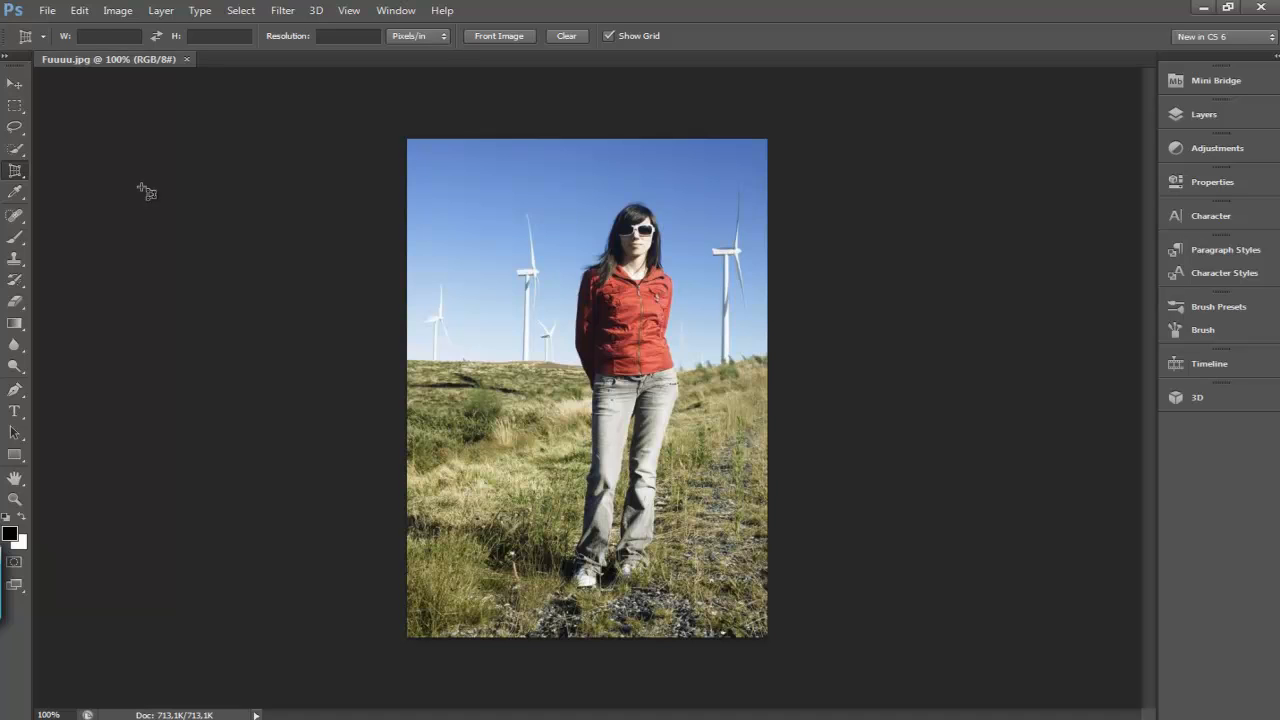
Set the canvas surround to a custom bright blue color.
{"action": "right_click", "coordinate": [137, 190]}
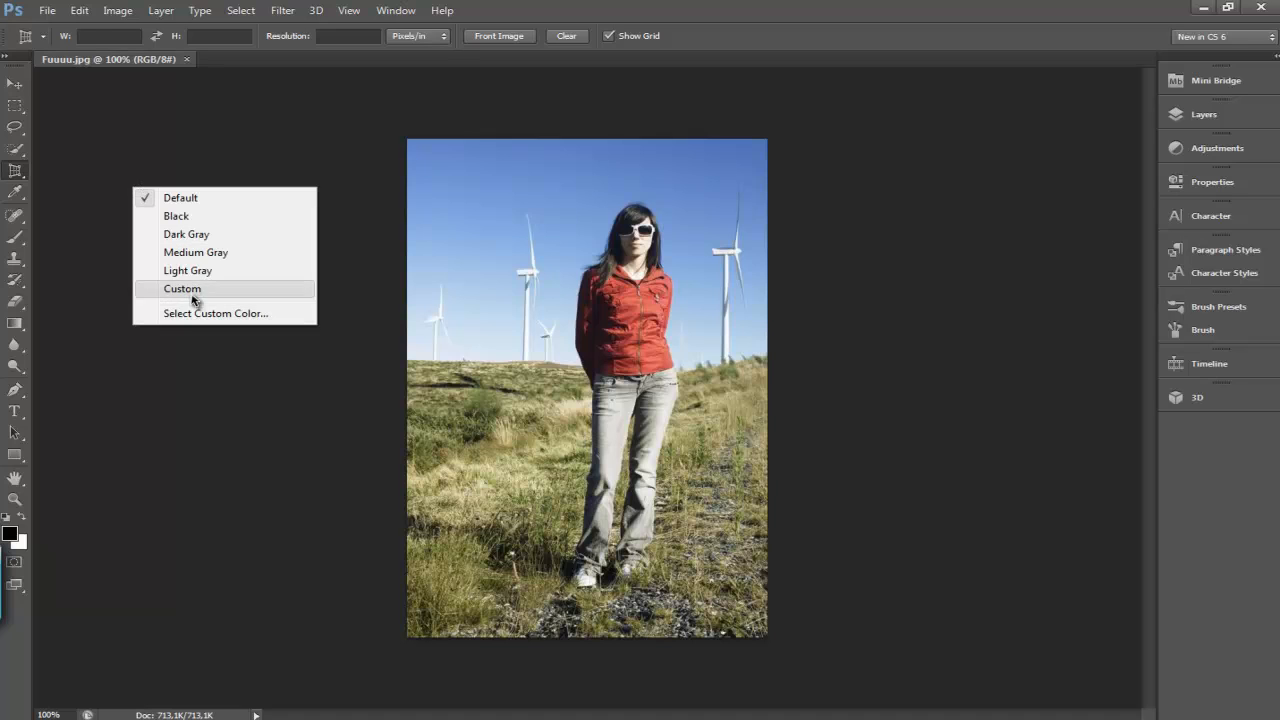
{"action": "left_click", "coordinate": [191, 313]}
{"action": "mouse_move", "coordinate": [560, 229]}
{"action": "left_mouse_down"}
{"action": "mouse_move", "coordinate": [571, 211]}
{"action": "mouse_move", "coordinate": [554, 234]}
{"action": "left_mouse_up"}
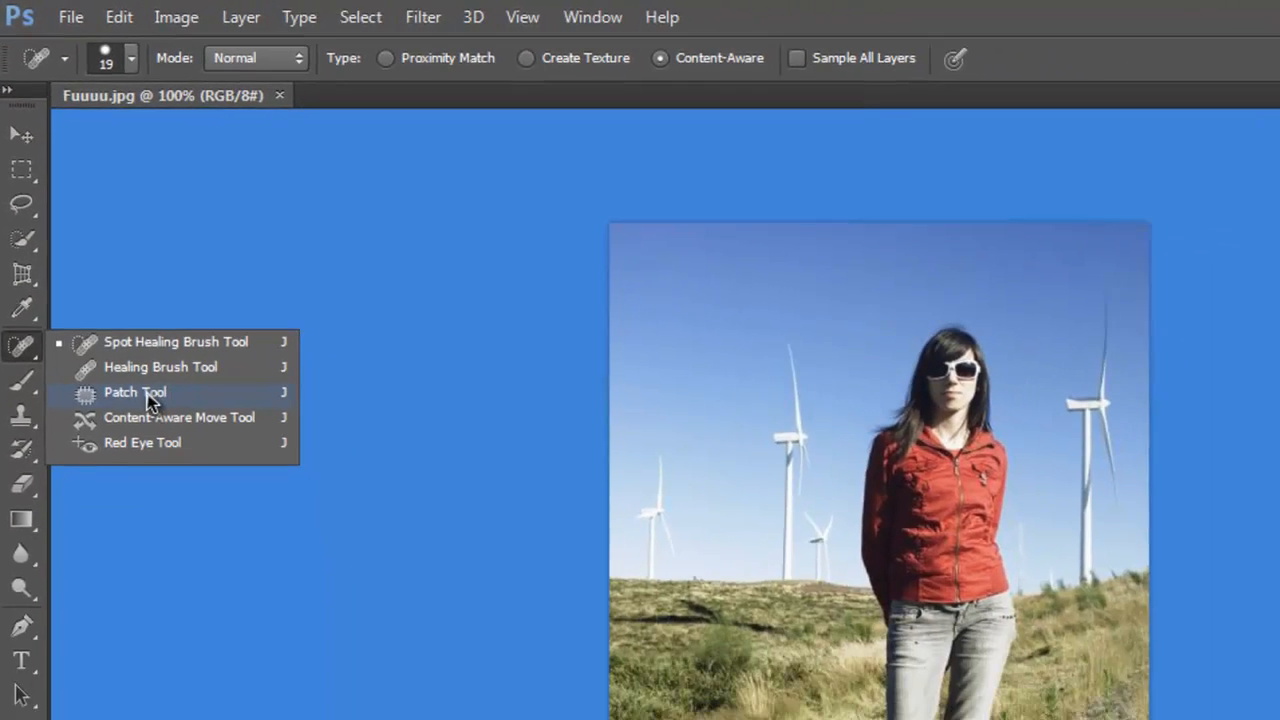
Outline the wind turbine near the photo's right edge with the Patch tool, patch it with sky in Source mode, and undo the patch.
{"action": "left_click", "coordinate": [165, 518]}
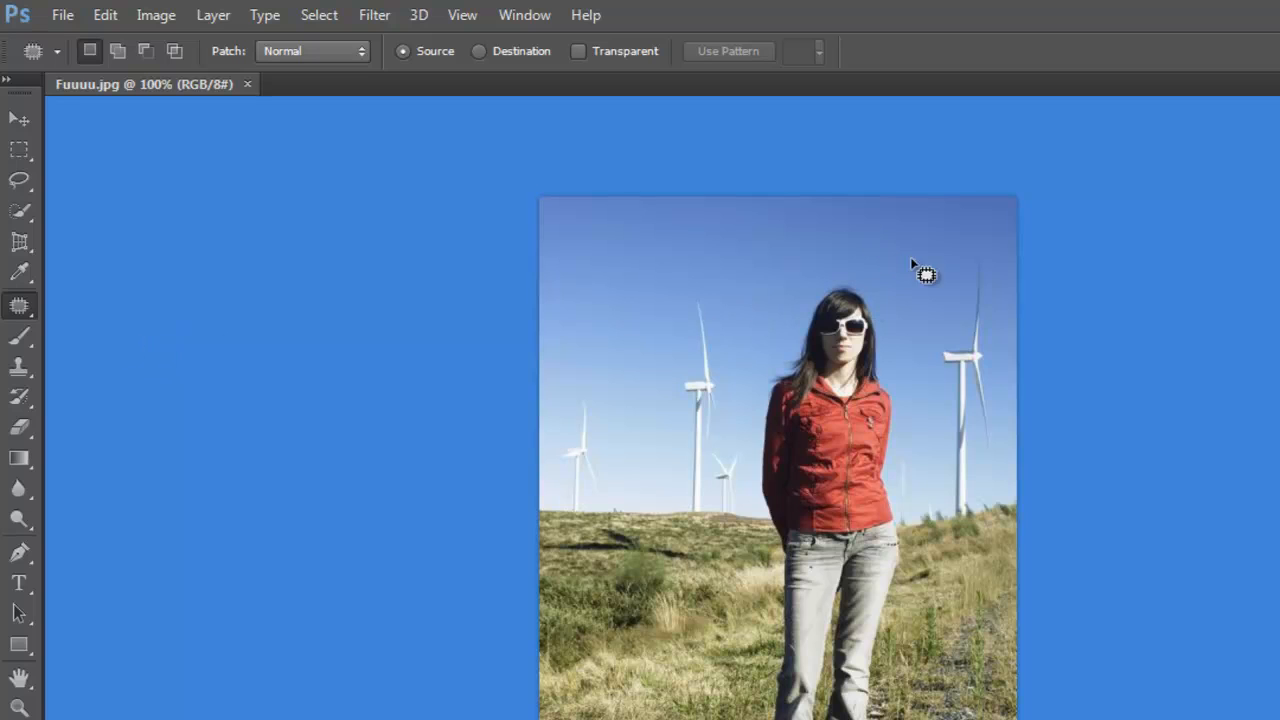
{"action": "mouse_move", "coordinate": [976, 252]}
{"action": "left_mouse_down"}
{"action": "mouse_move", "coordinate": [950, 288]}
{"action": "mouse_move", "coordinate": [930, 478]}
{"action": "mouse_move", "coordinate": [982, 503]}
{"action": "mouse_move", "coordinate": [1009, 303]}
{"action": "mouse_move", "coordinate": [978, 252]}
{"action": "left_mouse_up"}
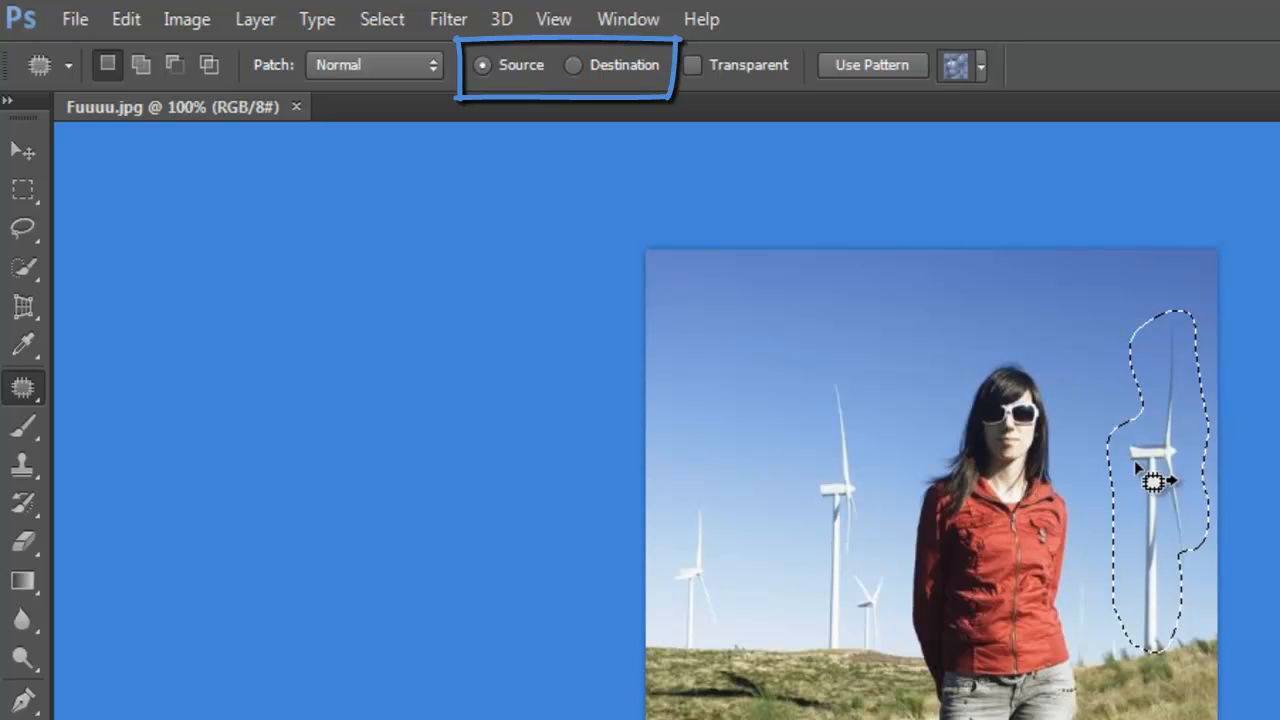
{"action": "left_click_drag", "start_coordinate": [1171, 503], "coordinate": [768, 432]}
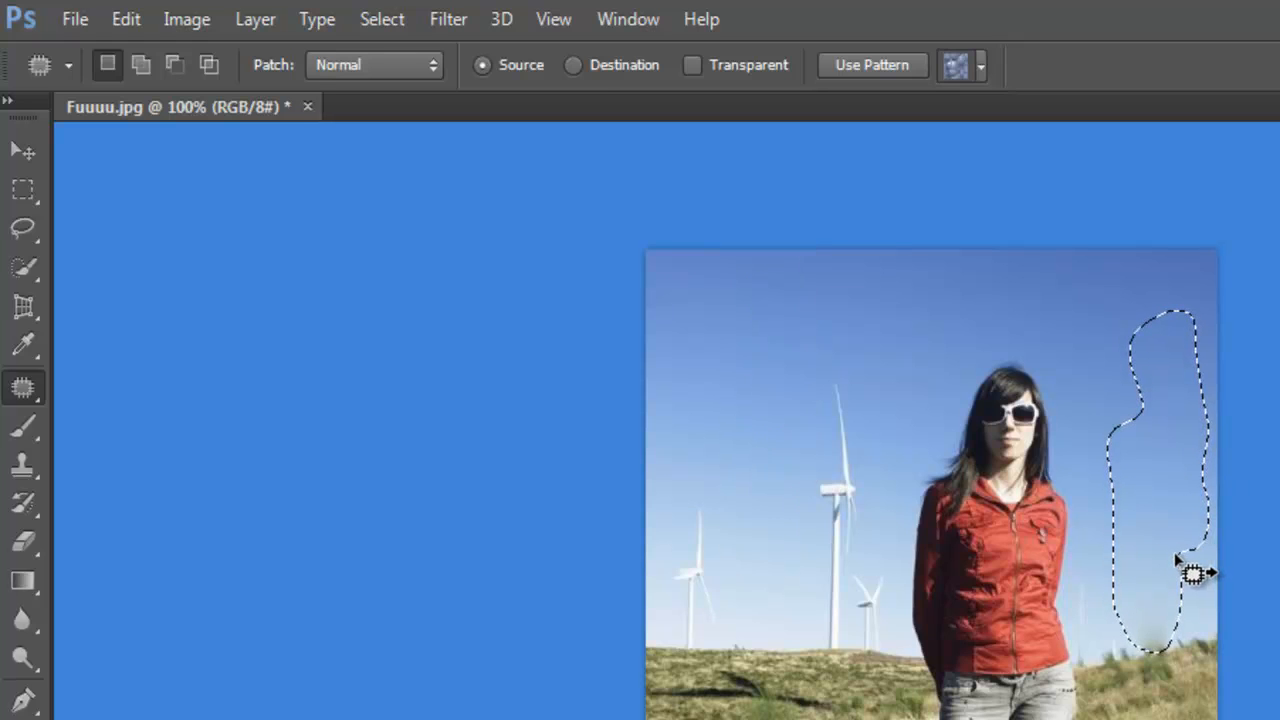
{"action": "key", "text": "ctrl+z"}
Try patching the selected turbine onto the sky in Destination mode, once normally and once with Transparent enabled.
{"action": "left_click", "coordinate": [580, 70]}
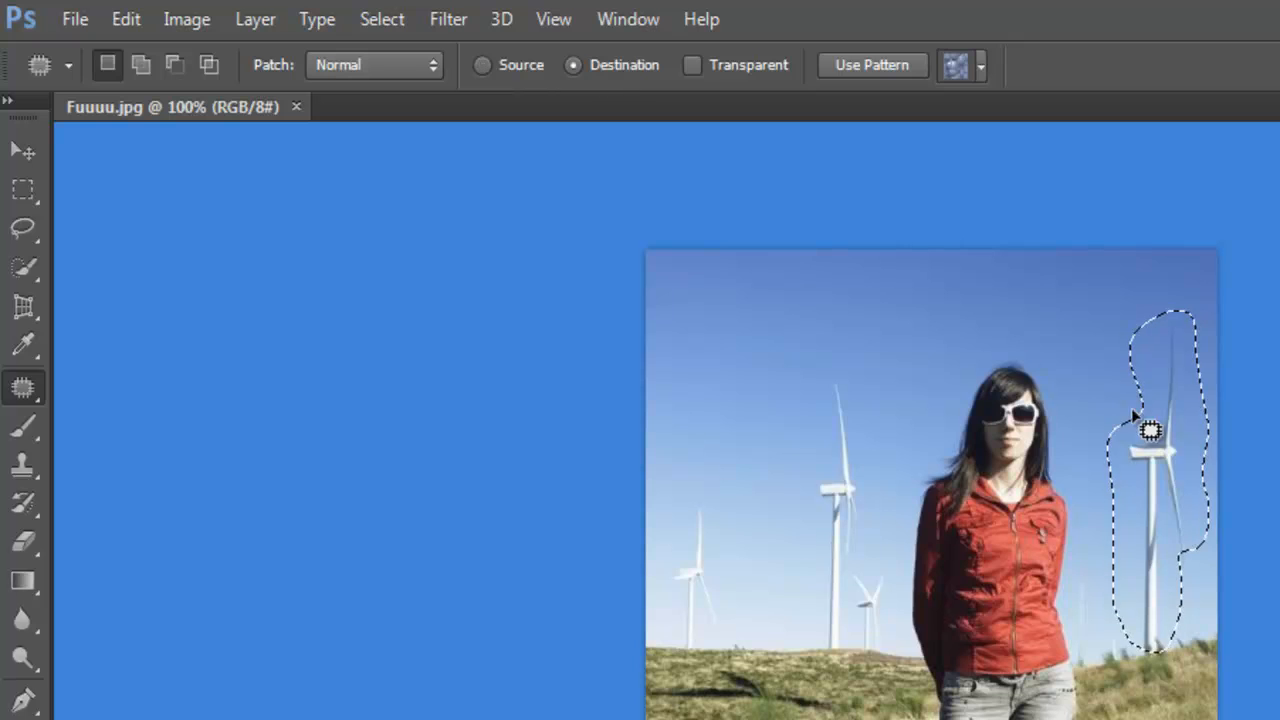
{"action": "left_click_drag", "start_coordinate": [1164, 503], "coordinate": [774, 494]}
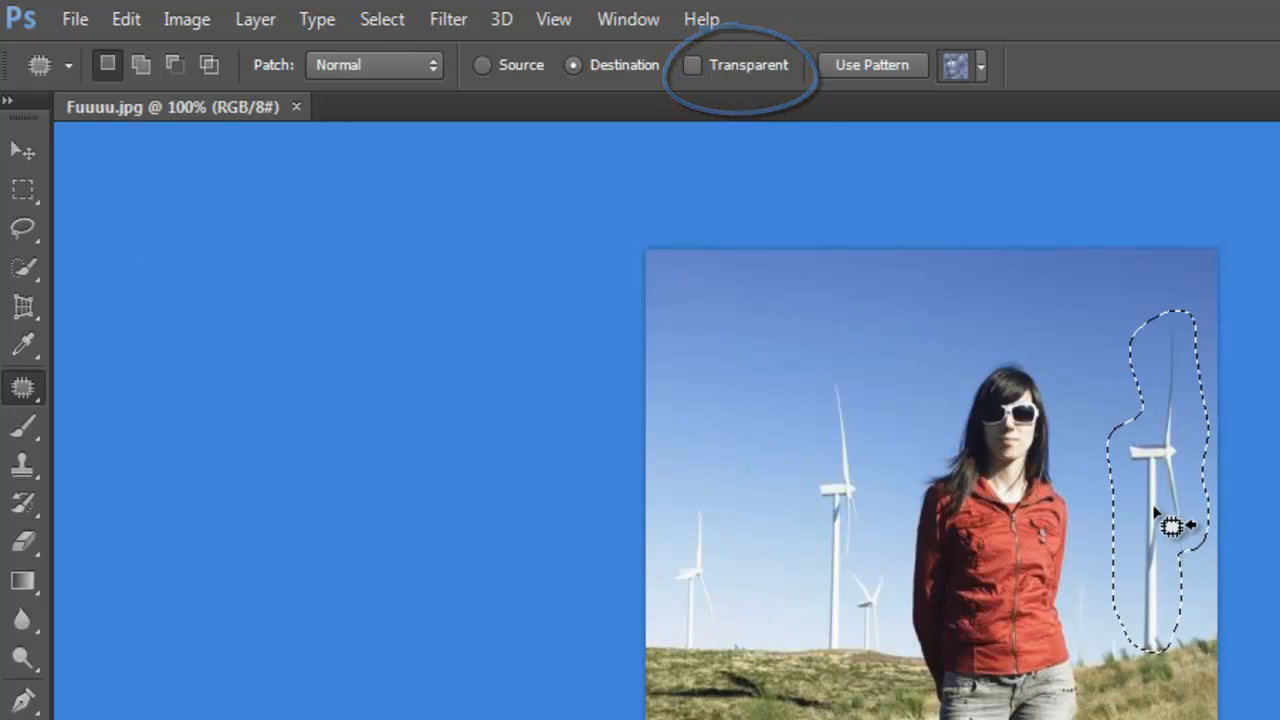
{"action": "left_click", "coordinate": [692, 66]}
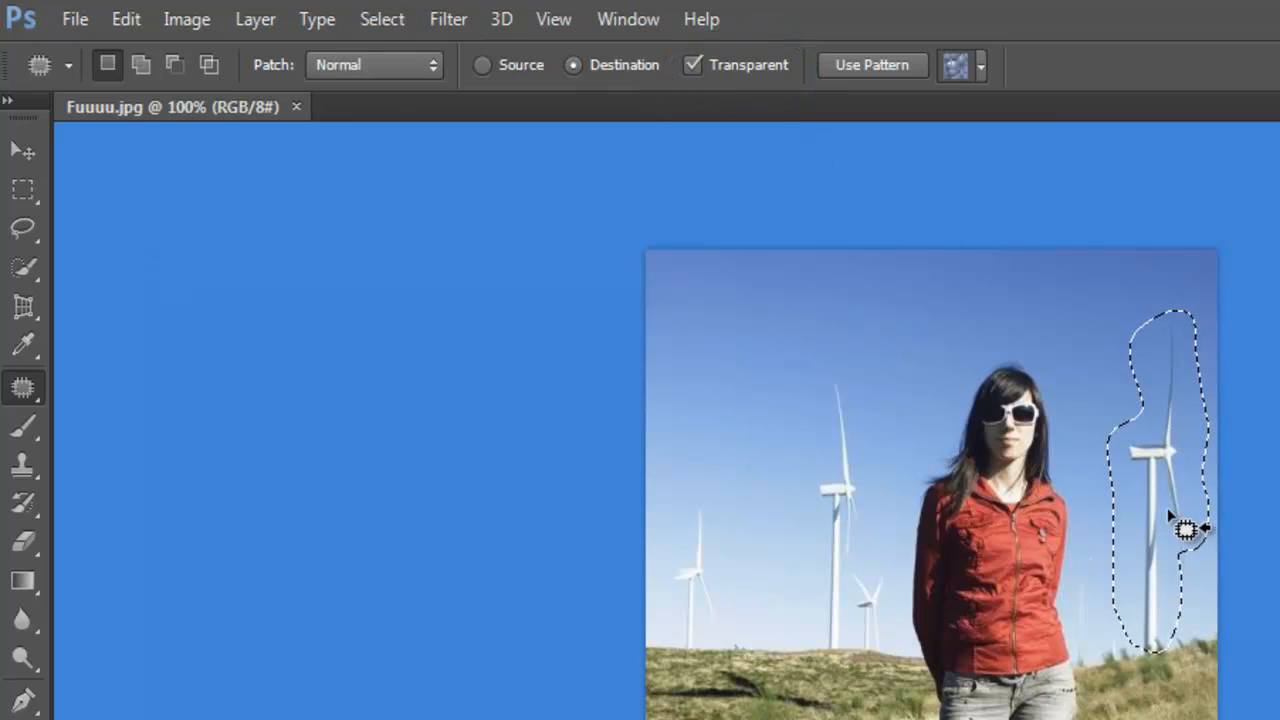
{"action": "left_click_drag", "start_coordinate": [1157, 494], "coordinate": [762, 492]}
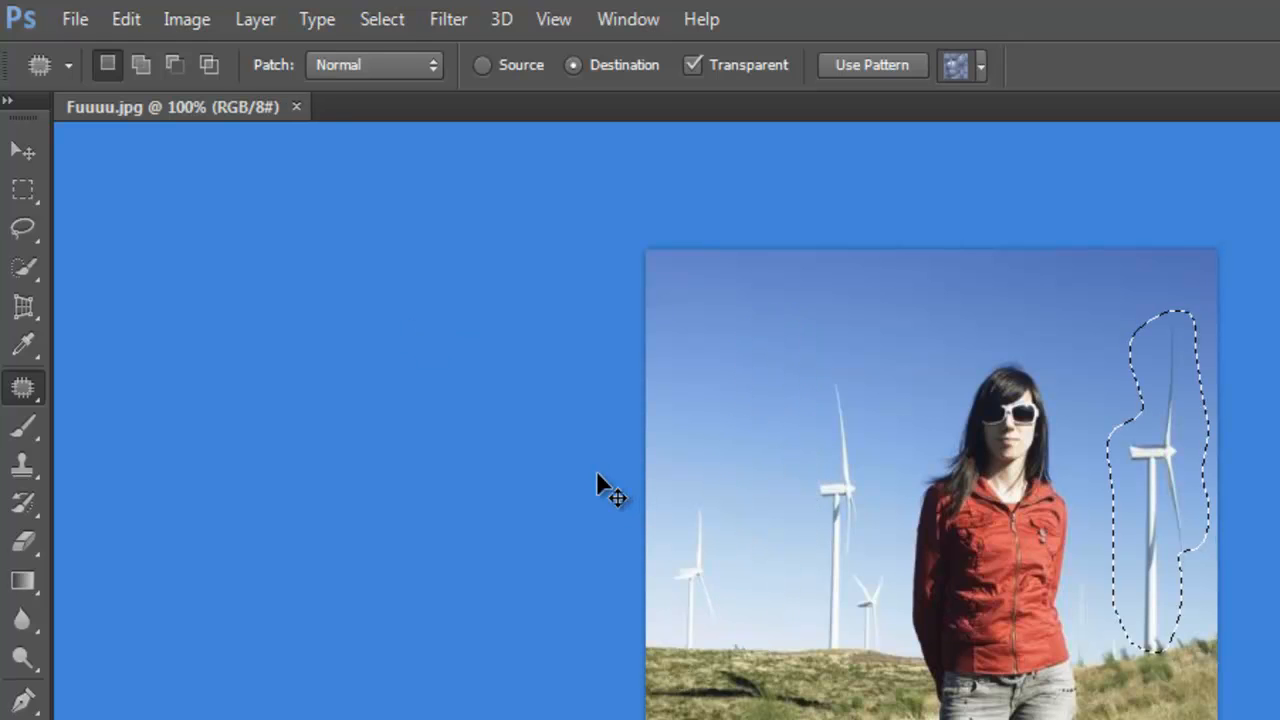
Patch the selected turbine with nearby sky using Content-Aware mode and Very Loose adaptation, and clear the selection.
{"action": "left_click", "coordinate": [360, 66]}
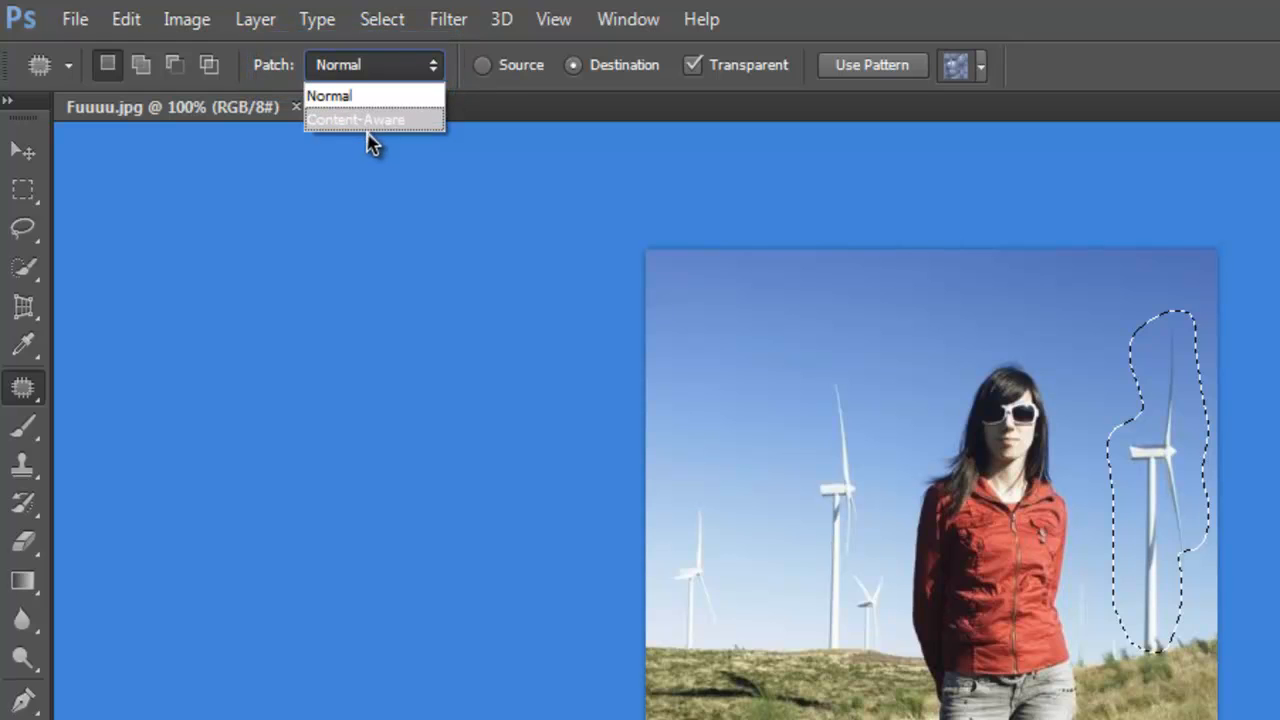
{"action": "left_click", "coordinate": [372, 124]}
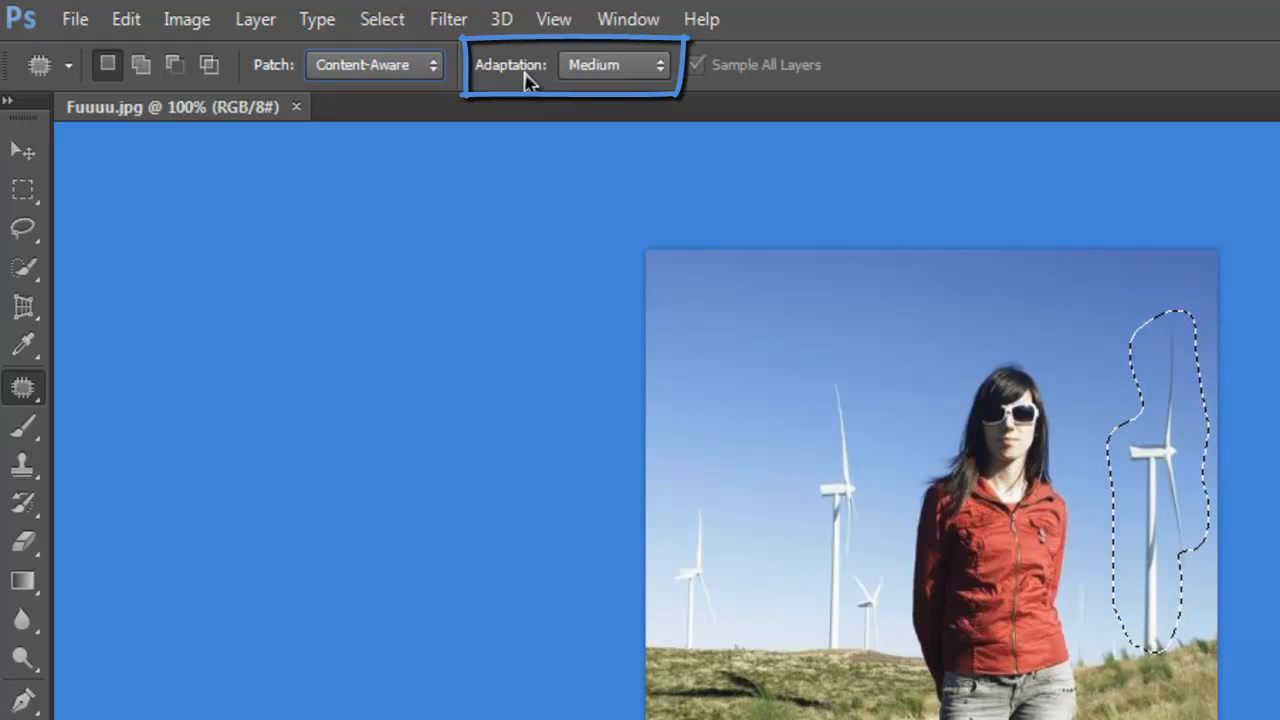
{"action": "left_click", "coordinate": [648, 70]}
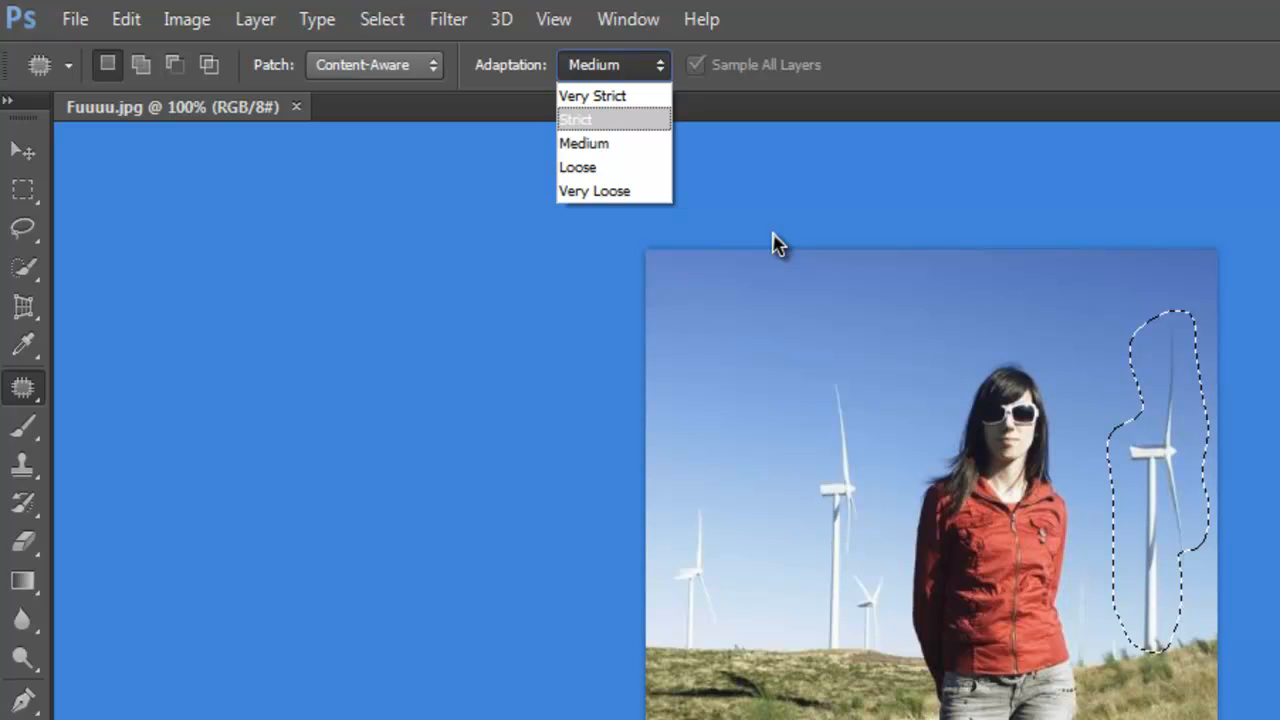
{"action": "left_click", "coordinate": [594, 194]}
{"action": "left_click_drag", "start_coordinate": [1139, 503], "coordinate": [760, 443]}
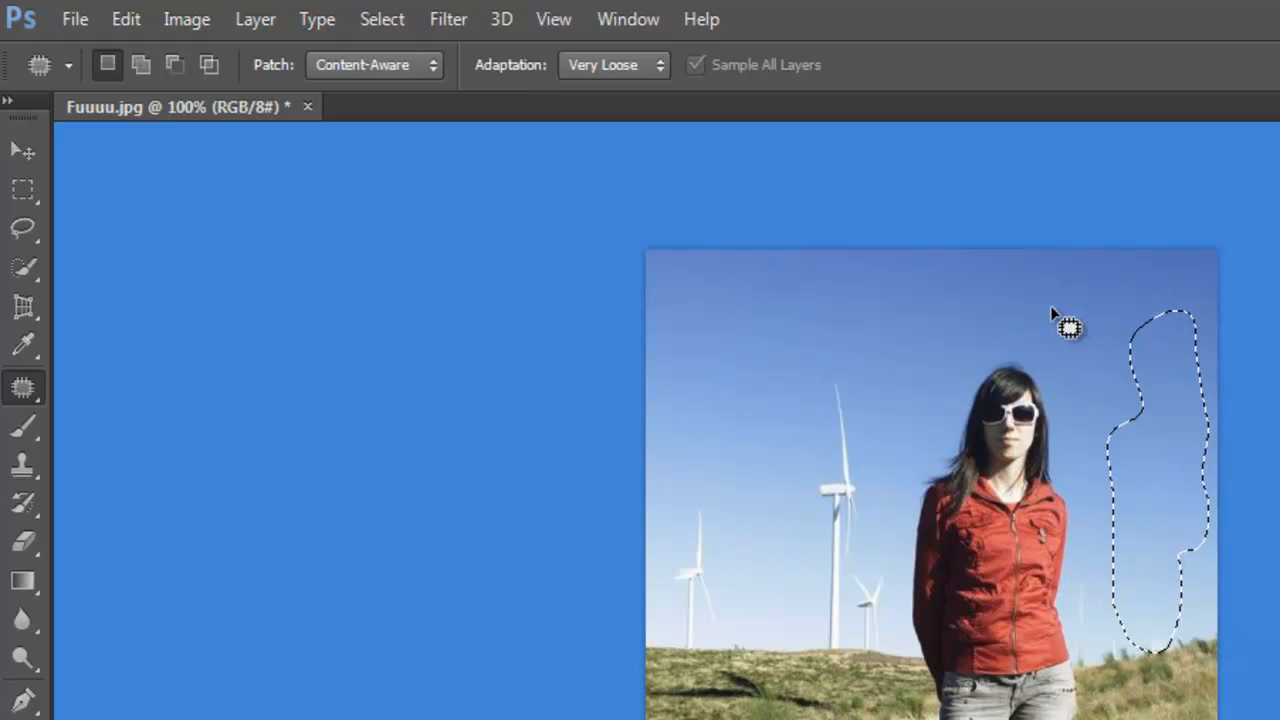
{"action": "key", "text": "ctrl+d"}
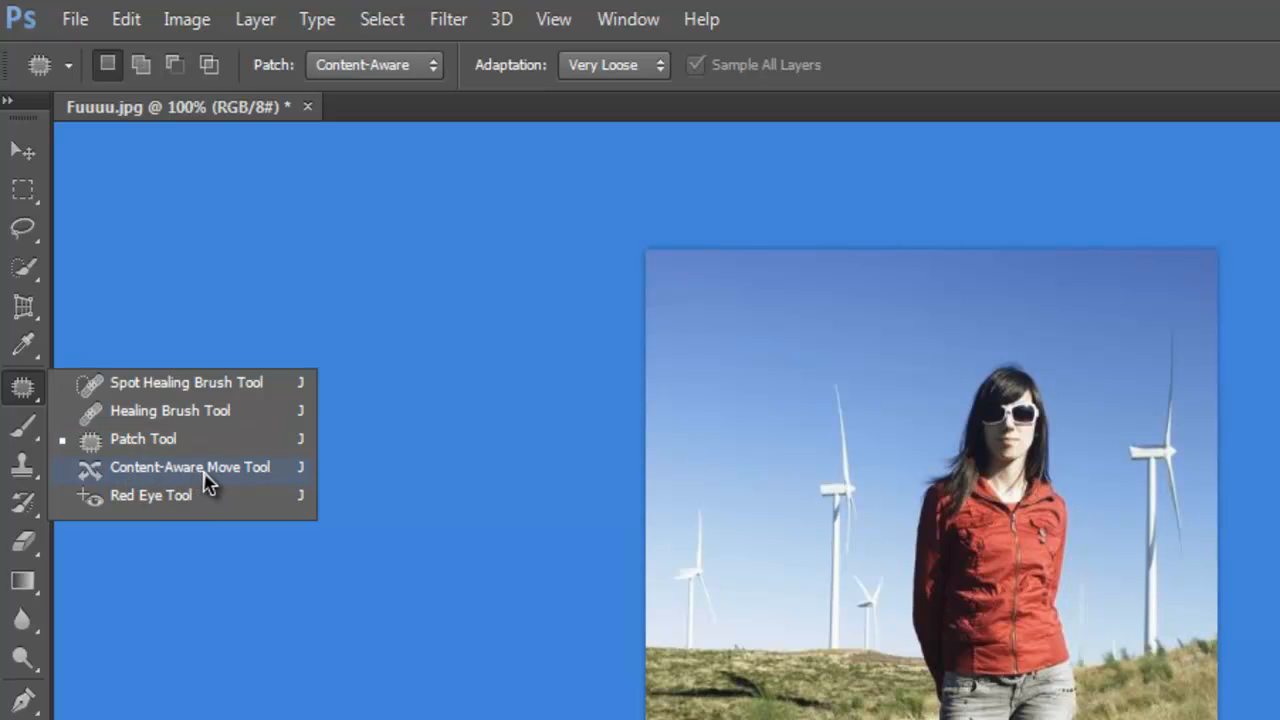
Set up the Content-Aware Move tool with Move mode and Very Loose adaptation.
{"action": "left_click", "coordinate": [232, 468]}
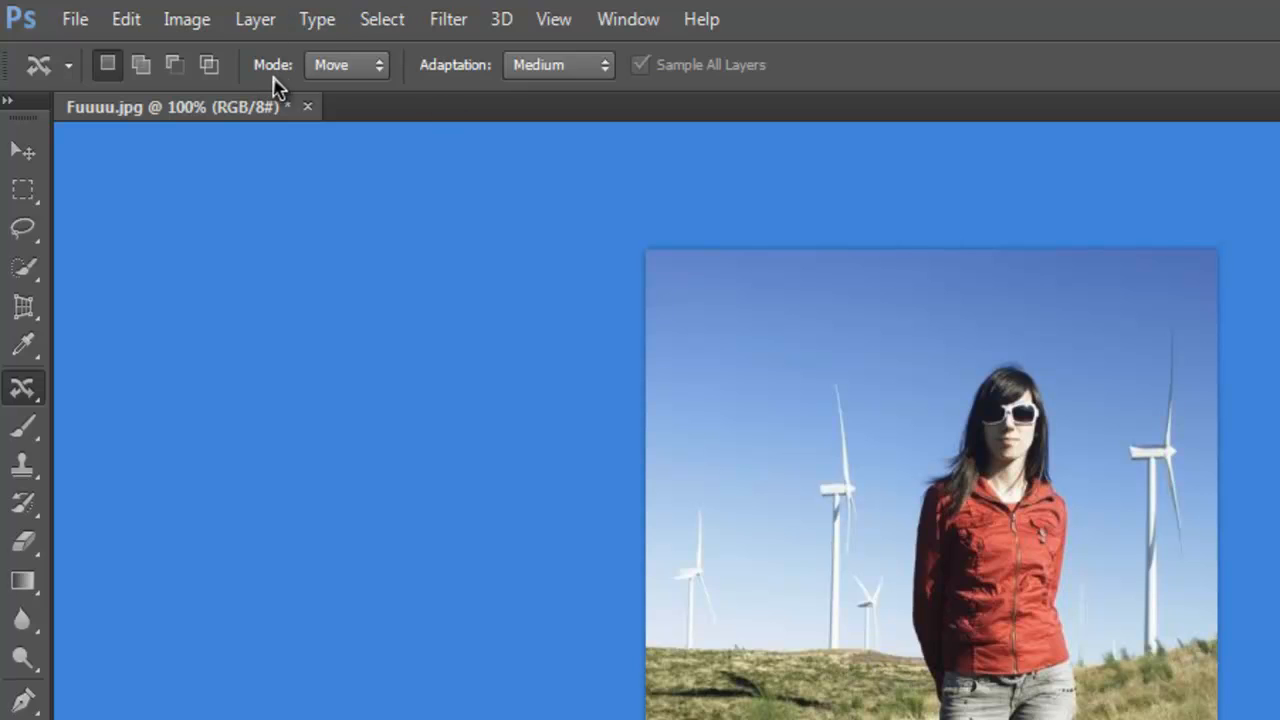
{"action": "left_click", "coordinate": [381, 66]}
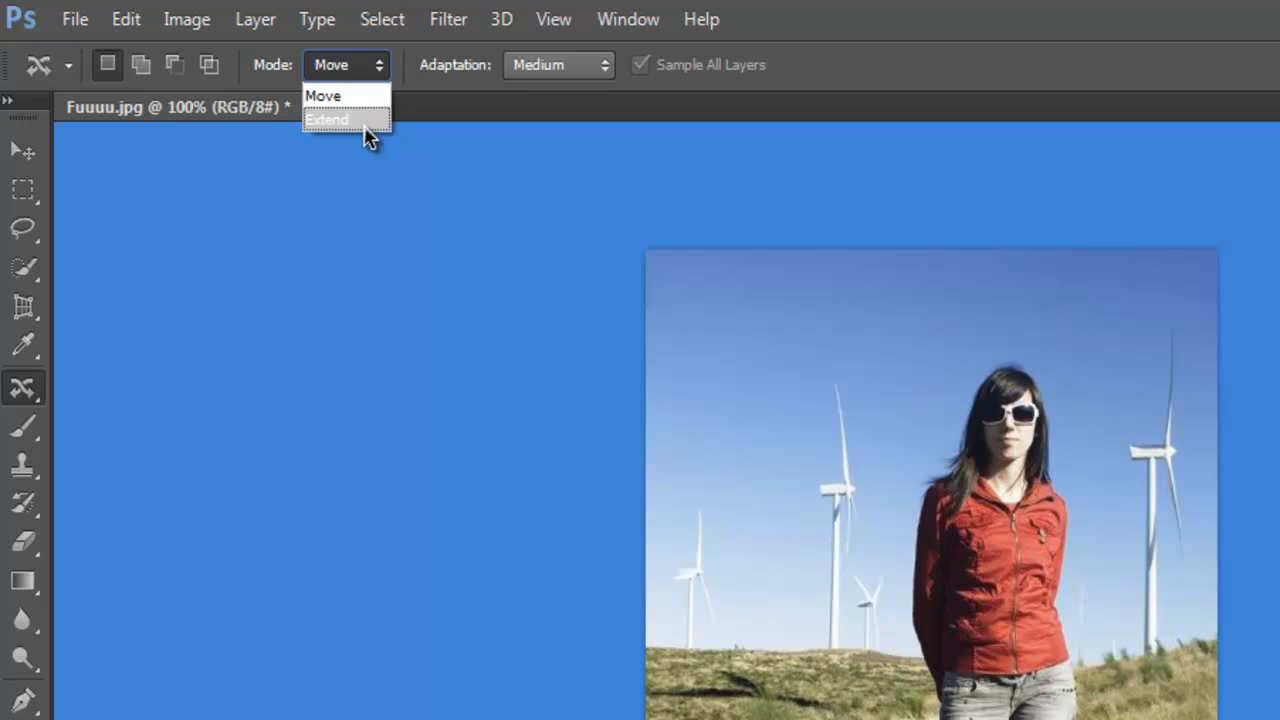
{"action": "left_click", "coordinate": [470, 78]}
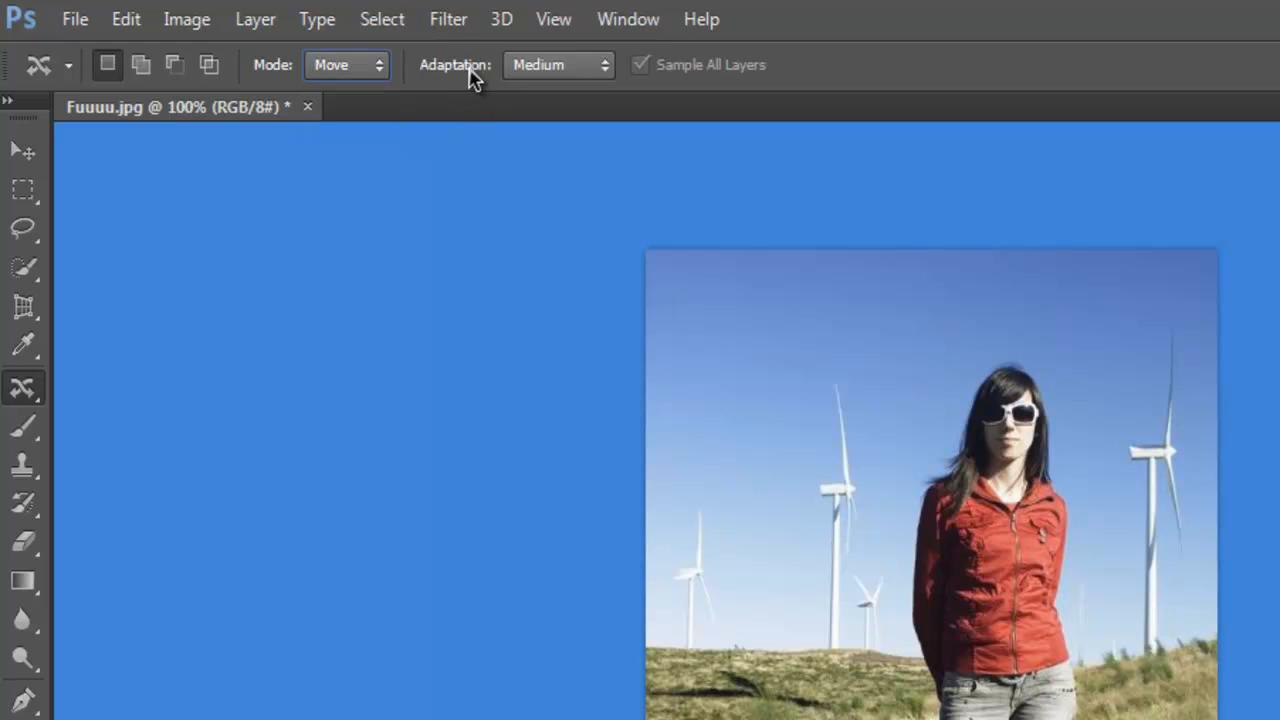
{"action": "left_click", "coordinate": [560, 66]}
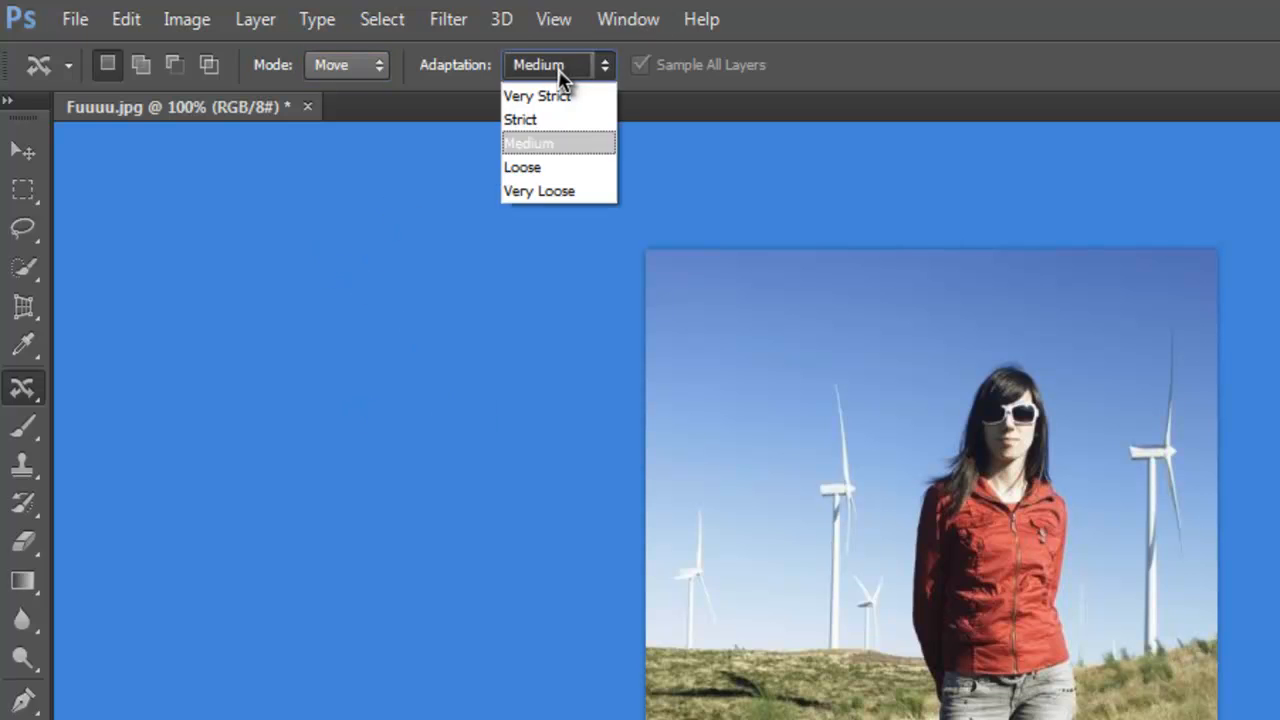
{"action": "left_click", "coordinate": [575, 192]}
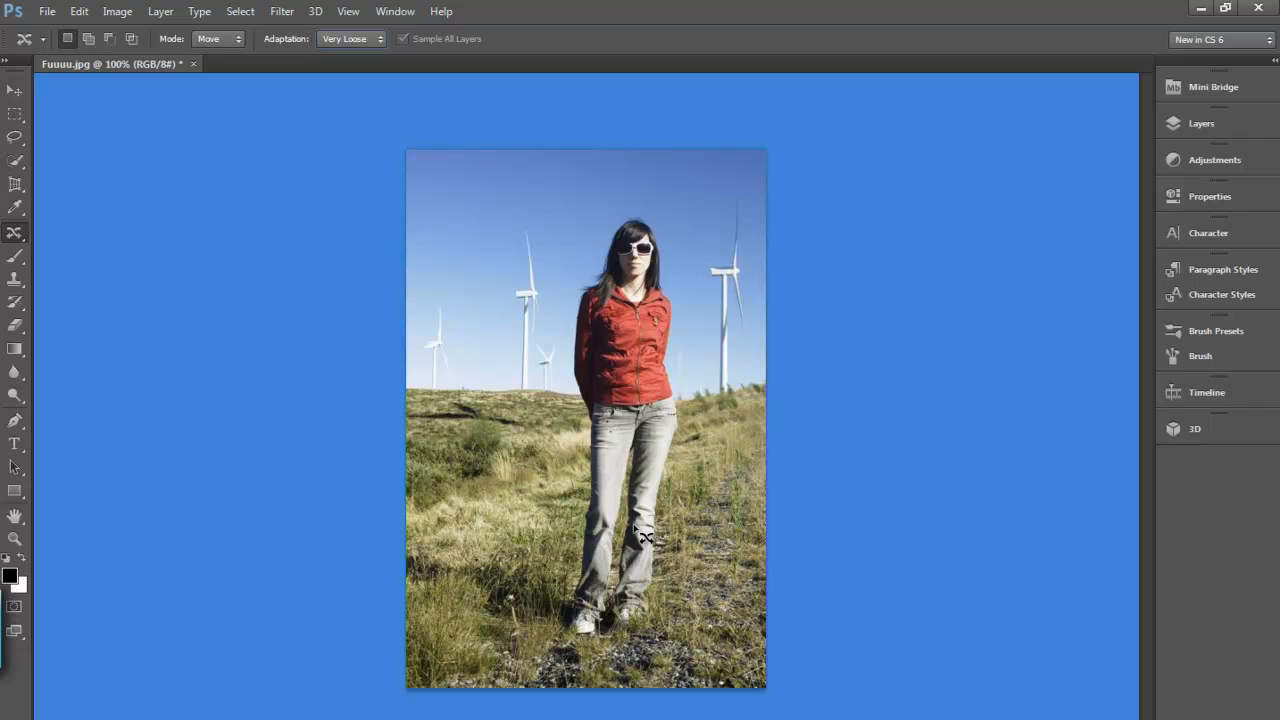
Outline the woman from head to thighs, try moving the selection slightly upward in Move mode, and undo the move.
{"action": "left_click_drag", "start_coordinate": [20, 137], "coordinate": [124, 133]}
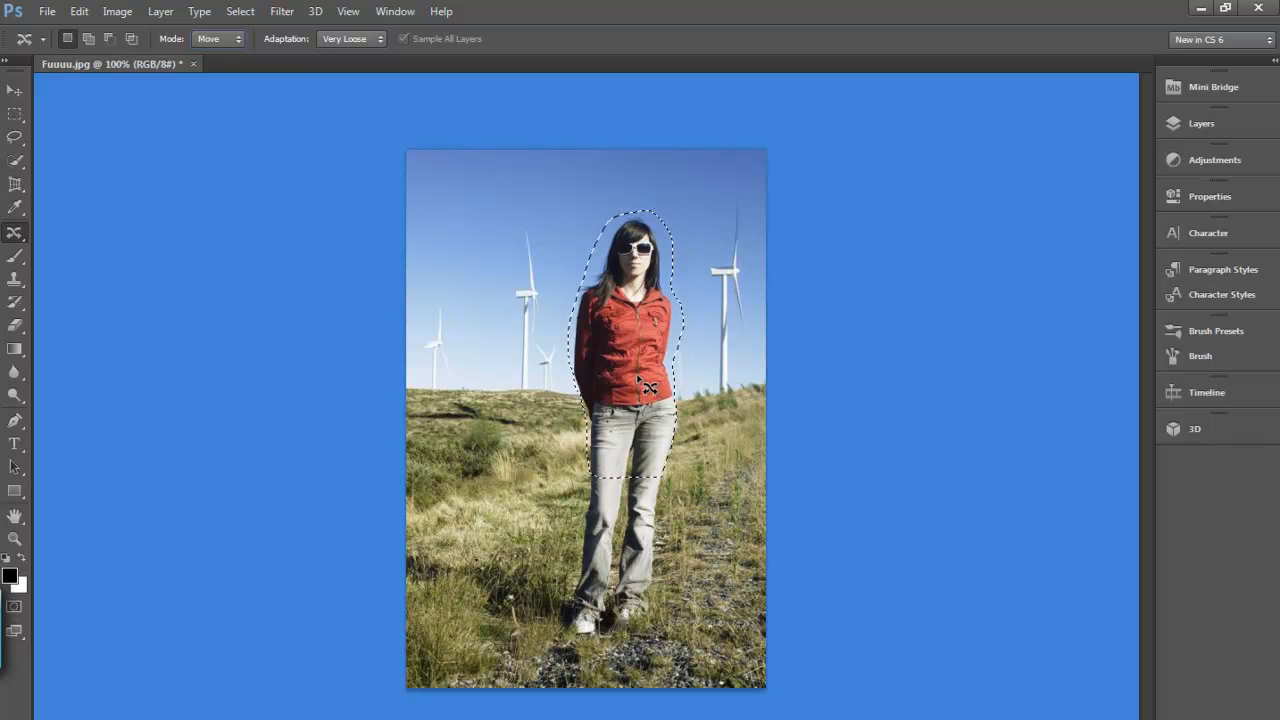
{"action": "left_click_drag", "start_coordinate": [638, 380], "coordinate": [639, 366]}
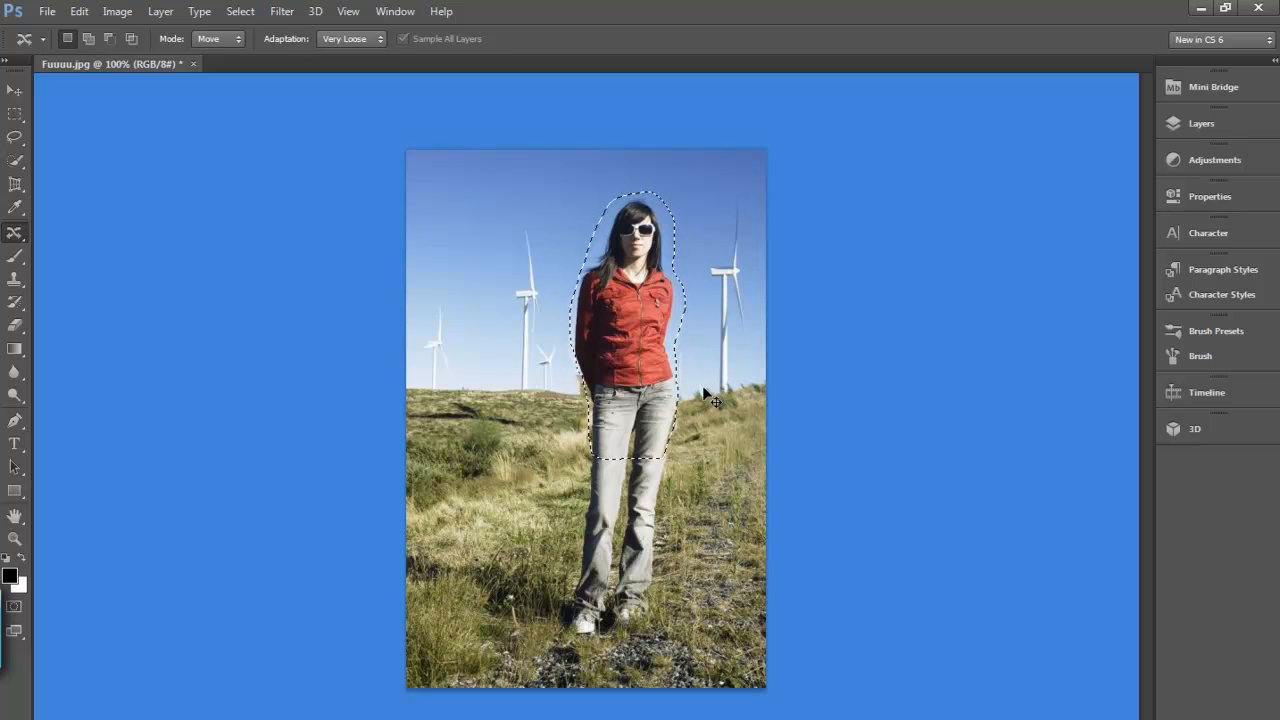
{"action": "key", "text": "ctrl+z"}
Set the Content-Aware Move mode to Extend, shift the selected upper body up about 0.2 cm, and clear the selection.
{"action": "left_click", "coordinate": [237, 41]}
{"action": "left_click", "coordinate": [218, 72]}
{"action": "left_click_drag", "start_coordinate": [635, 410], "coordinate": [632, 390]}
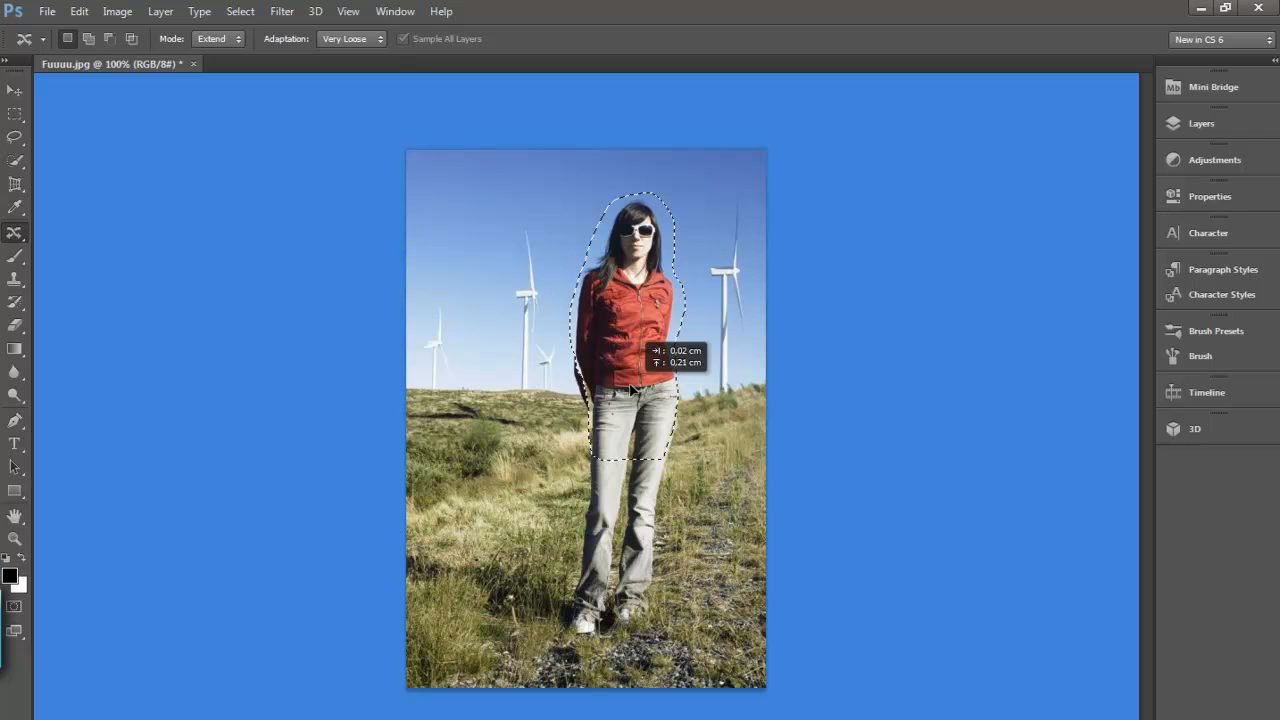
{"action": "left_click_drag", "start_coordinate": [632, 390], "coordinate": [632, 390]}
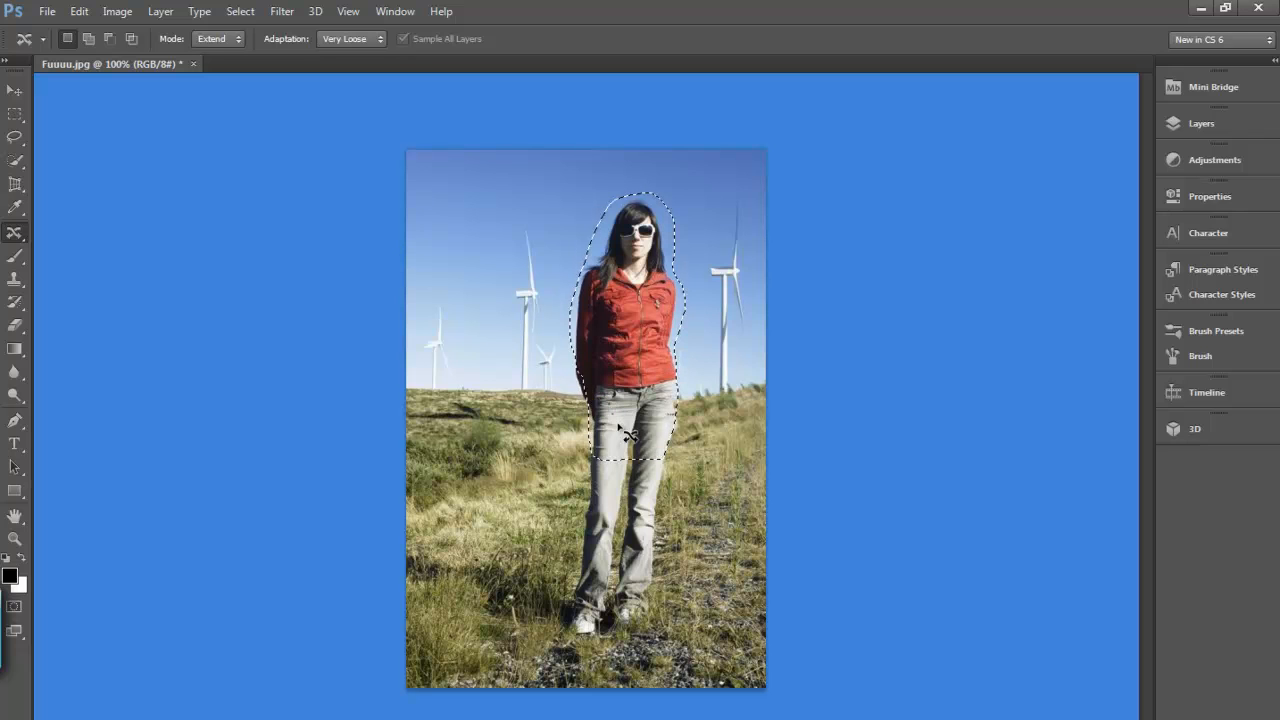
{"action": "key", "text": "ctrl+d"}
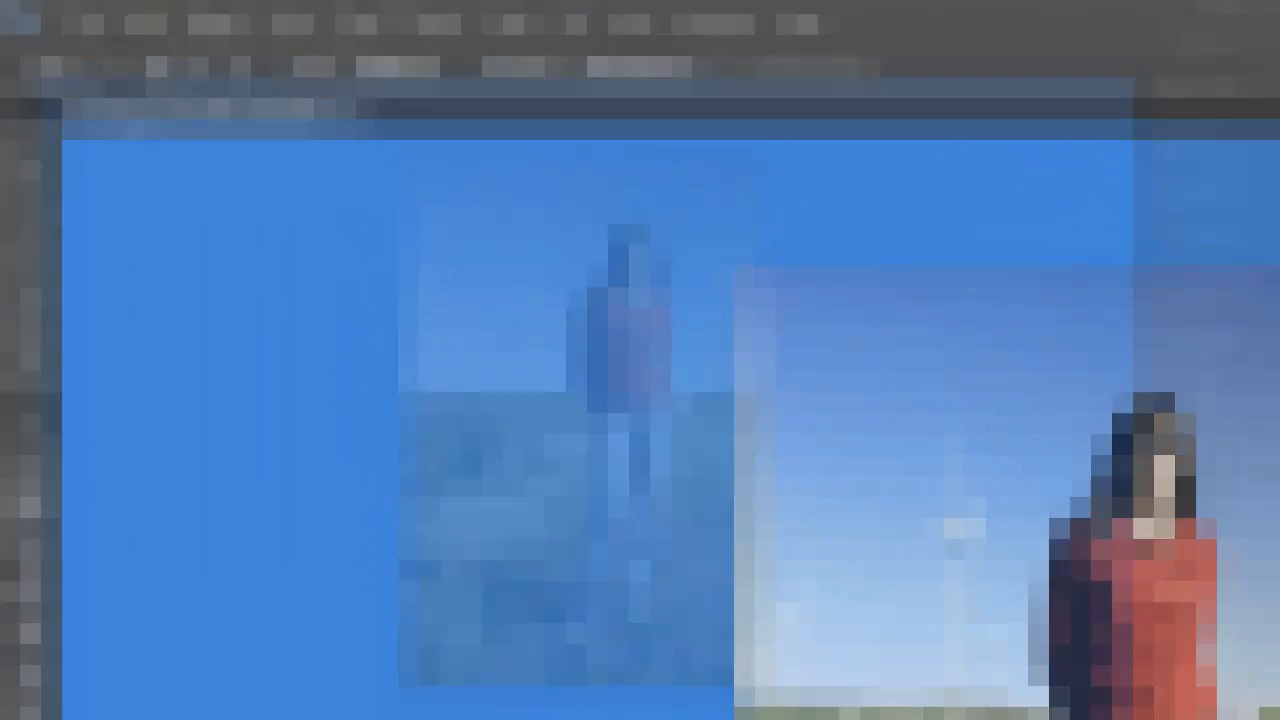
Activate the Brush tool and close Fuuuu.jpg.
{"action": "left_click_drag", "start_coordinate": [27, 464], "coordinate": [210, 459]}
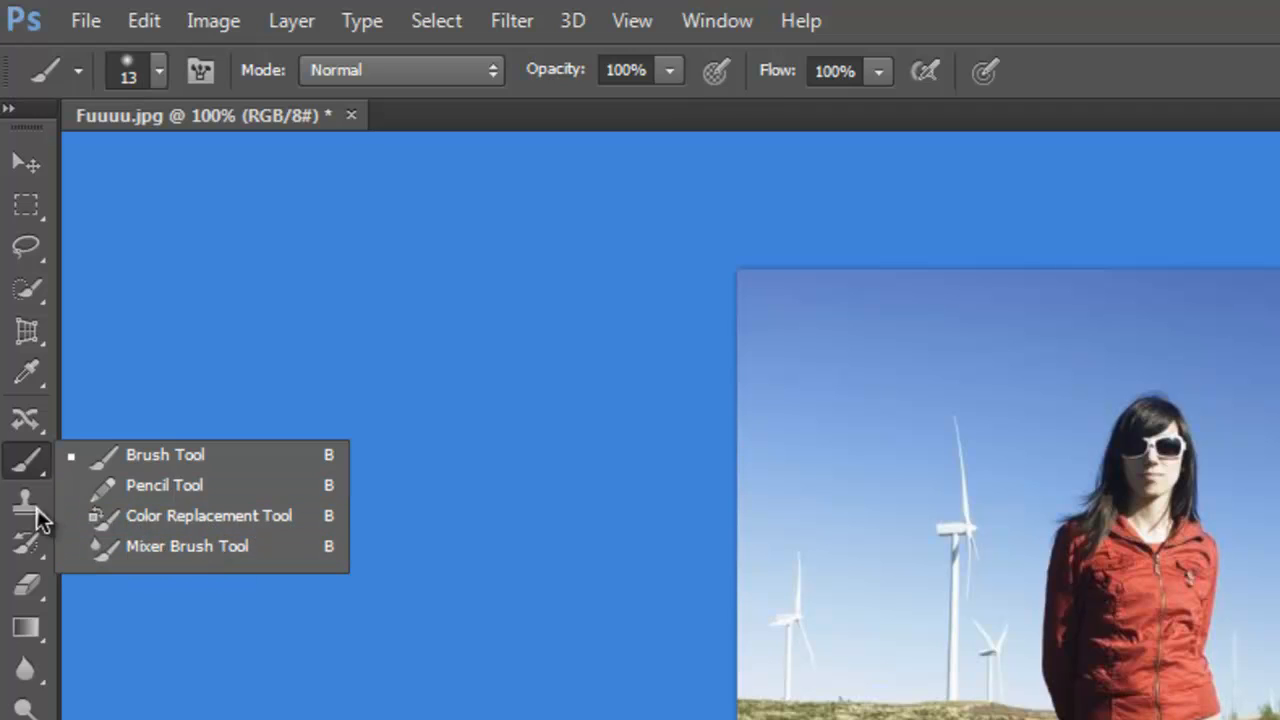
{"action": "left_click", "coordinate": [38, 470]}
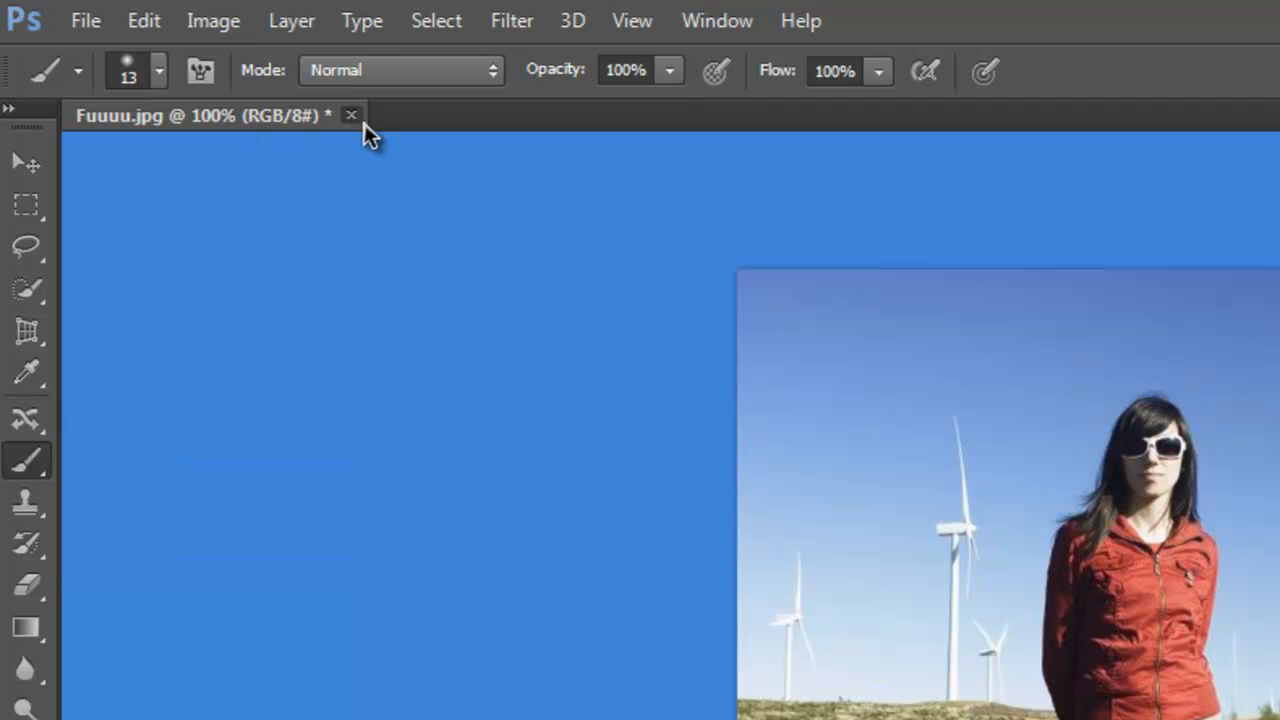
{"action": "left_click", "coordinate": [351, 115]}
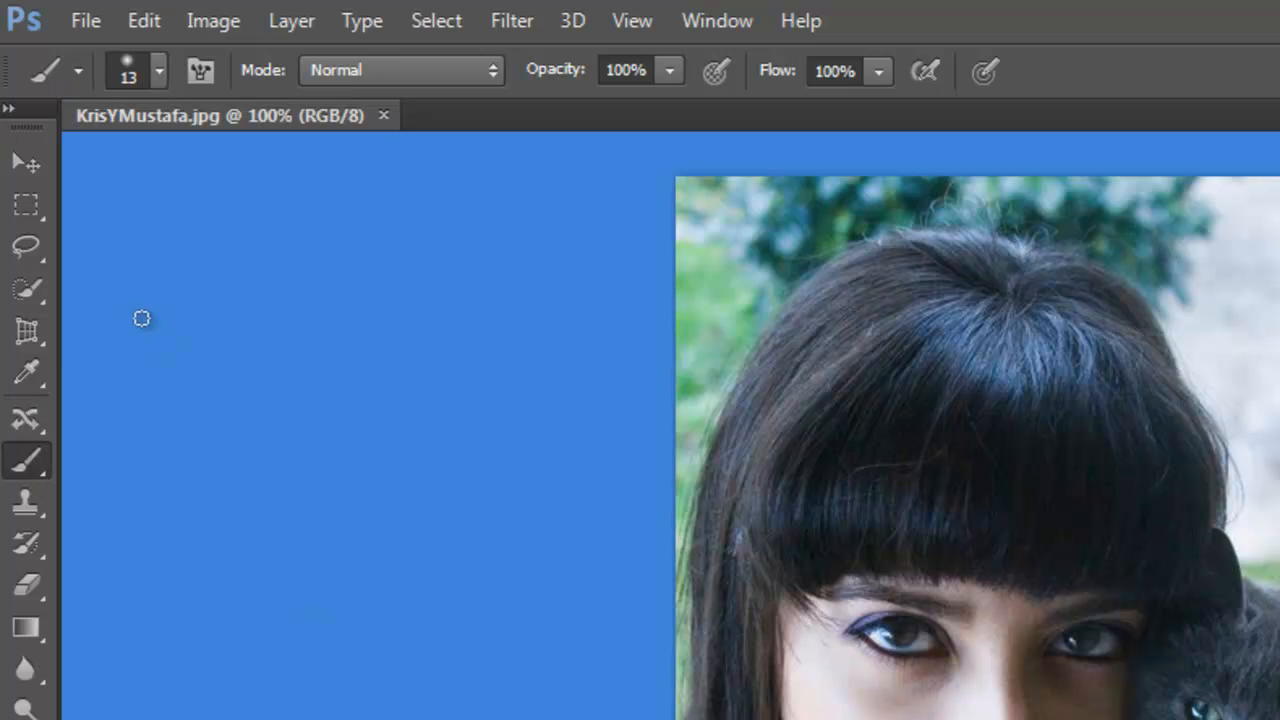
Activate the Color Replacement tool and set the foreground color to a medium green.
{"action": "right_click", "coordinate": [25, 462]}
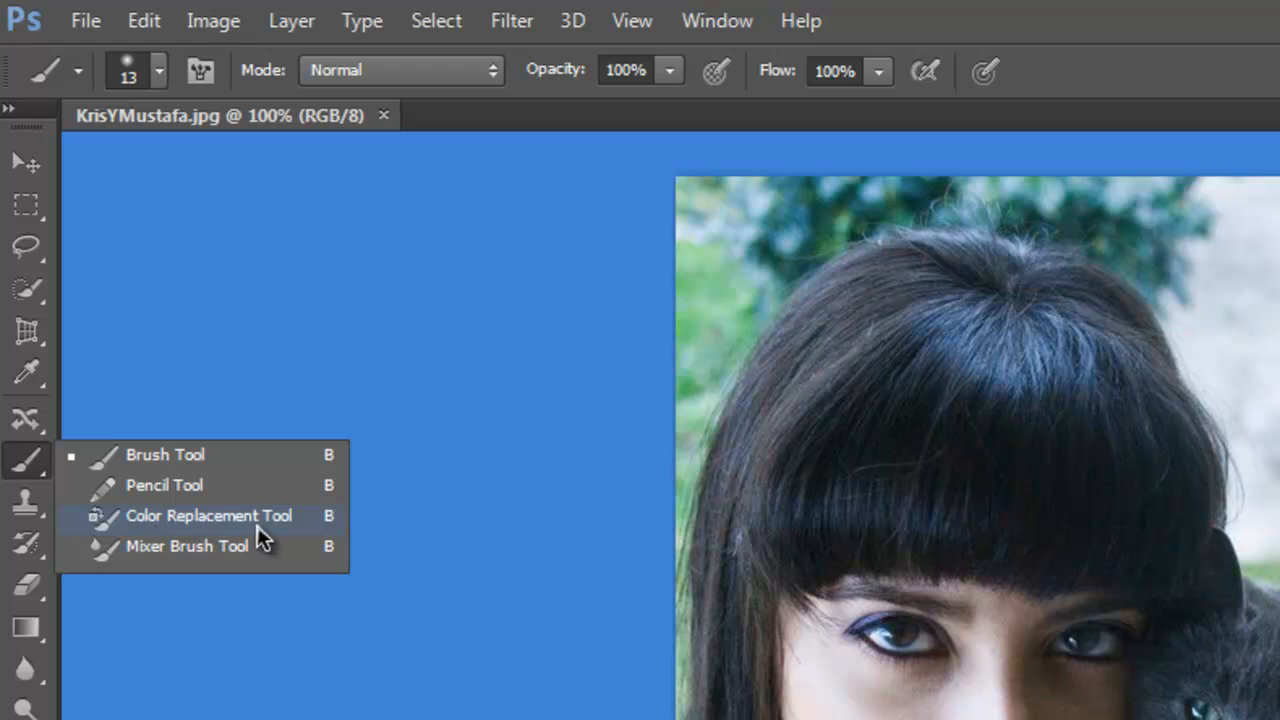
{"action": "left_click", "coordinate": [292, 518]}
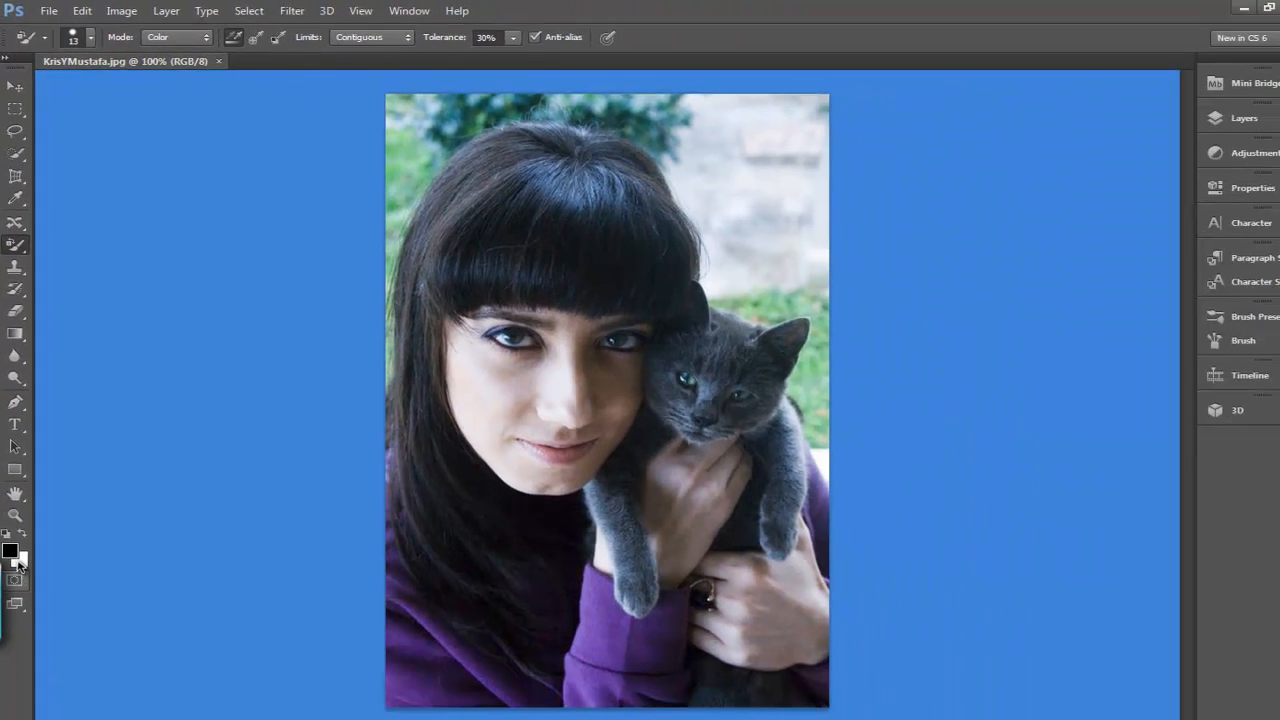
{"action": "left_click", "coordinate": [11, 548]}
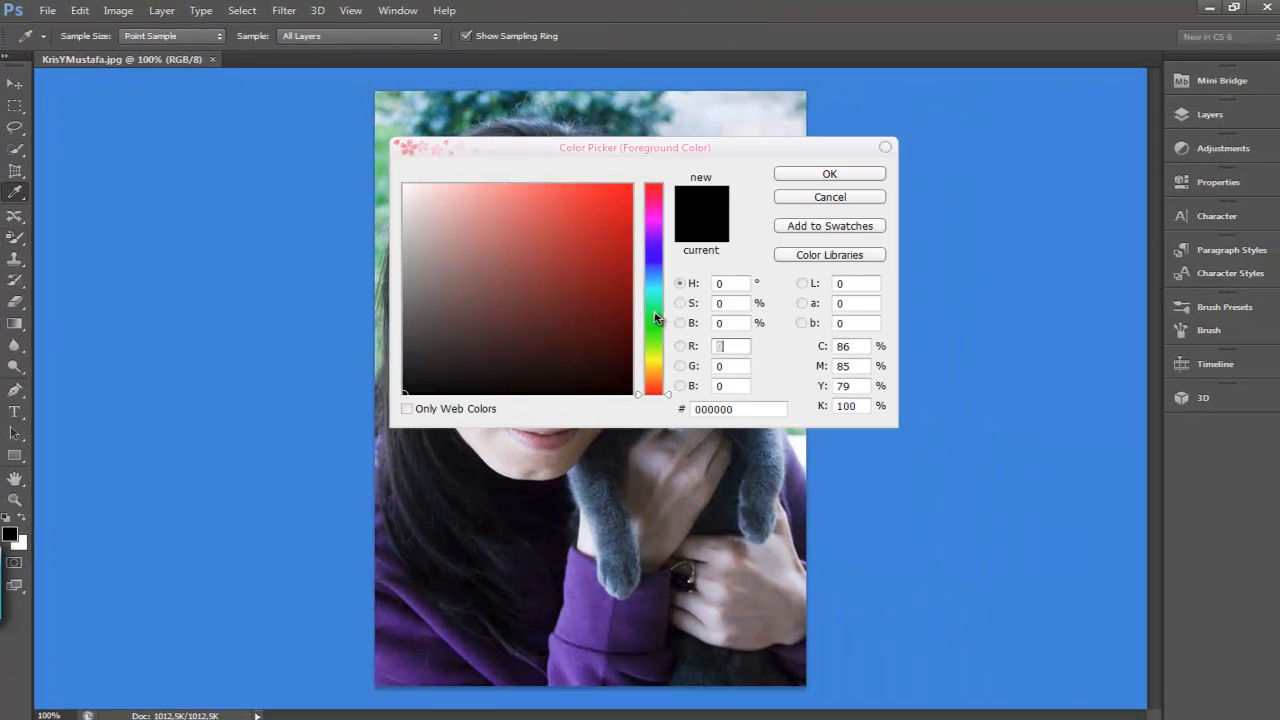
{"action": "left_click_drag", "start_coordinate": [656, 318], "coordinate": [656, 344]}
{"action": "left_click", "coordinate": [608, 217]}
{"action": "key", "text": "Return"}
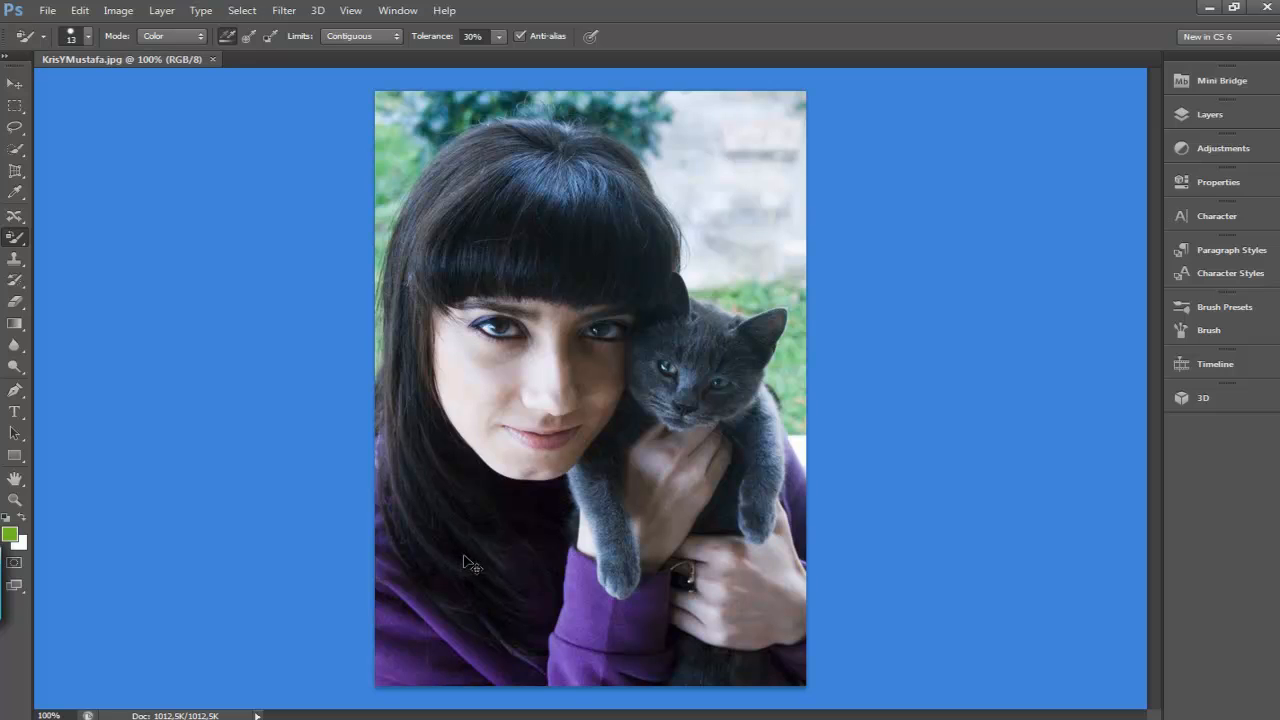
Set the brush size to 49 and recolor the purple sweater green with the Color Replacement tool in Color mode.
{"action": "mouse_move", "coordinate": [448, 553]}
{"action": "left_mouse_down"}
{"action": "mouse_move", "coordinate": [512, 556]}
{"action": "mouse_move", "coordinate": [481, 561]}
{"action": "mouse_move", "coordinate": [440, 537]}
{"action": "left_mouse_up"}
{"action": "mouse_move", "coordinate": [374, 442]}
{"action": "left_mouse_down"}
{"action": "mouse_move", "coordinate": [398, 657]}
{"action": "mouse_move", "coordinate": [404, 598]}
{"action": "mouse_move", "coordinate": [495, 690]}
{"action": "mouse_move", "coordinate": [476, 656]}
{"action": "mouse_move", "coordinate": [500, 676]}
{"action": "mouse_move", "coordinate": [474, 650]}
{"action": "mouse_move", "coordinate": [561, 686]}
{"action": "mouse_move", "coordinate": [577, 567]}
{"action": "mouse_move", "coordinate": [586, 595]}
{"action": "mouse_move", "coordinate": [616, 610]}
{"action": "mouse_move", "coordinate": [654, 589]}
{"action": "mouse_move", "coordinate": [639, 686]}
{"action": "mouse_move", "coordinate": [612, 646]}
{"action": "mouse_move", "coordinate": [588, 685]}
{"action": "mouse_move", "coordinate": [640, 676]}
{"action": "mouse_move", "coordinate": [657, 614]}
{"action": "left_mouse_up"}
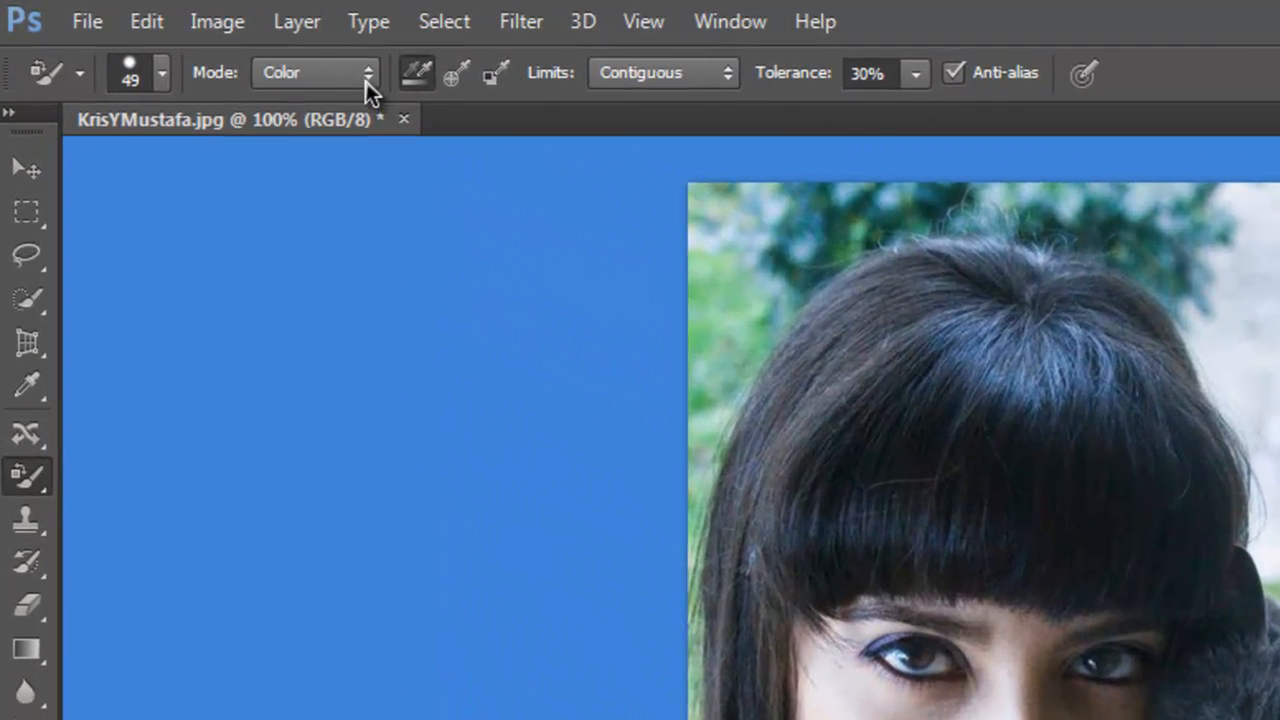
{"action": "left_click", "coordinate": [200, 36]}
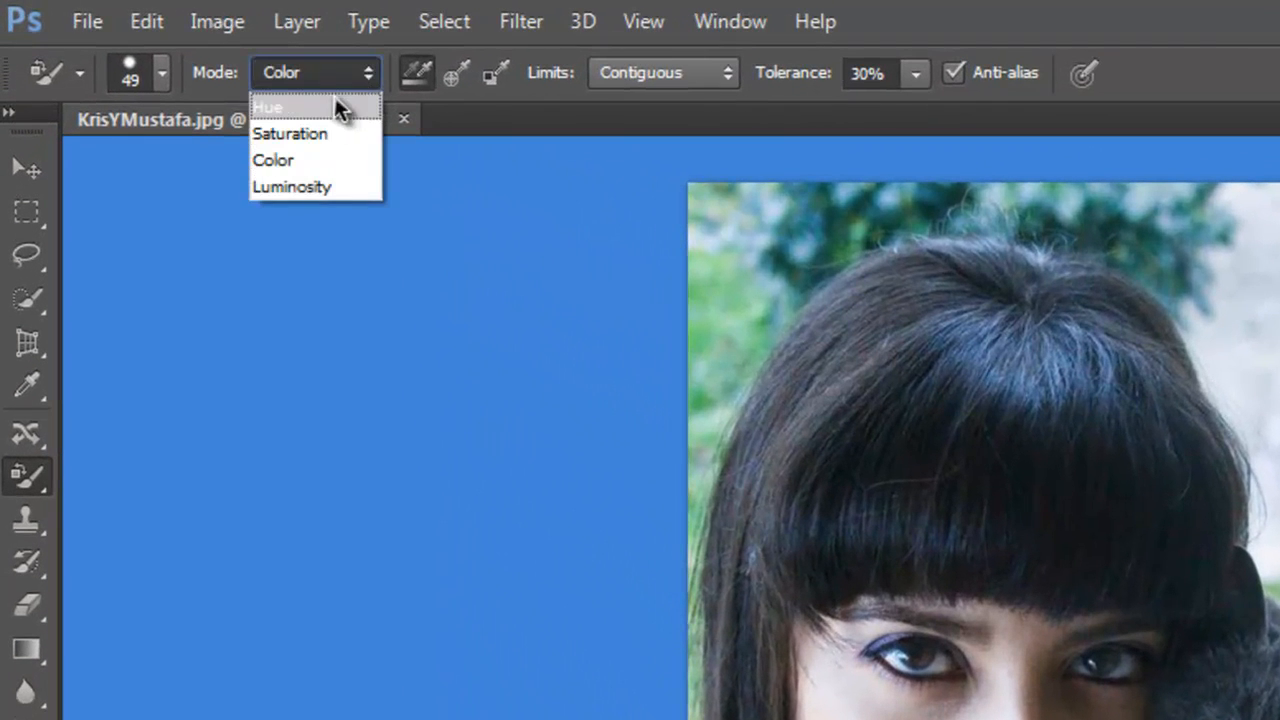
{"action": "left_click", "coordinate": [298, 163]}
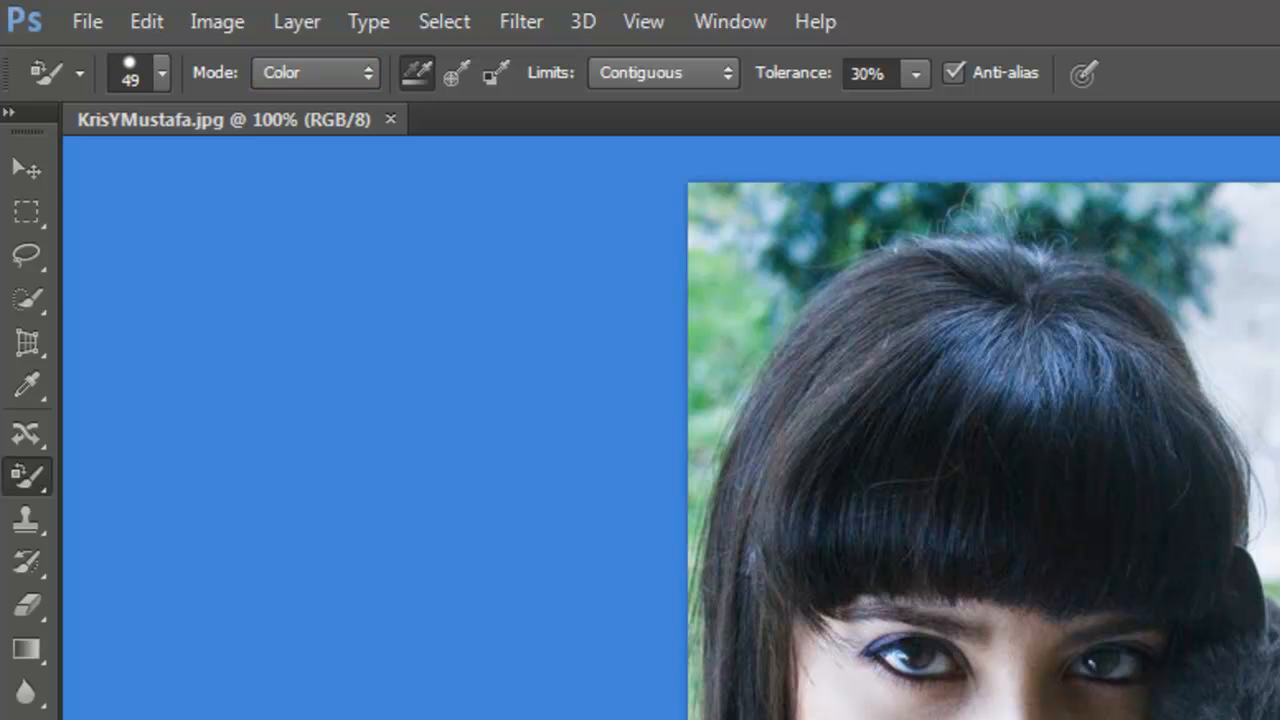
Activate the Mixer Brush tool and enlarge its brush to size 55.
{"action": "mouse_move", "coordinate": [27, 477]}
{"action": "left_mouse_down"}
{"action": "mouse_move", "coordinate": [110, 488]}
{"action": "mouse_move", "coordinate": [202, 571]}
{"action": "left_mouse_up"}
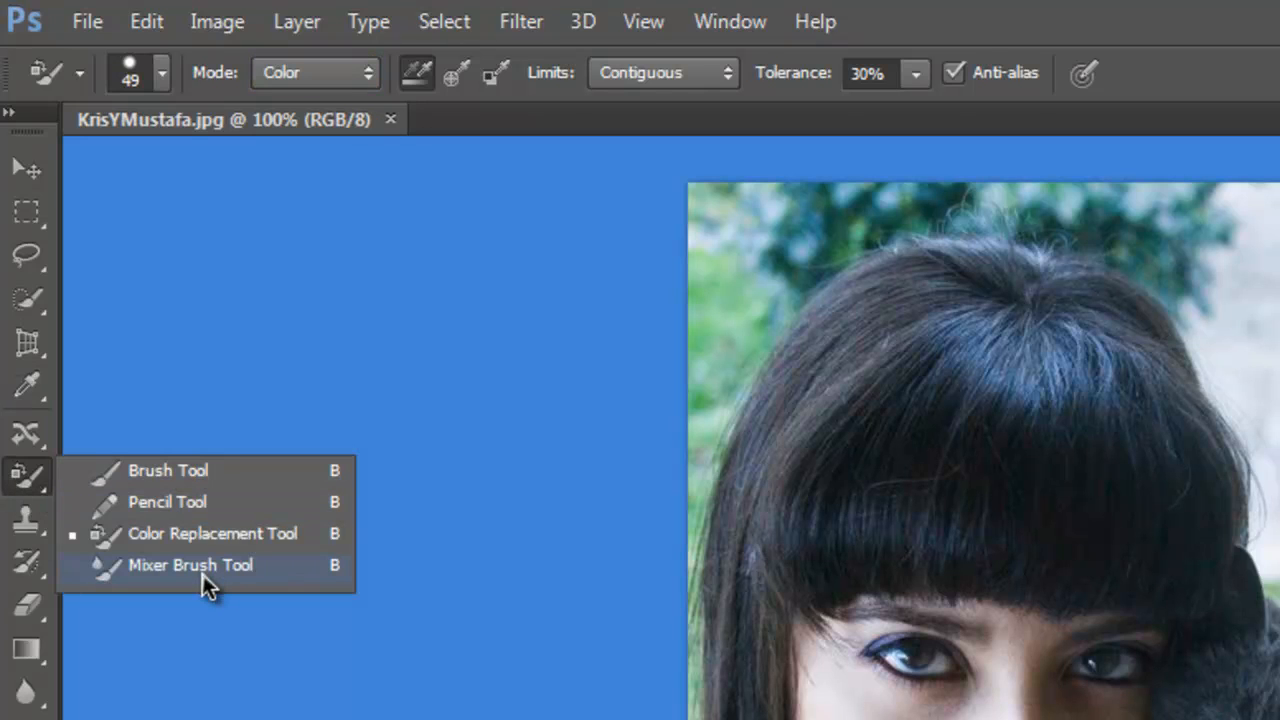
{"action": "left_click", "coordinate": [202, 566]}
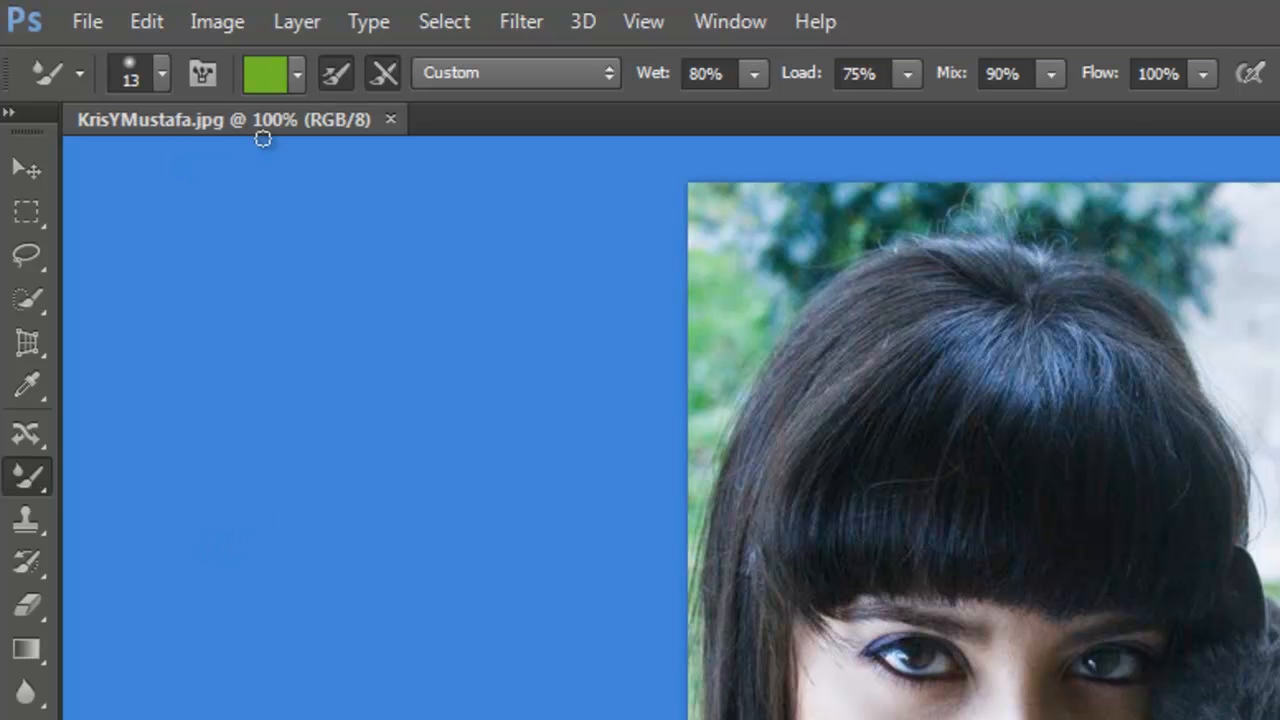
{"action": "left_click", "coordinate": [298, 78]}
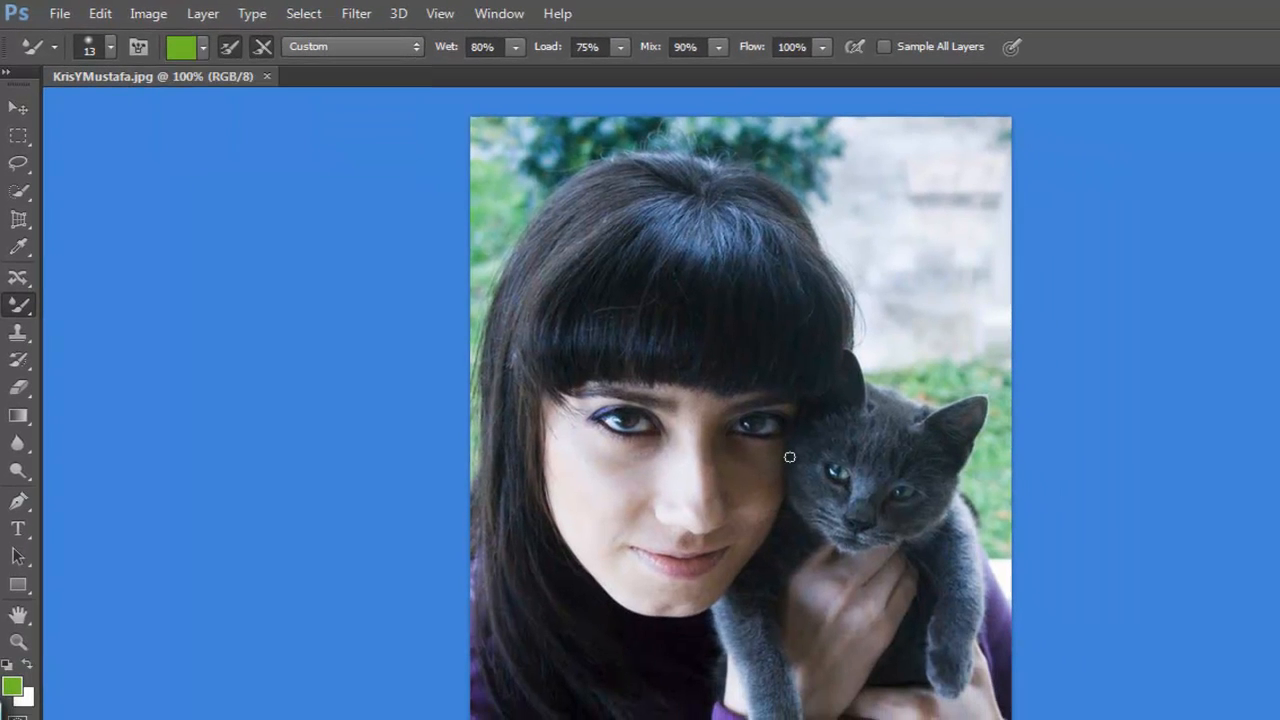
{"action": "left_click_drag", "start_coordinate": [823, 457], "coordinate": [855, 457]}
{"action": "left_click", "coordinate": [516, 48]}
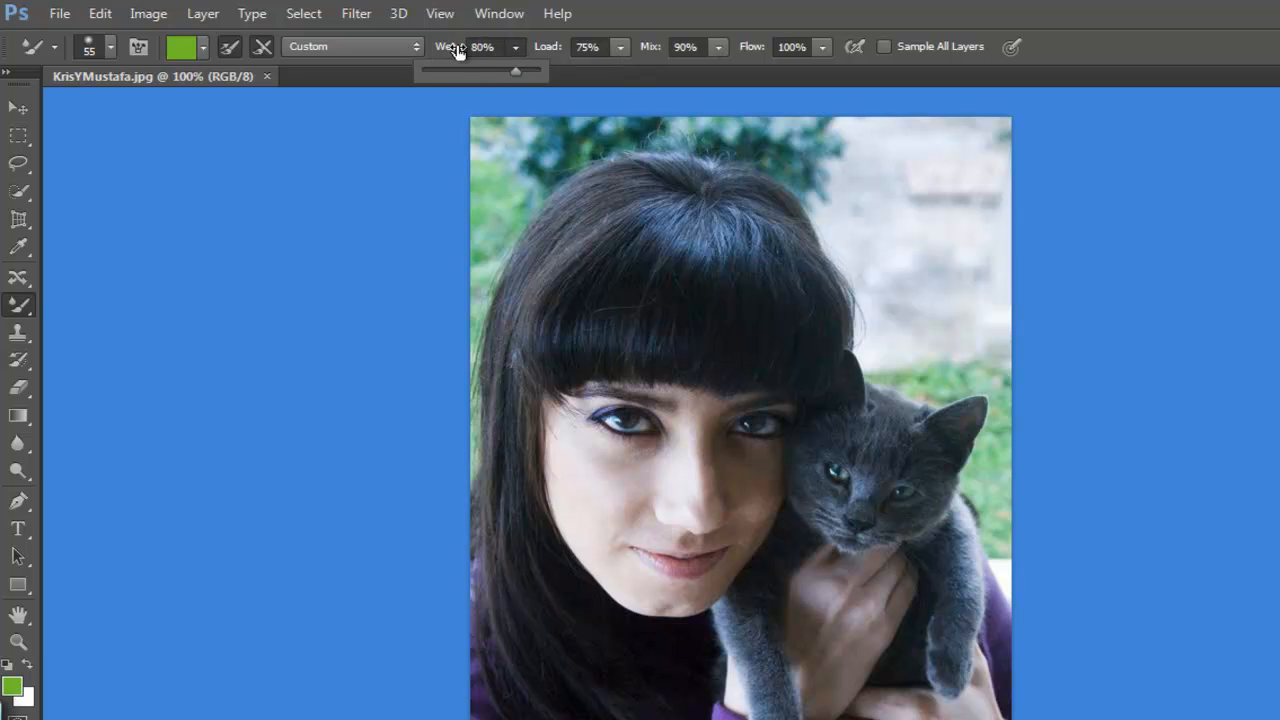
Choose the Dry blending preset for the Mixer Brush and paint a horizontal green stroke across the woman's dark hair.
{"action": "left_click", "coordinate": [416, 47]}
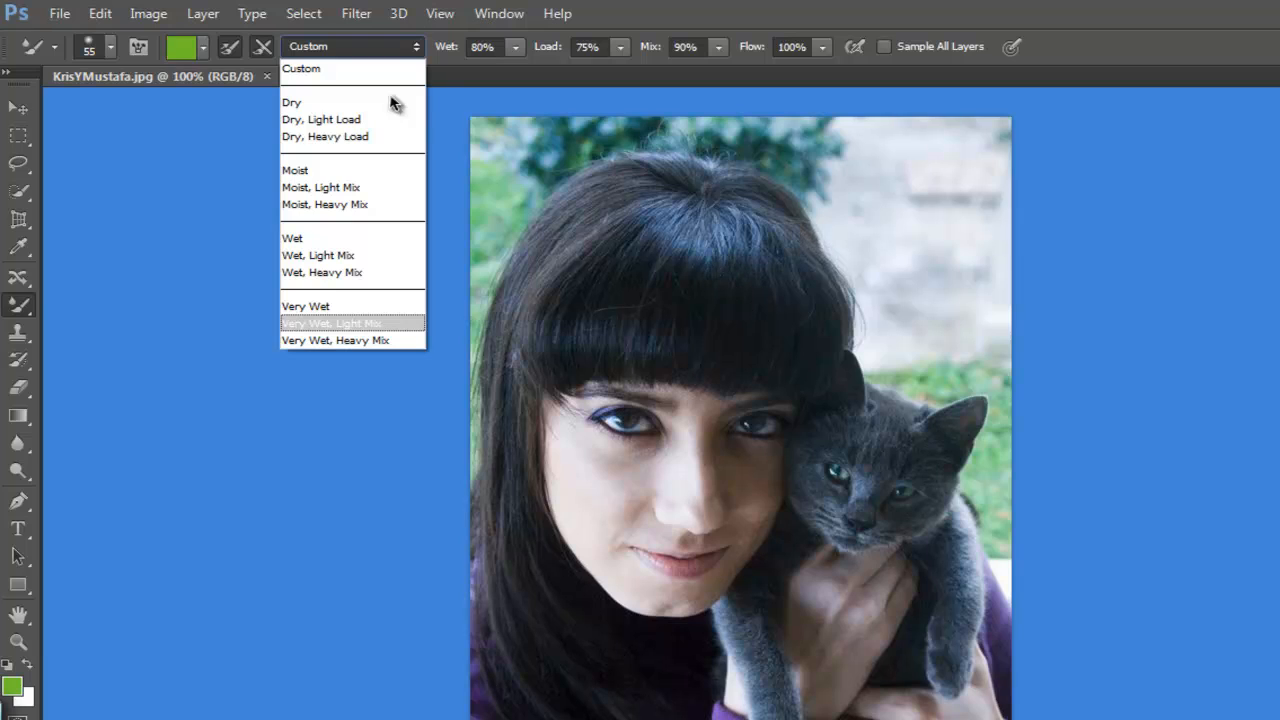
{"action": "left_click", "coordinate": [405, 46]}
{"action": "left_click", "coordinate": [414, 46]}
{"action": "left_click", "coordinate": [291, 102]}
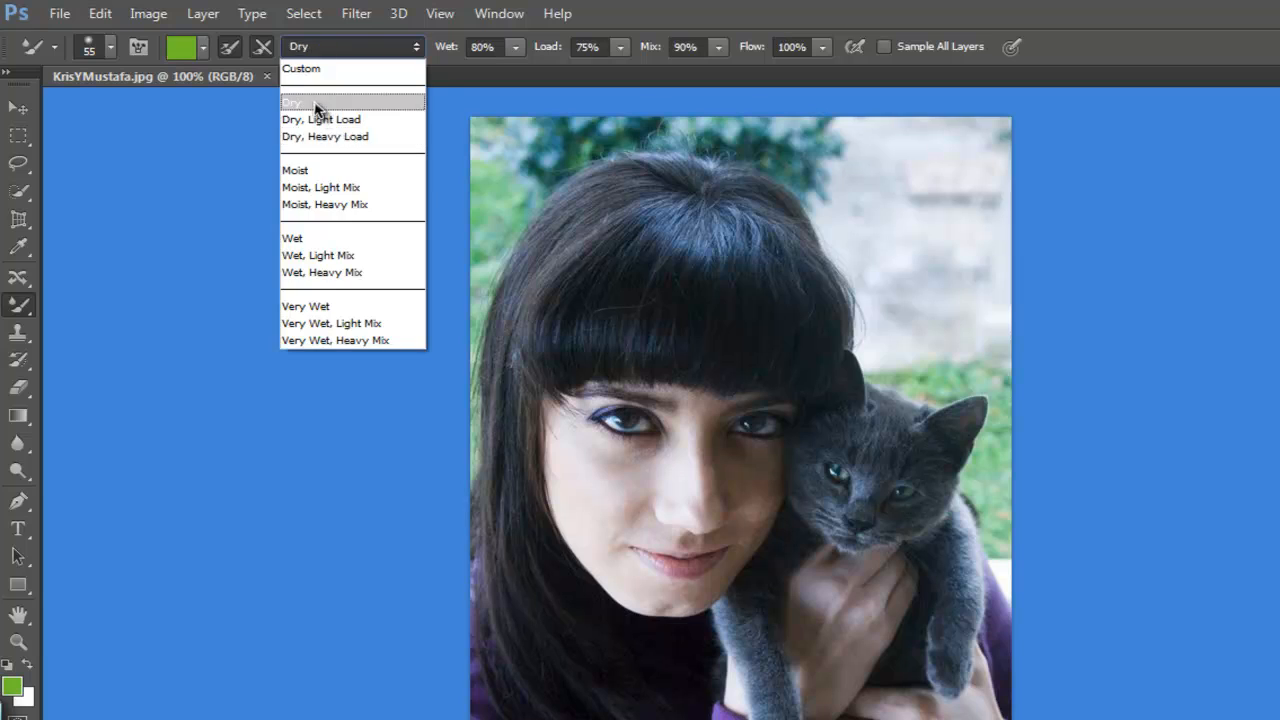
{"action": "left_click_drag", "start_coordinate": [645, 275], "coordinate": [861, 274]}
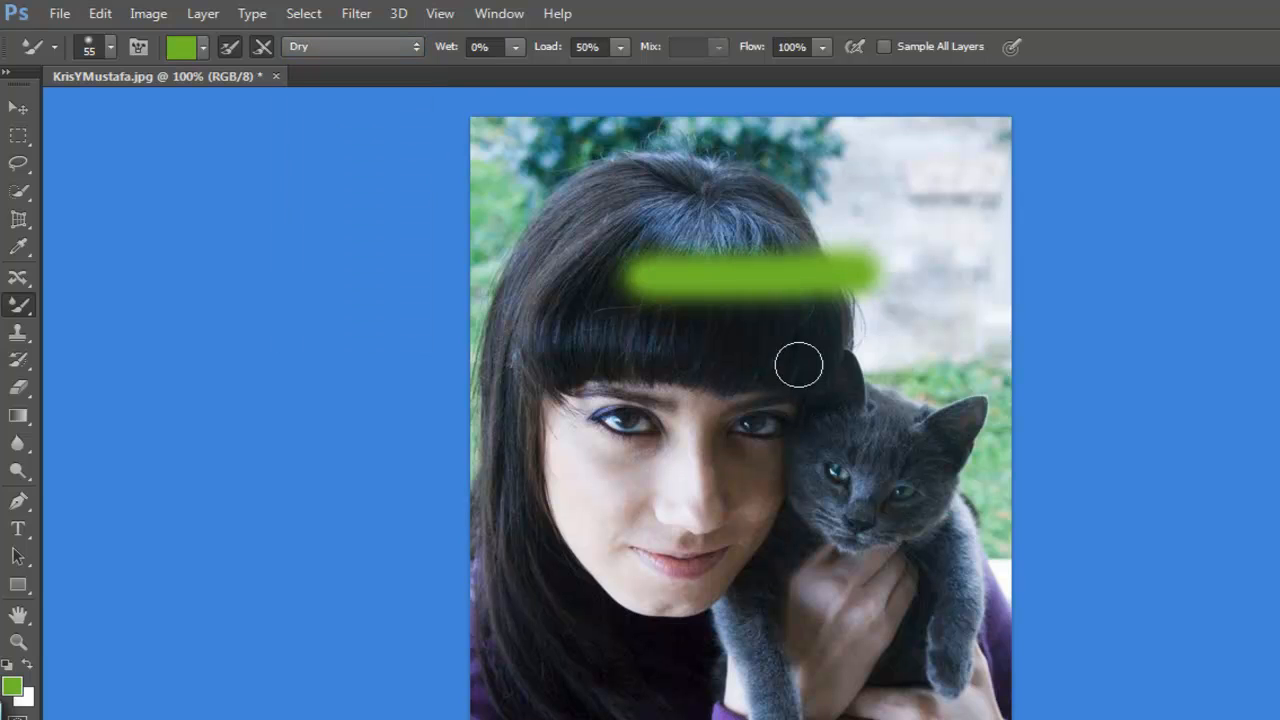
Choose the Very Wet blending preset and paint a second horizontal stroke across the woman's fringe.
{"action": "left_click", "coordinate": [340, 46]}
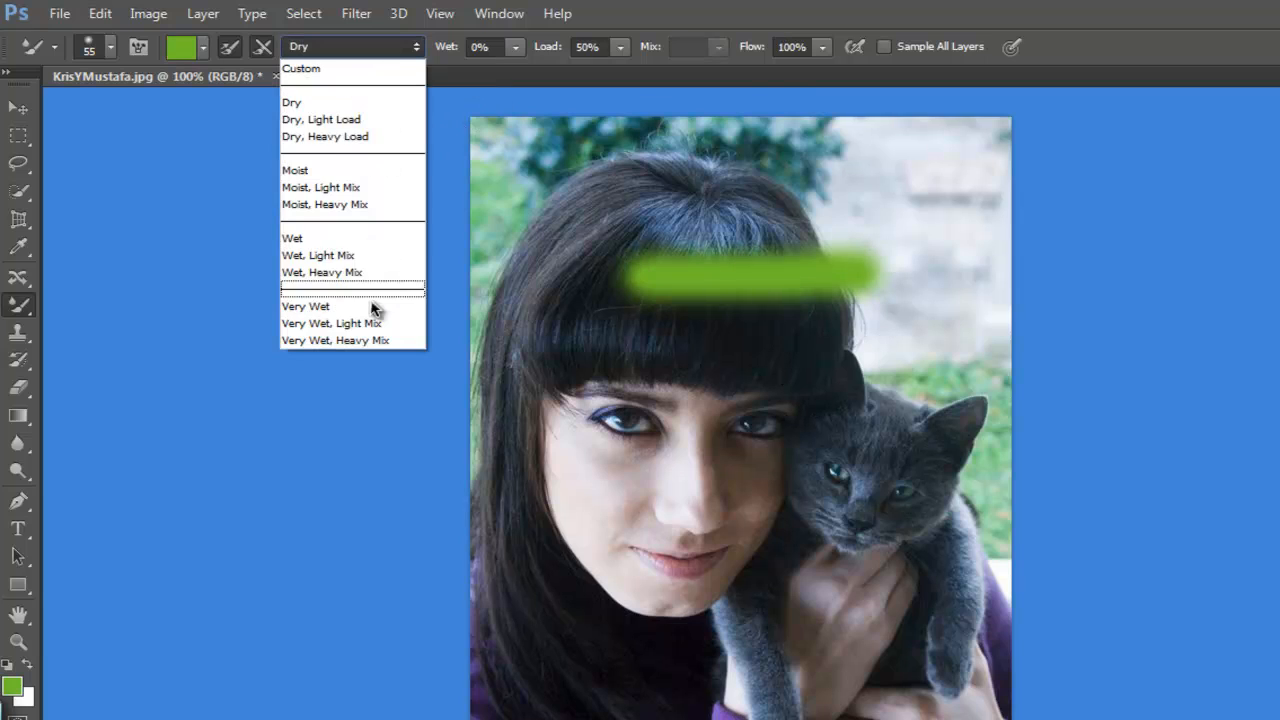
{"action": "left_click", "coordinate": [318, 306]}
{"action": "left_click_drag", "start_coordinate": [664, 350], "coordinate": [880, 350]}
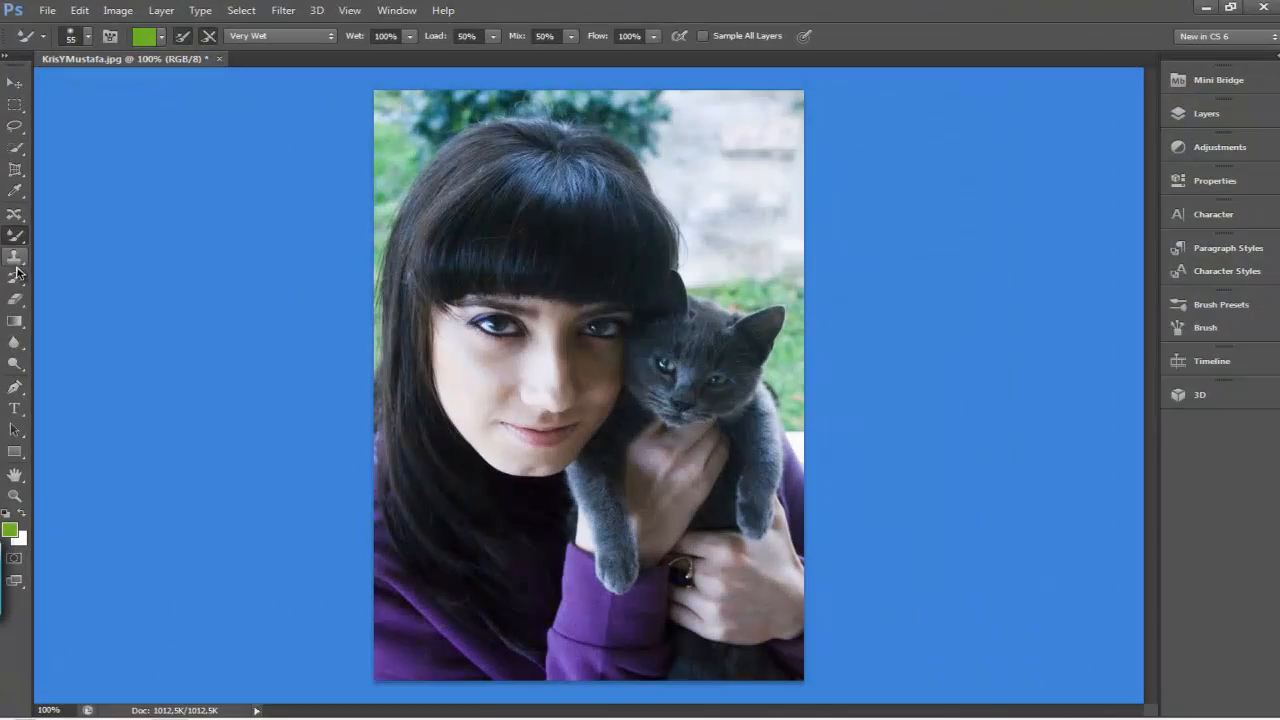
{"action": "left_click", "coordinate": [16, 277]}
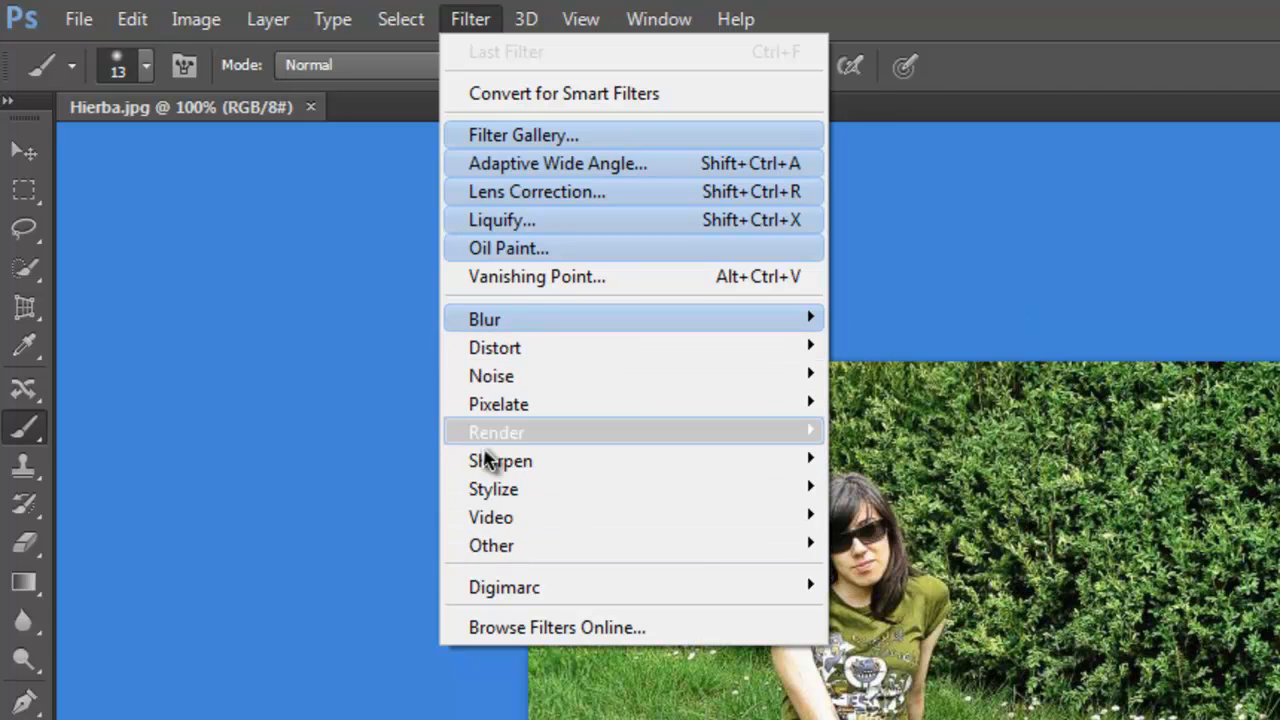
{"action": "mouse_move", "coordinate": [495, 437]}
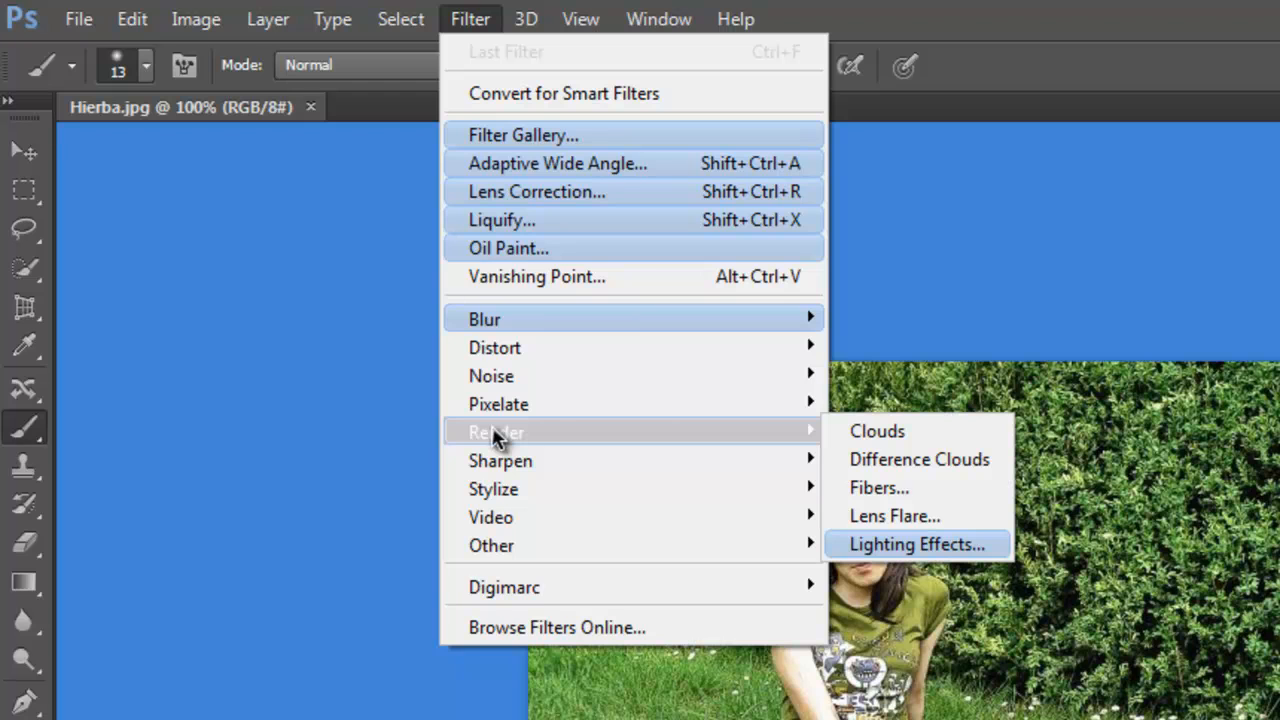
{"action": "mouse_move", "coordinate": [512, 390]}
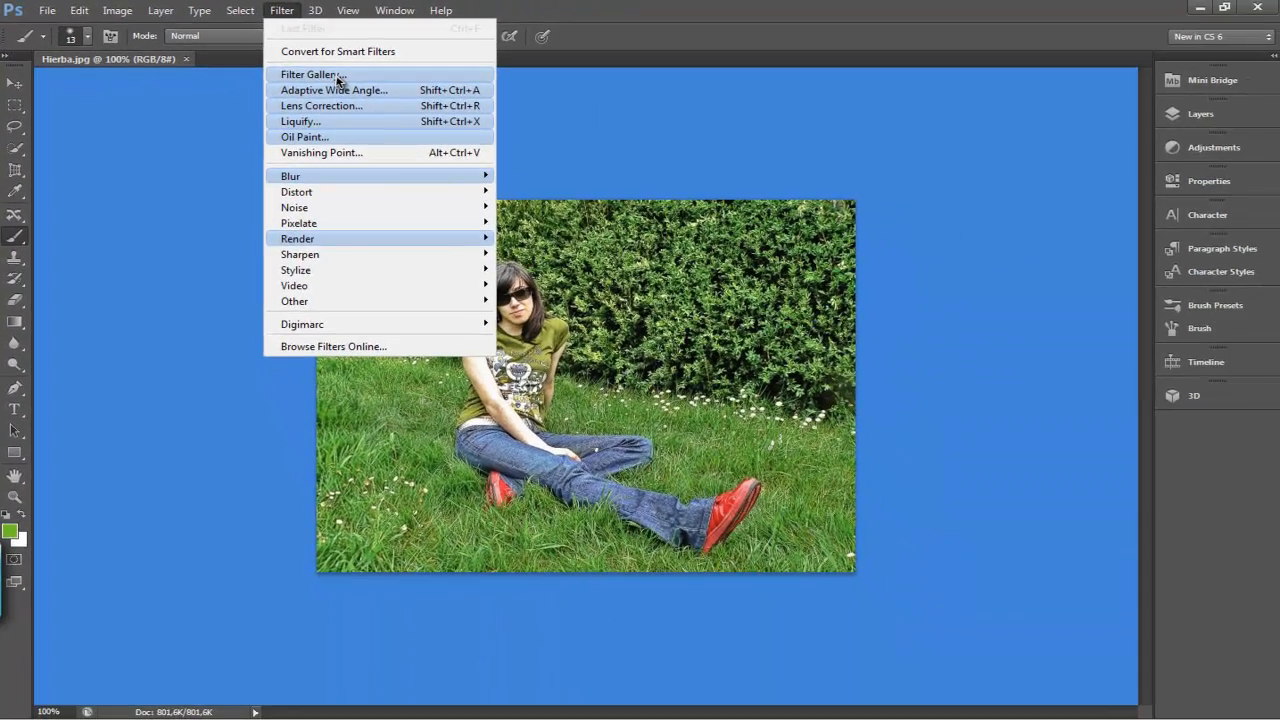
{"action": "left_click", "coordinate": [555, 136]}
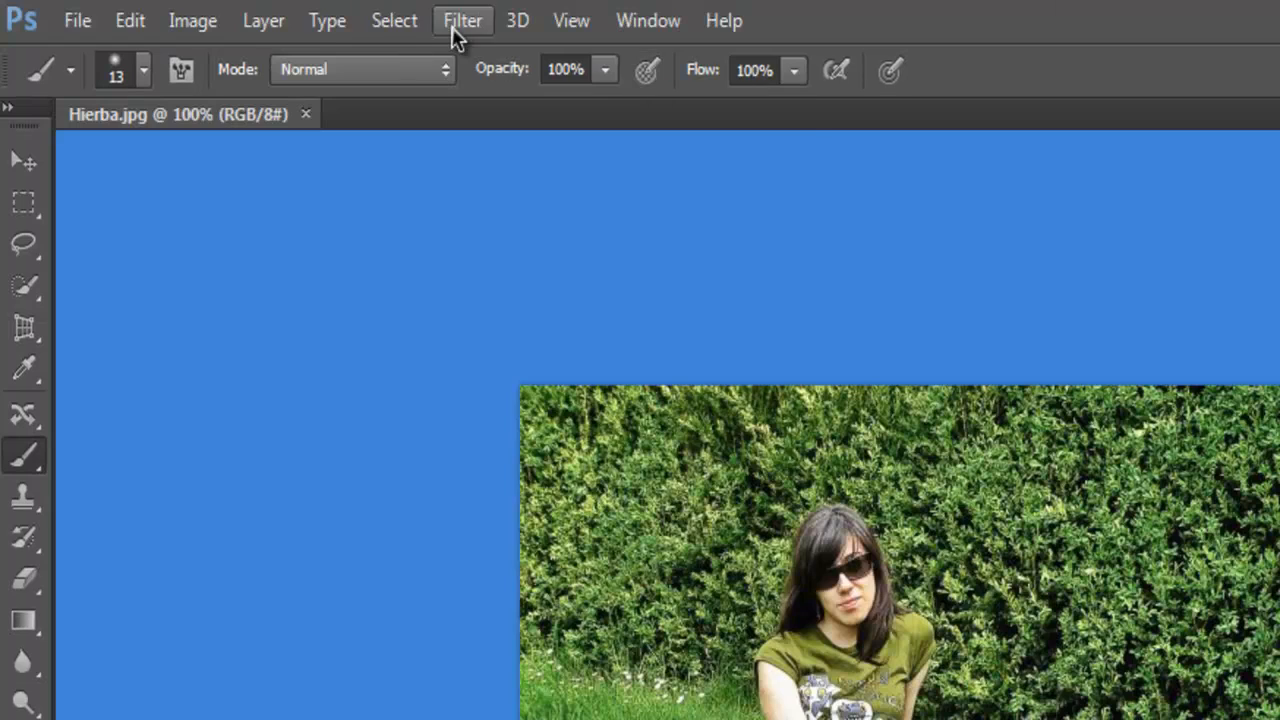
Try the Oil Paint filter on Hierba.jpg with Stylization 1.44 and Cleanliness 0.8, and cancel it.
{"action": "left_click", "coordinate": [458, 24]}
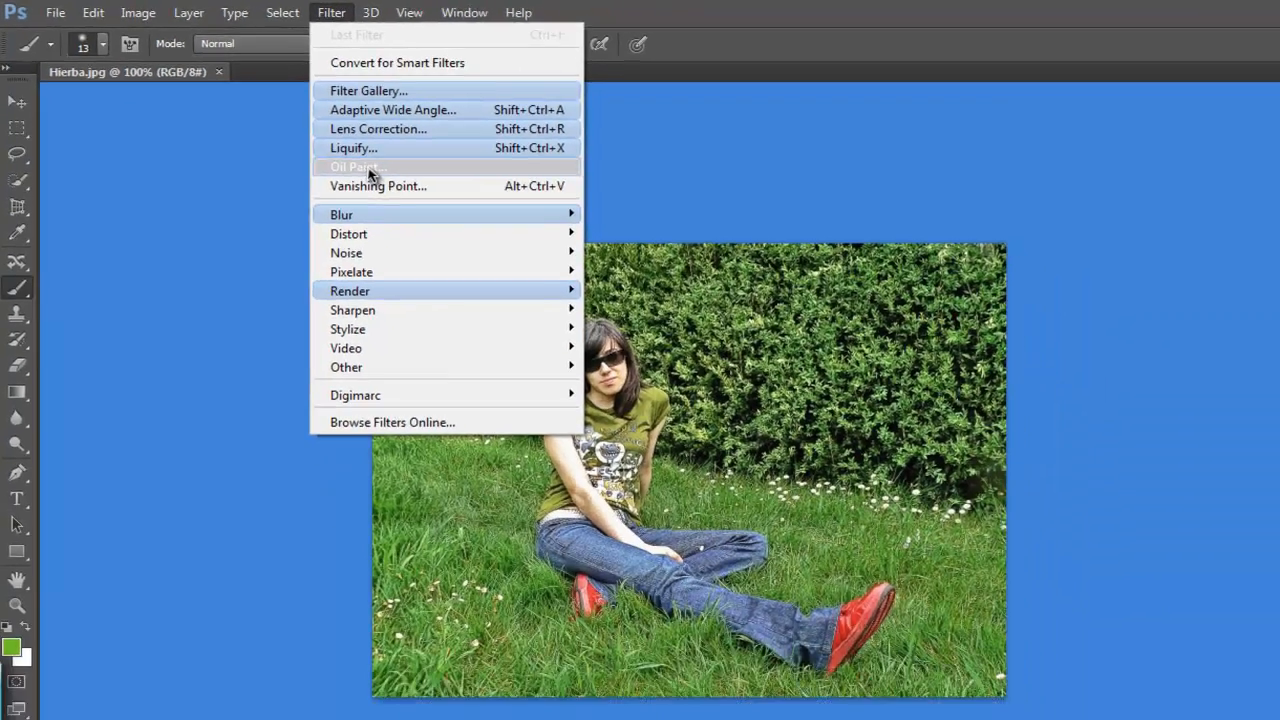
{"action": "left_click", "coordinate": [369, 168]}
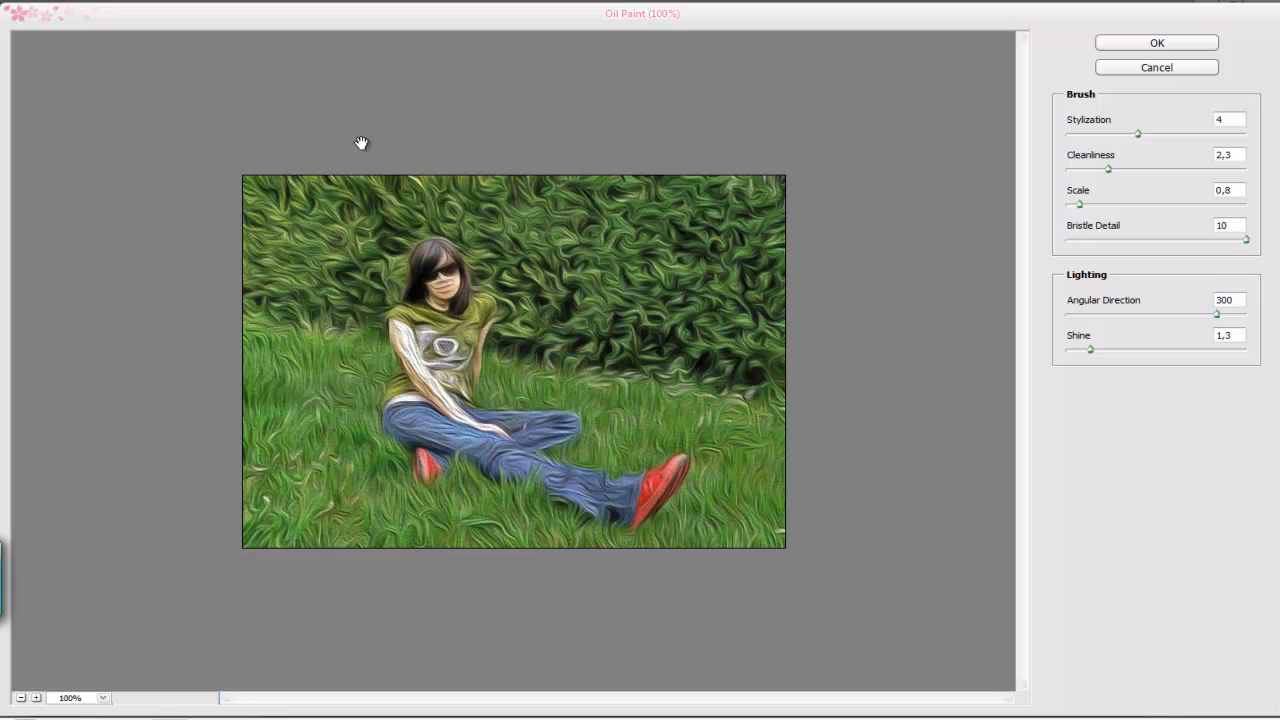
{"action": "left_click_drag", "start_coordinate": [1138, 137], "coordinate": [1083, 179]}
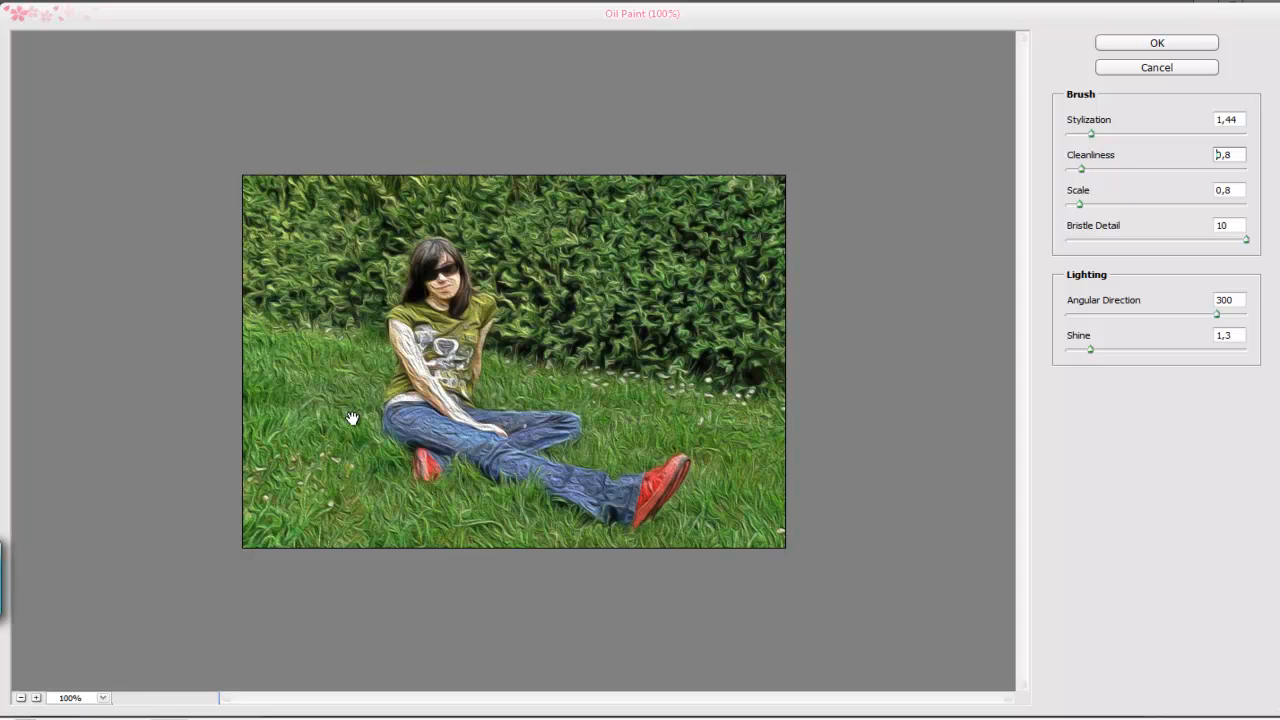
{"action": "left_click", "coordinate": [1157, 68]}
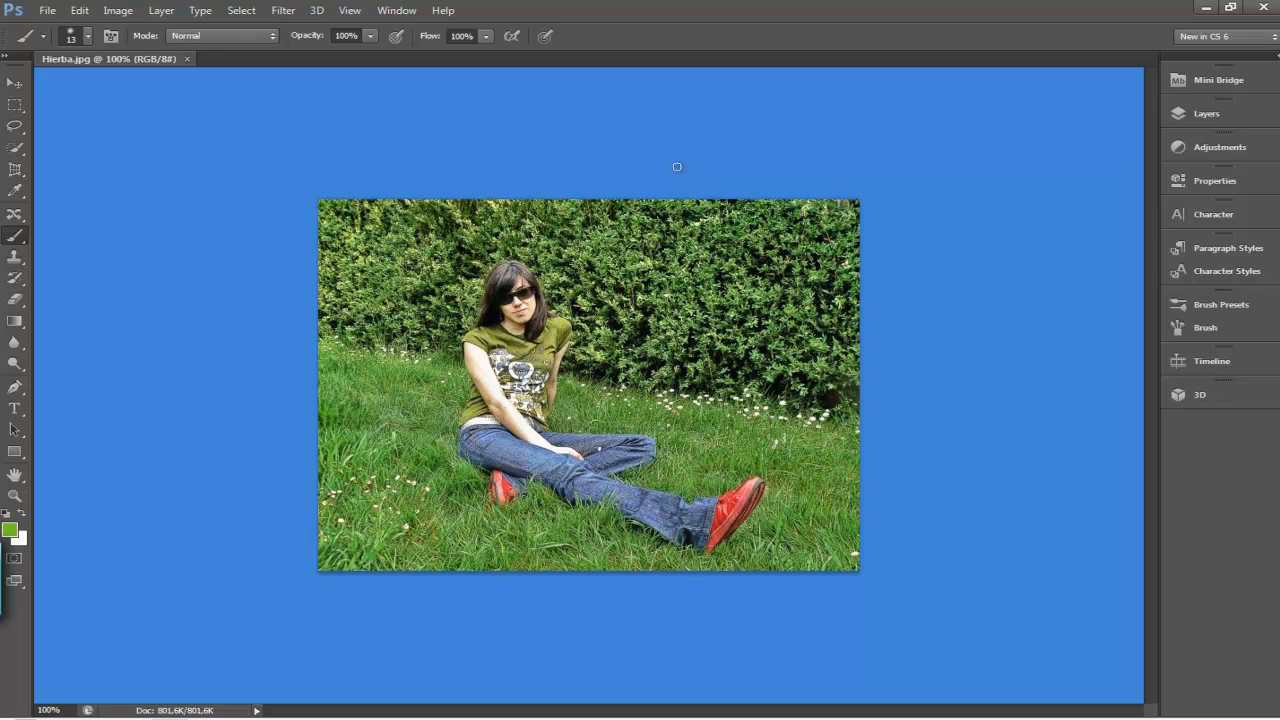
Open the Liquify filter for Hierba.jpg and turn off Advanced Mode.
{"action": "left_click", "coordinate": [283, 10]}
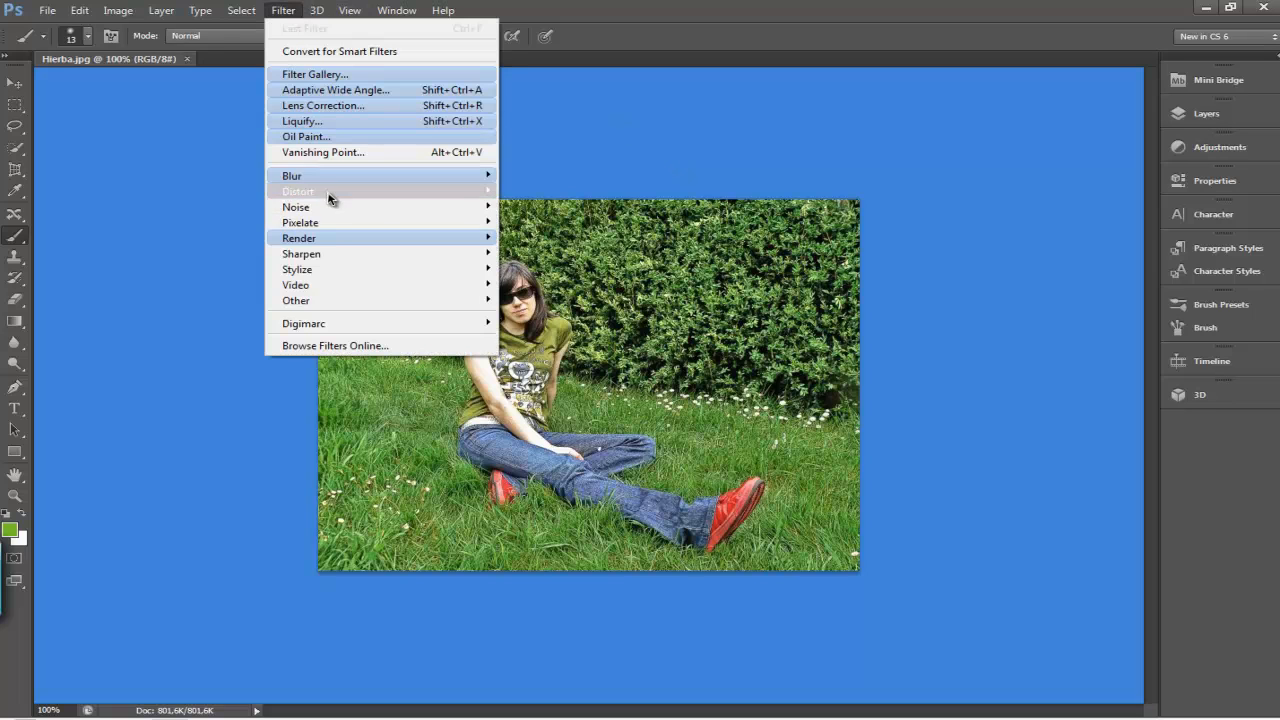
{"action": "left_click", "coordinate": [318, 122]}
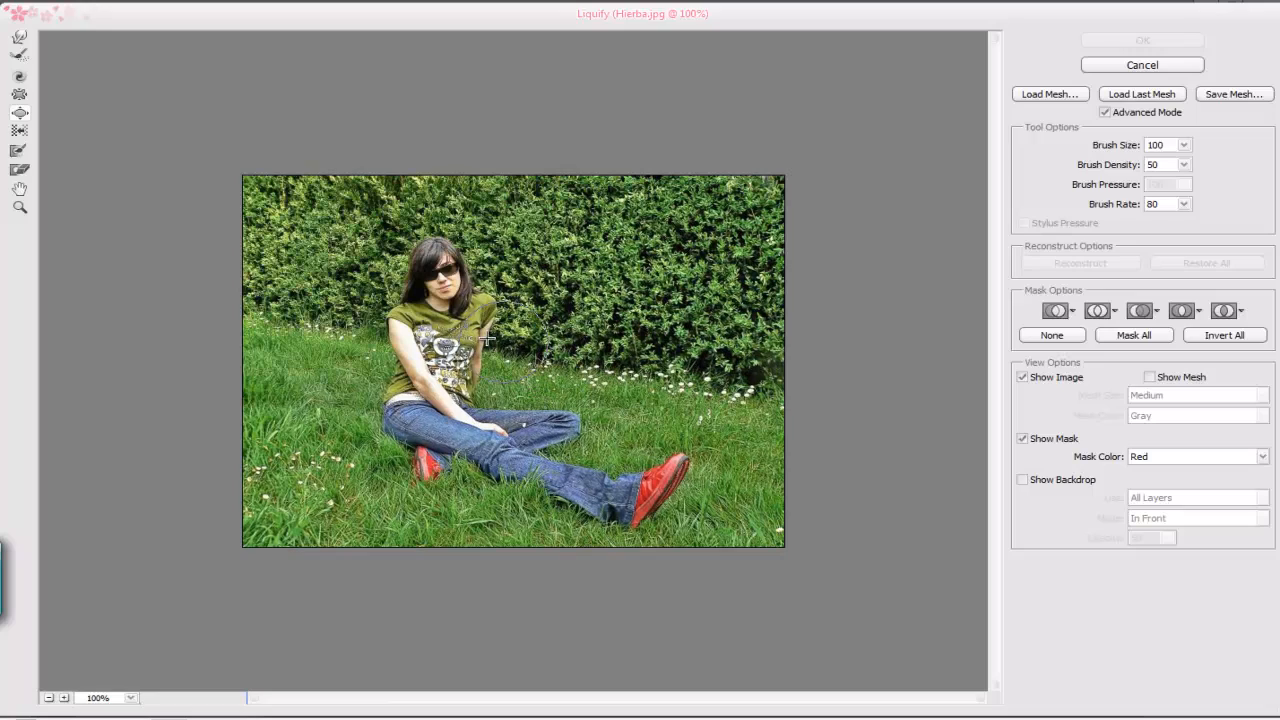
{"action": "left_click", "coordinate": [1104, 112]}
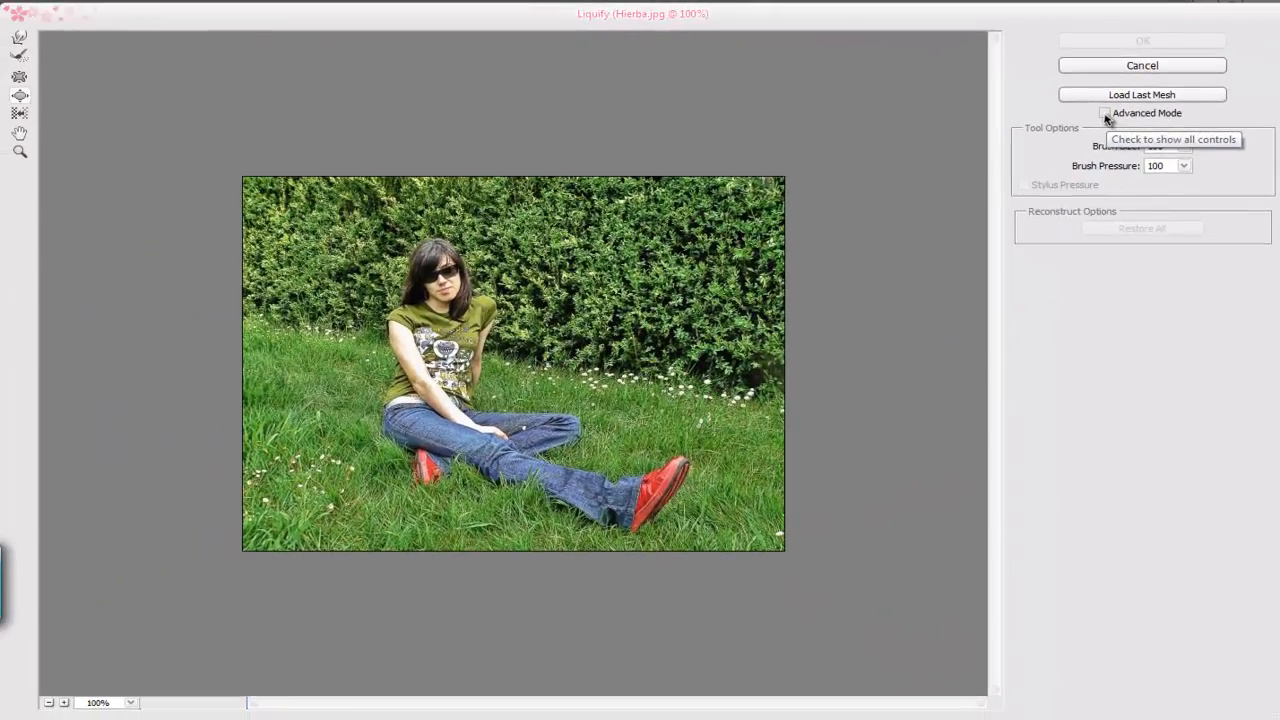
Turn on Advanced Mode in the Liquify filter and try brush sizes of 15000 and 1 before settling on 100.
{"action": "left_click", "coordinate": [1105, 114]}
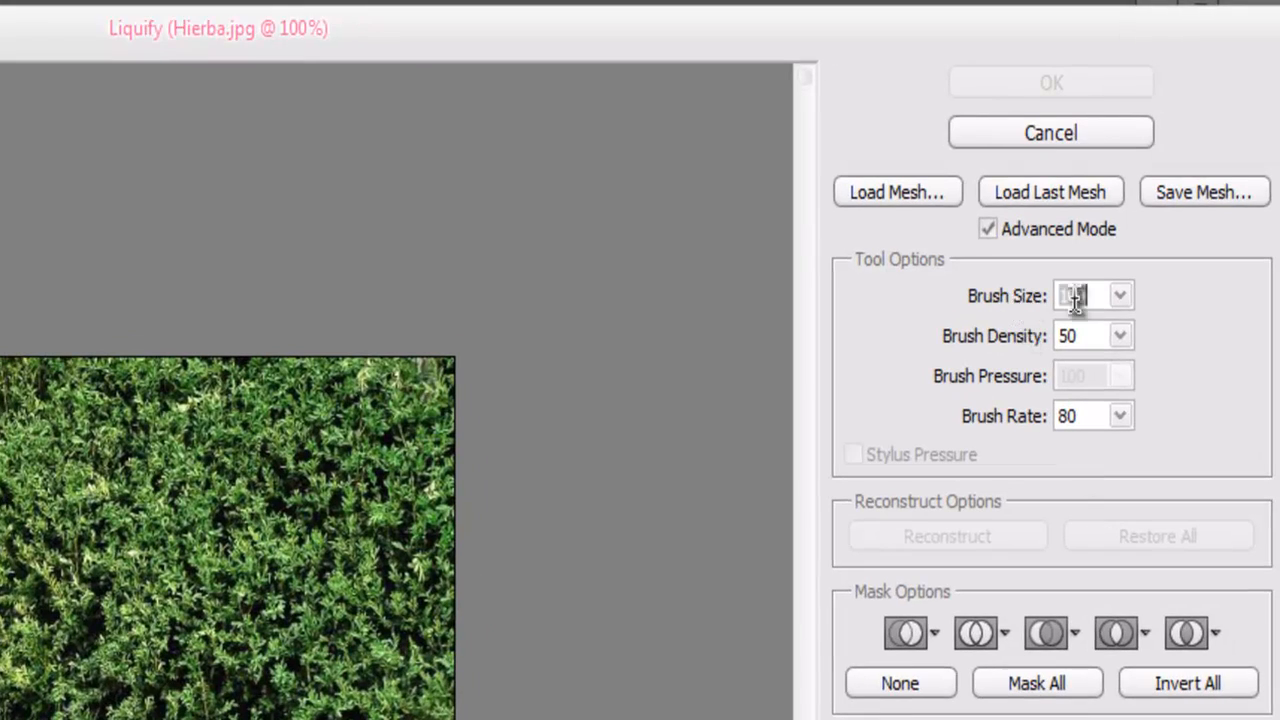
{"action": "left_click", "coordinate": [1120, 295]}
{"action": "left_click_drag", "start_coordinate": [970, 338], "coordinate": [1150, 345]}
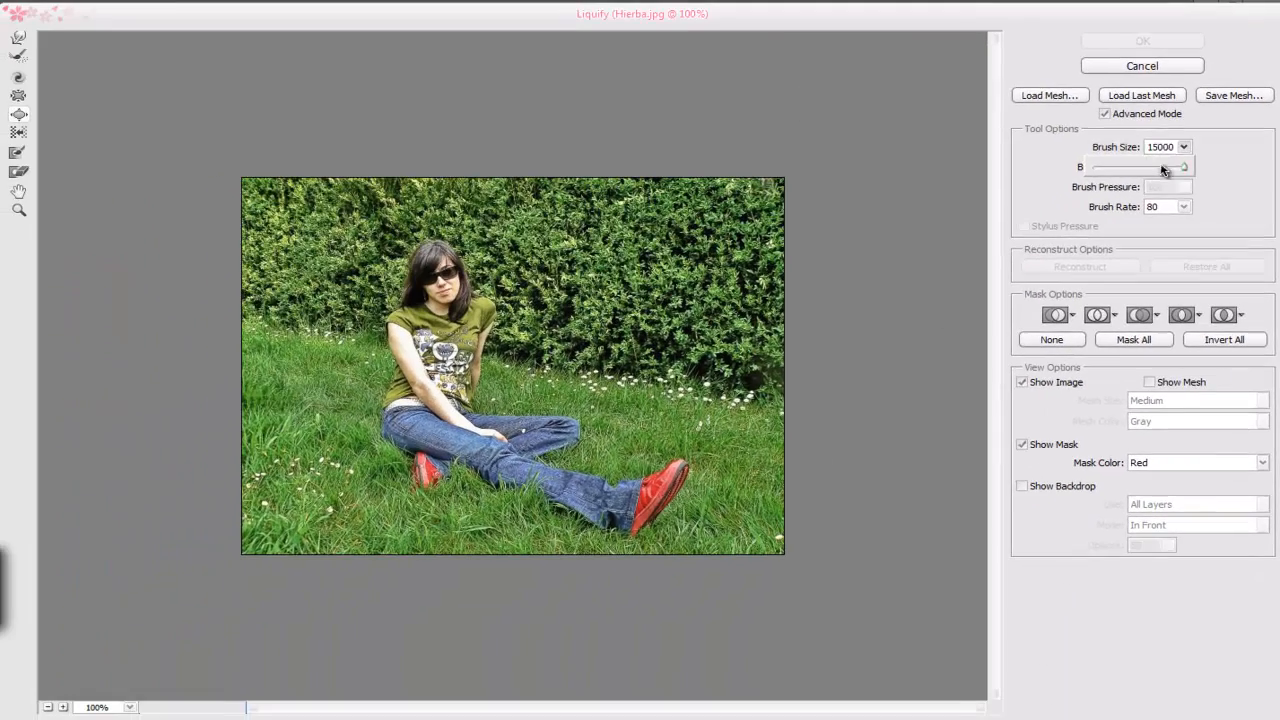
{"action": "left_click_drag", "start_coordinate": [1120, 336], "coordinate": [967, 336]}
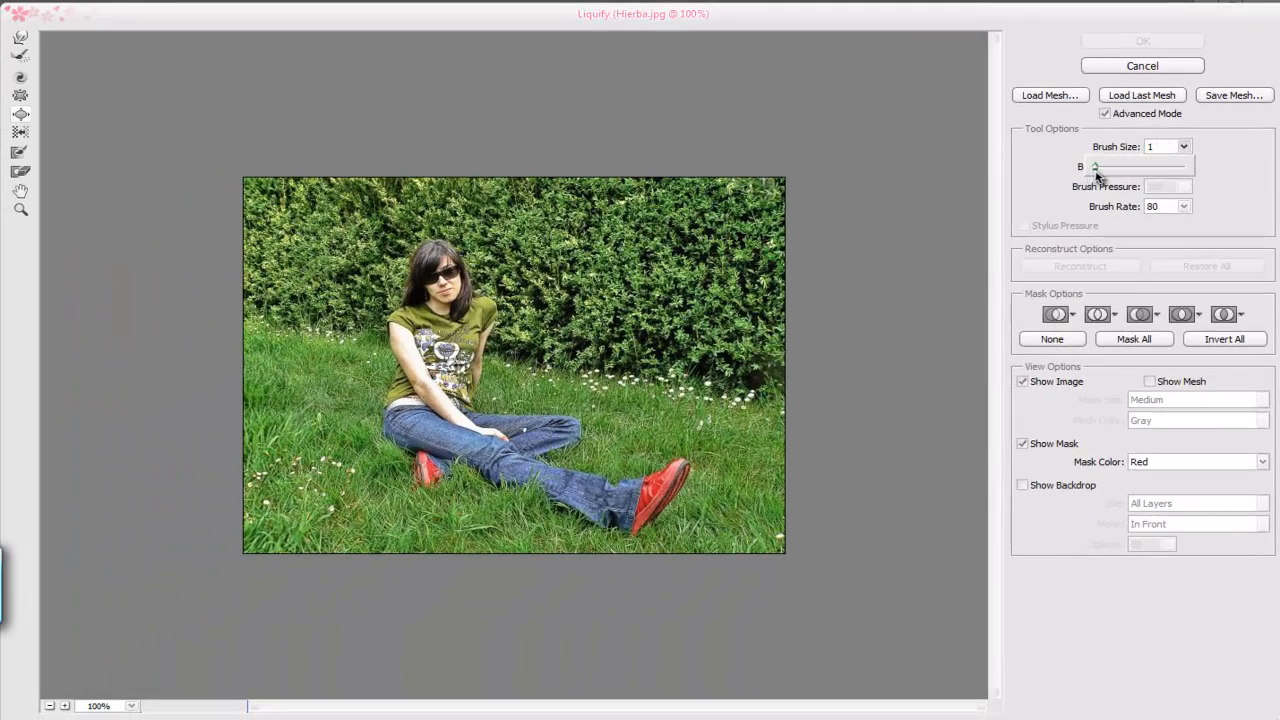
{"action": "left_click_drag", "start_coordinate": [1096, 174], "coordinate": [1108, 174]}
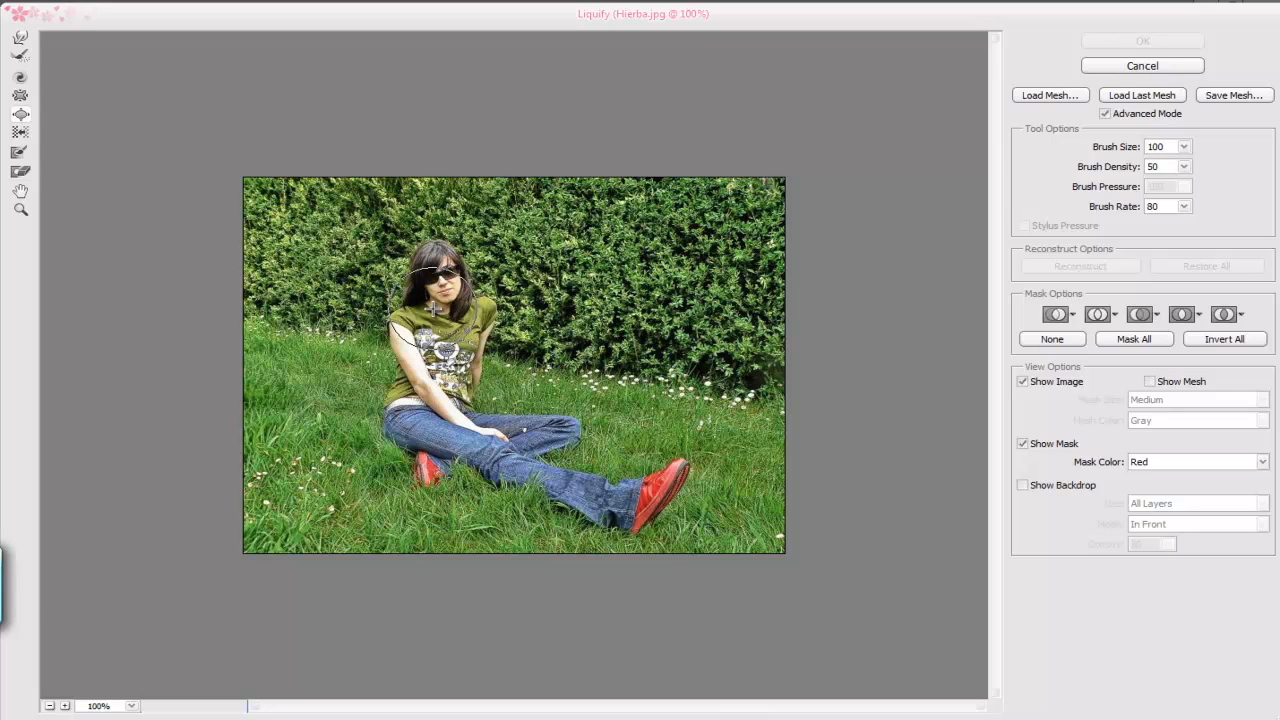
Try the Forward Warp tool across the seated woman in Hierba.jpg and cancel the Liquify filter.
{"action": "left_click", "coordinate": [21, 40]}
{"action": "mouse_move", "coordinate": [408, 320]}
{"action": "left_mouse_down"}
{"action": "mouse_move", "coordinate": [372, 286]}
{"action": "mouse_move", "coordinate": [525, 326]}
{"action": "mouse_move", "coordinate": [619, 330]}
{"action": "mouse_move", "coordinate": [428, 368]}
{"action": "mouse_move", "coordinate": [560, 430]}
{"action": "mouse_move", "coordinate": [700, 390]}
{"action": "left_mouse_up"}
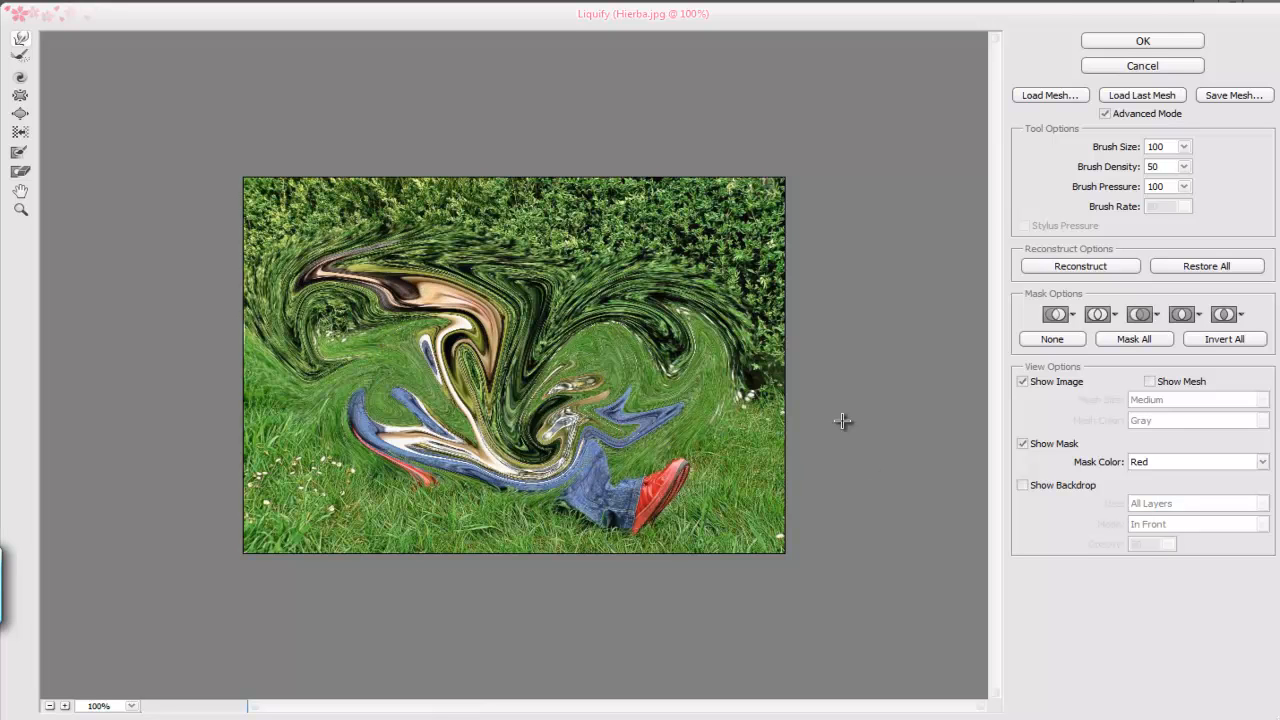
{"action": "left_click", "coordinate": [1143, 65]}
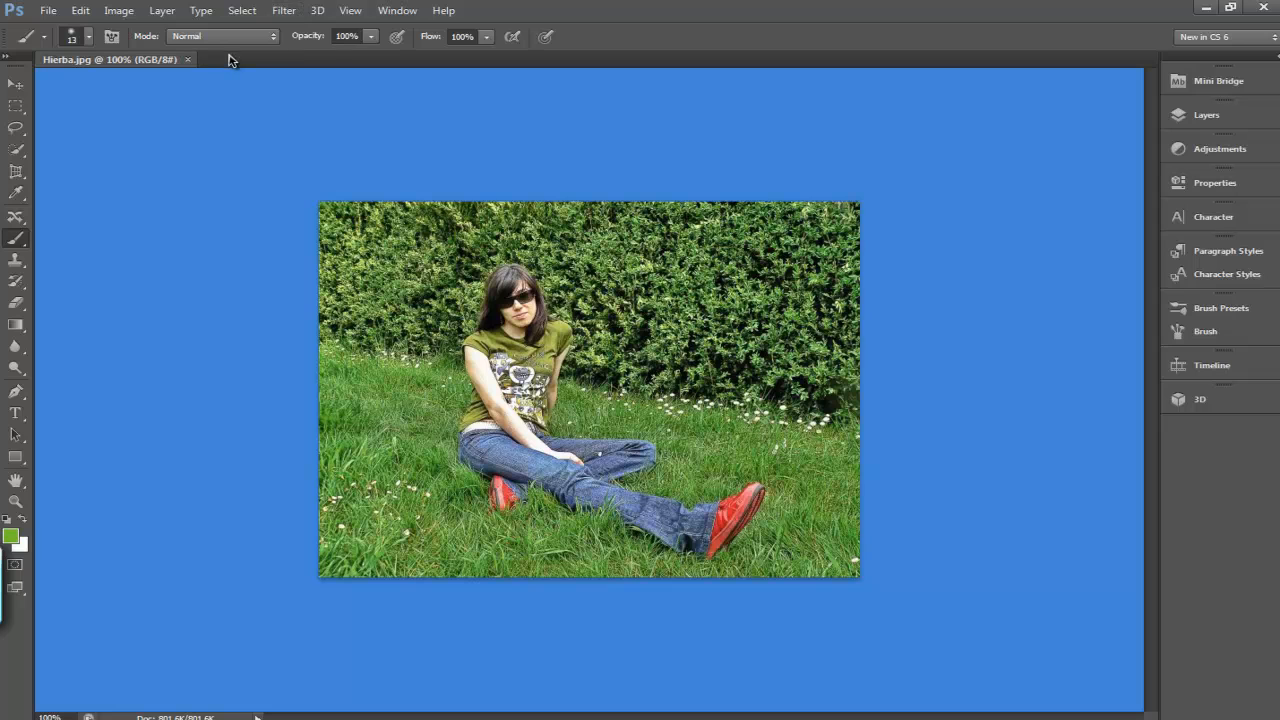
Close Hierba.jpg and open Castillo.jpg.
{"action": "left_click", "coordinate": [188, 60]}
{"action": "left_click", "coordinate": [48, 10]}
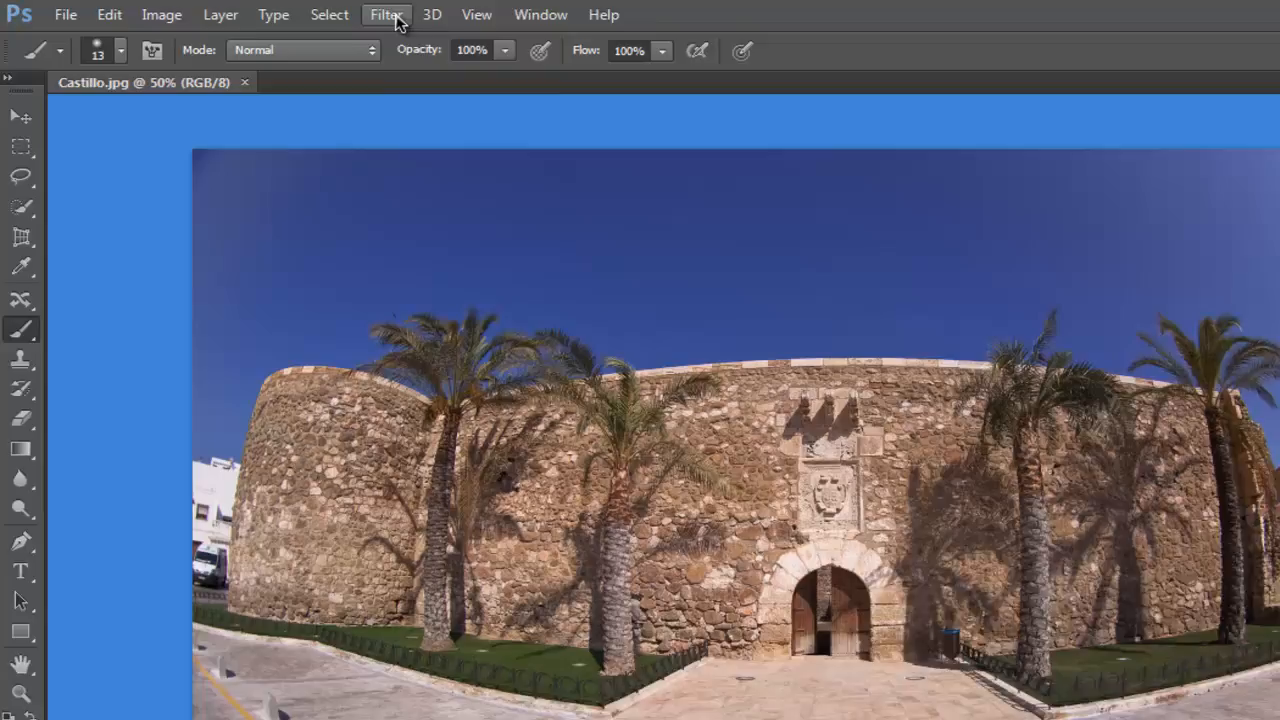
Open the Adaptive Wide Angle filter for Castillo.jpg with Fisheye correction and select its Focal Length value.
{"action": "left_click", "coordinate": [284, 10]}
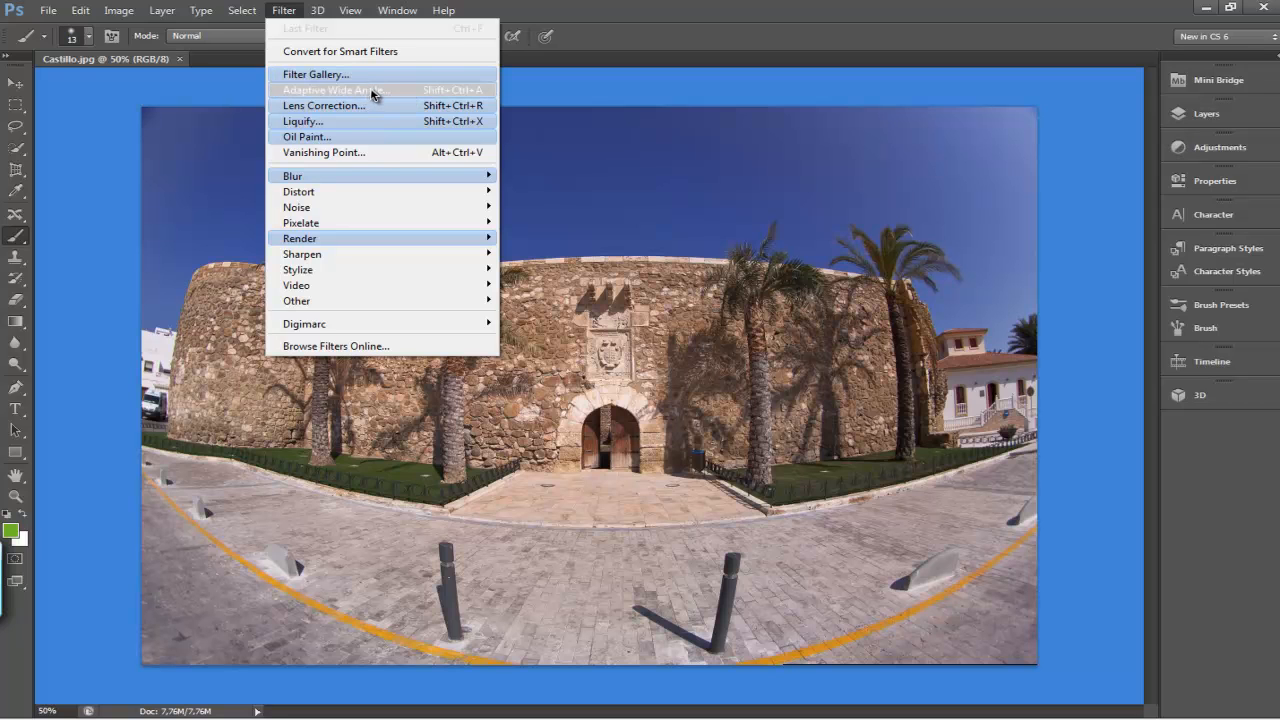
{"action": "left_click", "coordinate": [373, 92]}
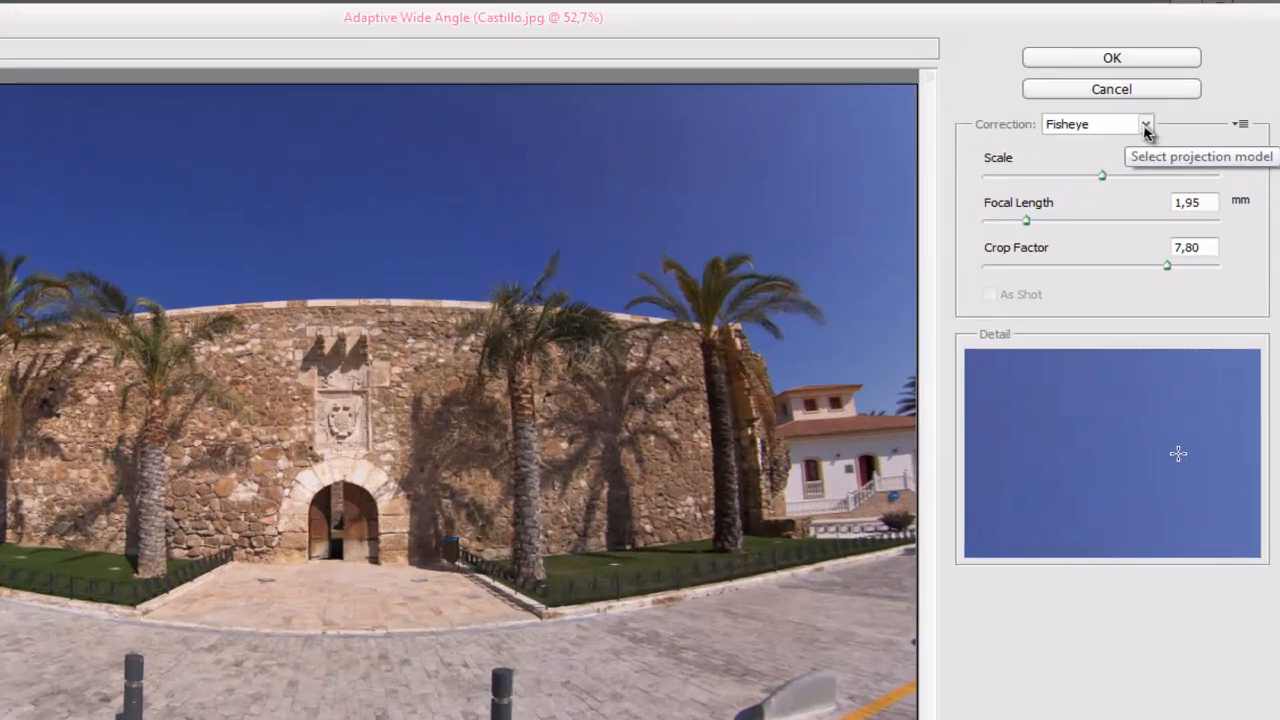
{"action": "left_click", "coordinate": [1146, 126]}
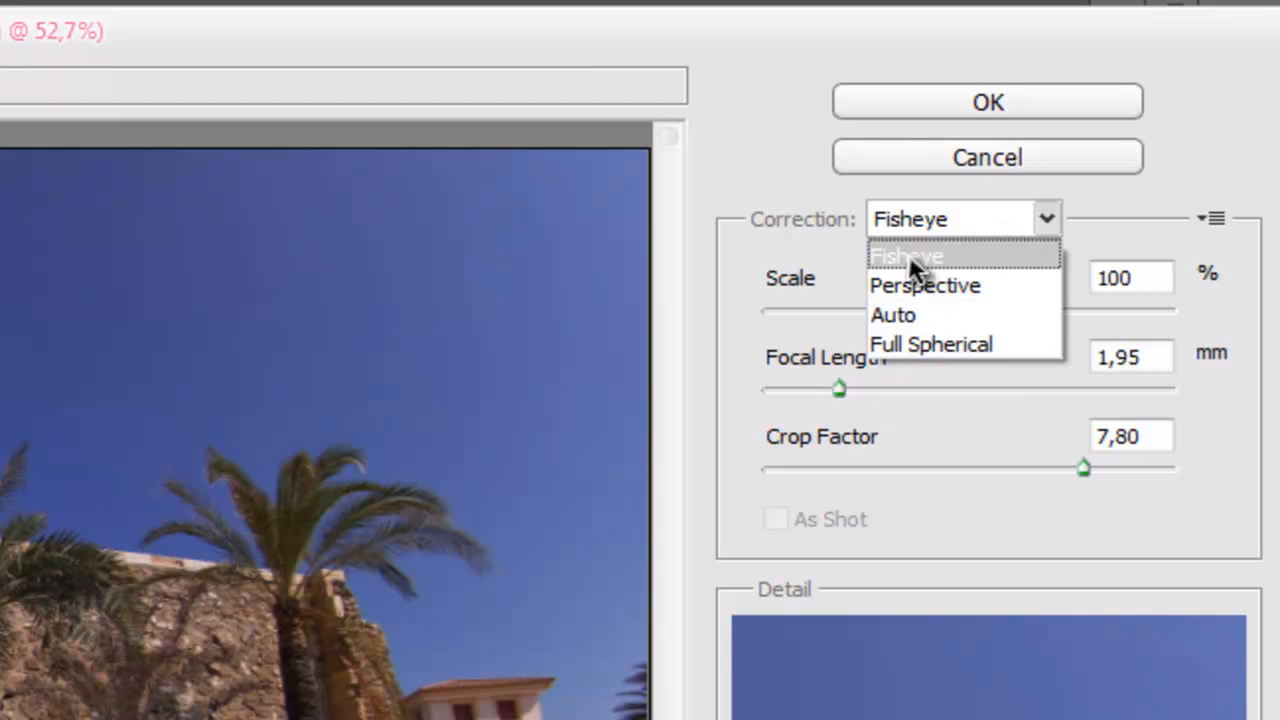
{"action": "left_click", "coordinate": [1161, 232]}
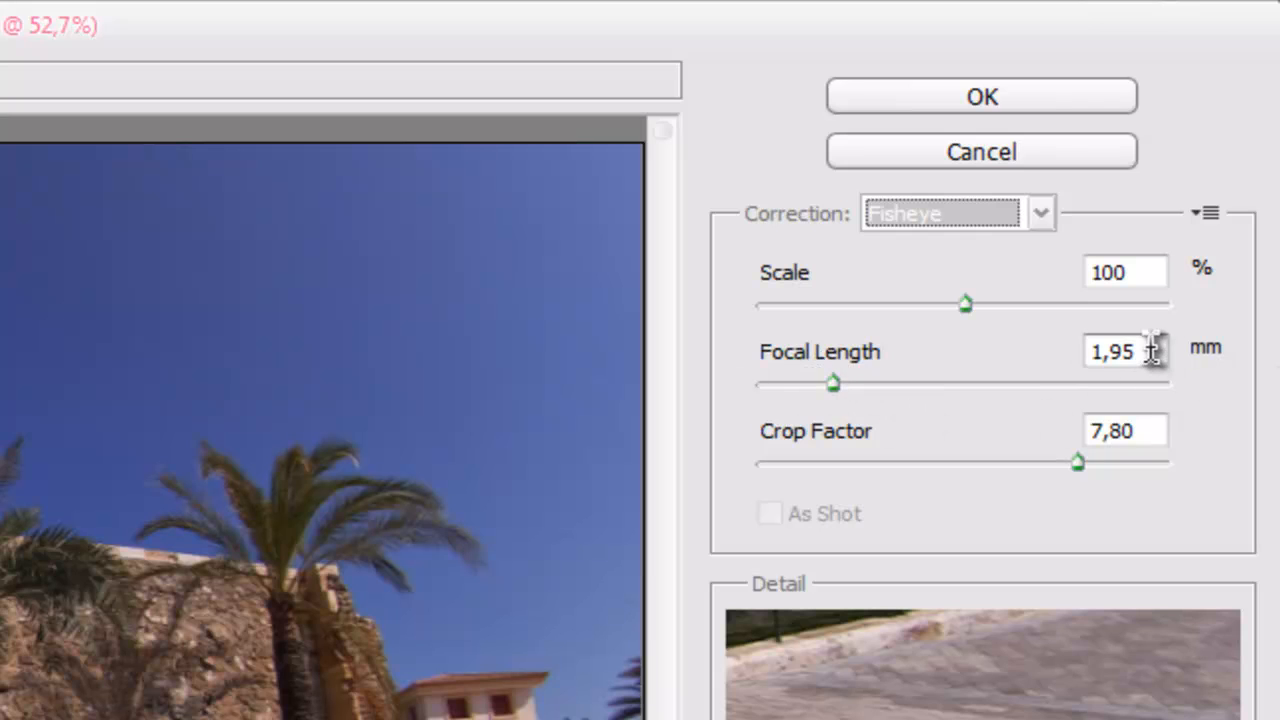
{"action": "left_click", "coordinate": [1117, 351]}
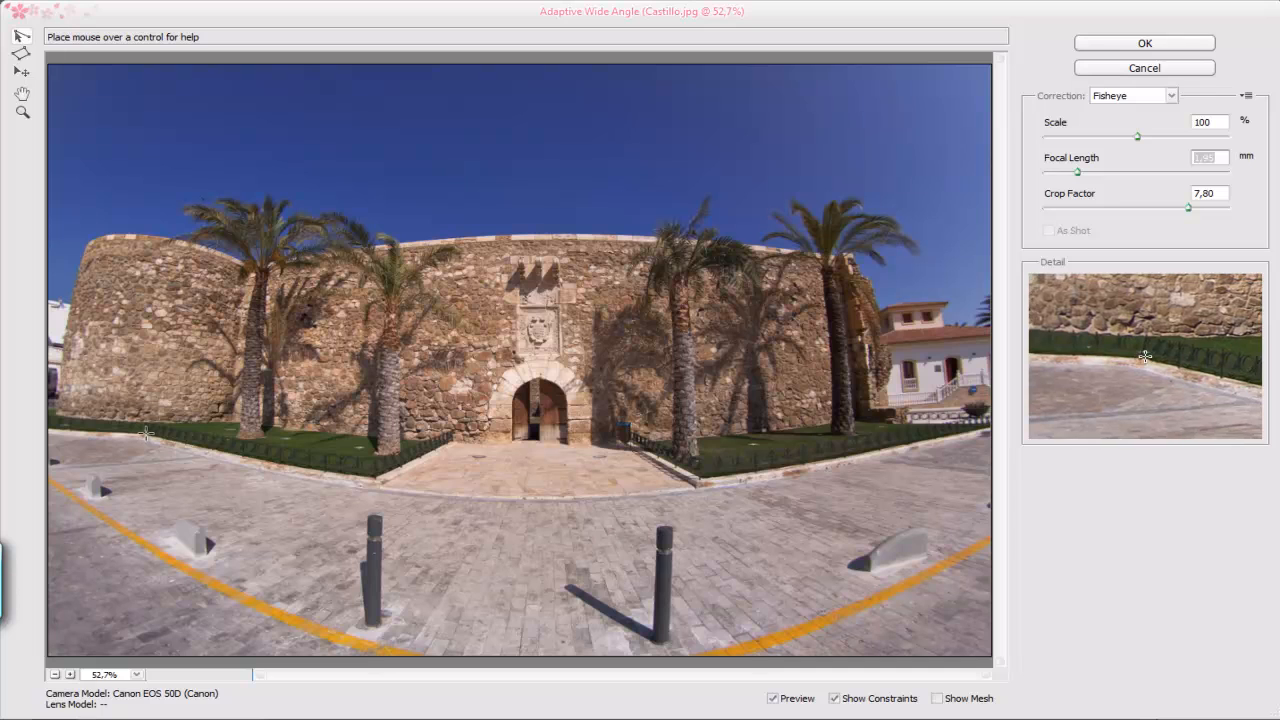
Draw constraint lines along the kerb in front of the castle and along the top edge of its wall.
{"action": "left_click", "coordinate": [146, 432]}
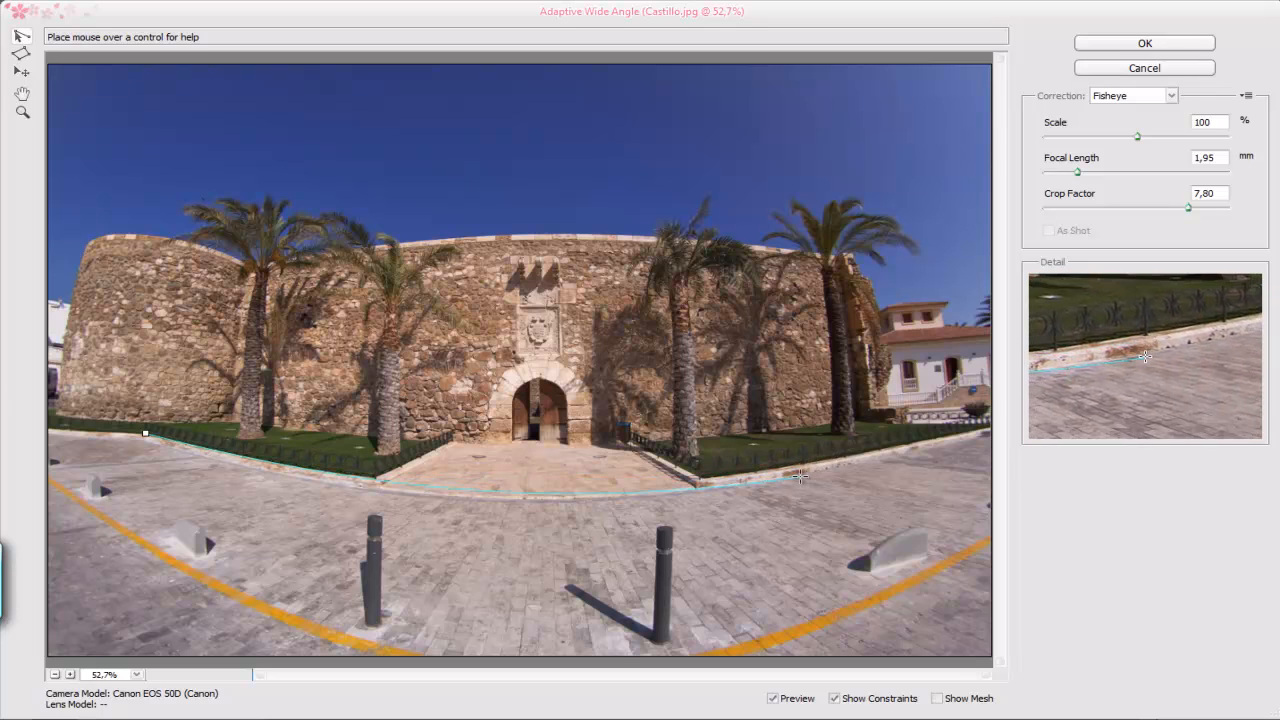
{"action": "left_click", "coordinate": [790, 487]}
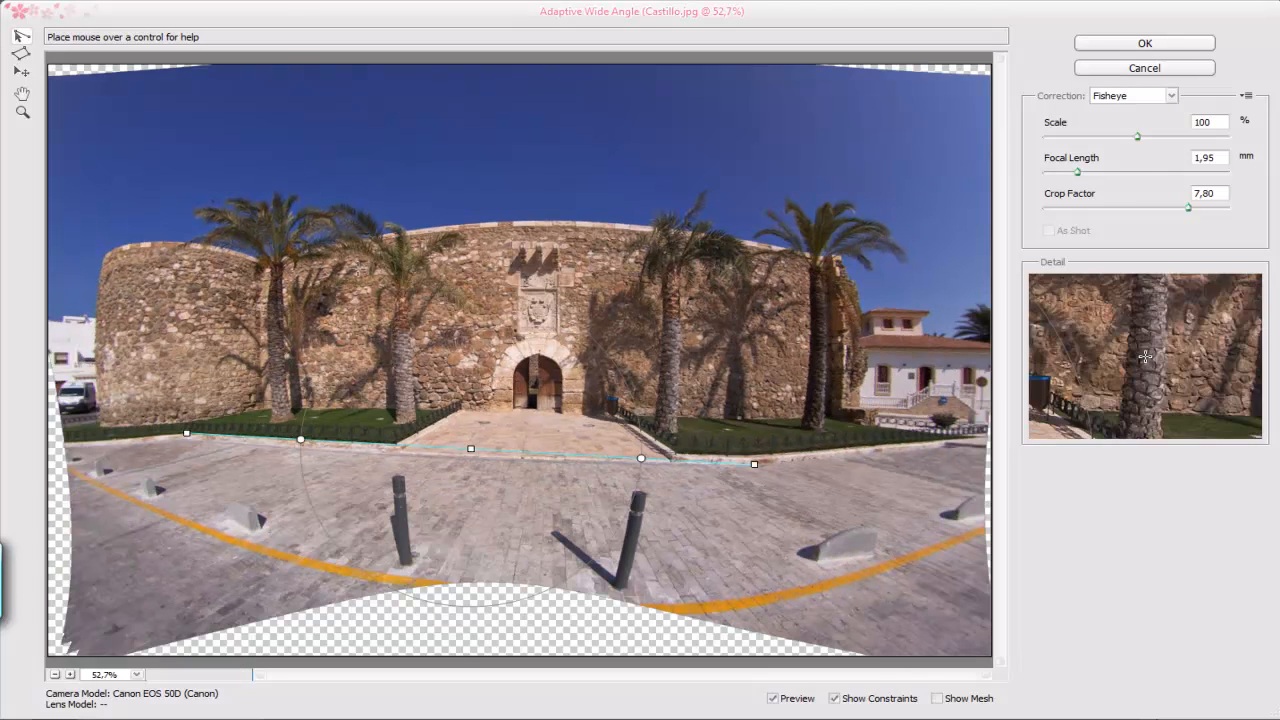
{"action": "left_click", "coordinate": [301, 254]}
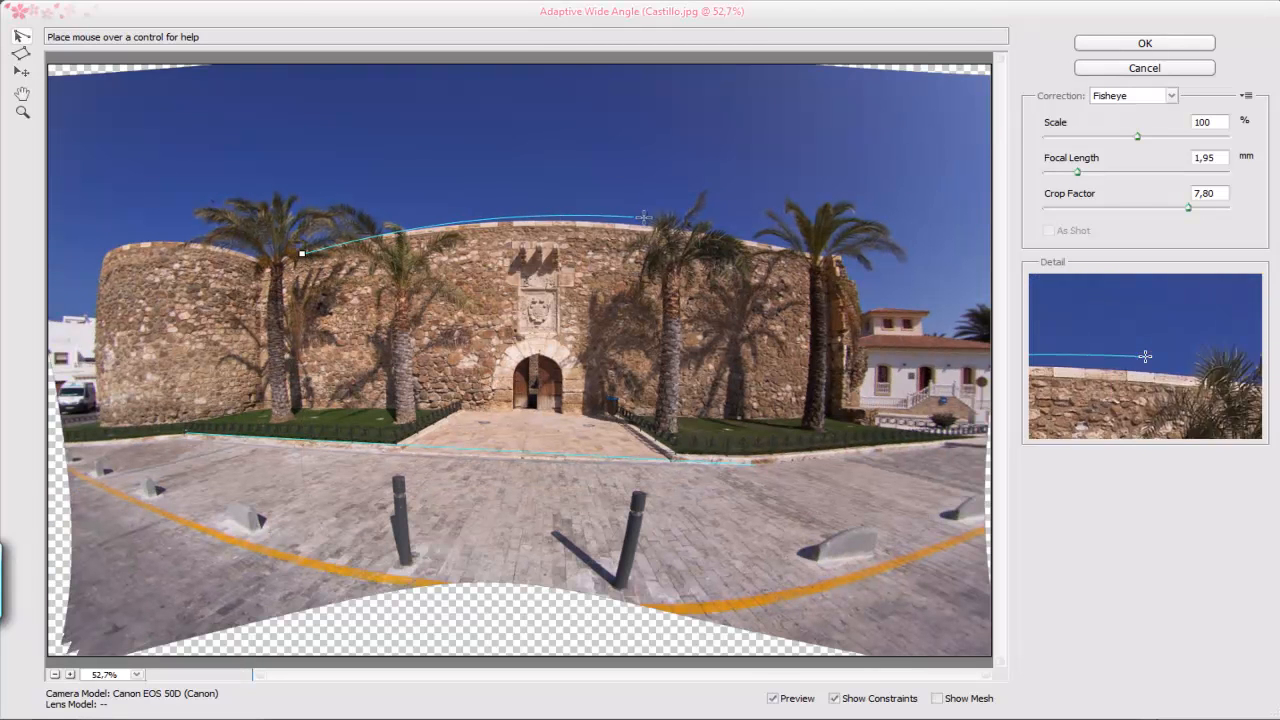
{"action": "left_click", "coordinate": [683, 231]}
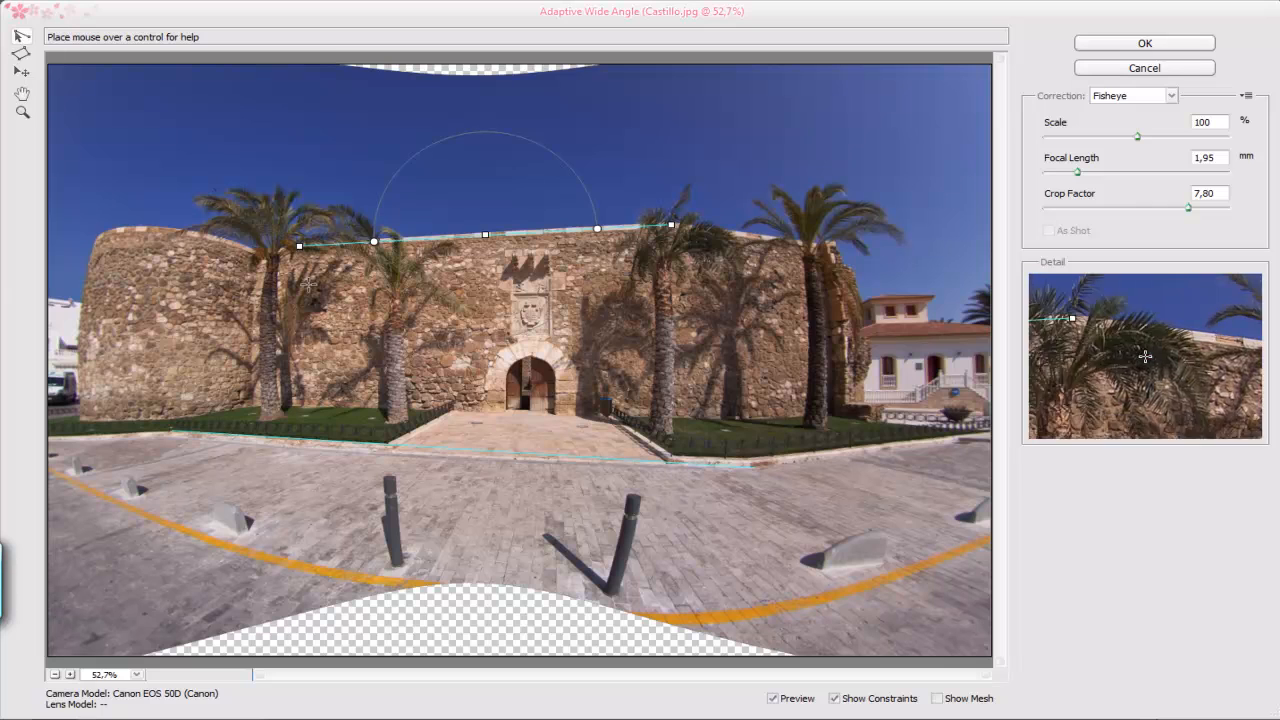
Draw constraint lines along both visible stretches of the yellow road line in the foreground.
{"action": "left_click", "coordinate": [194, 533]}
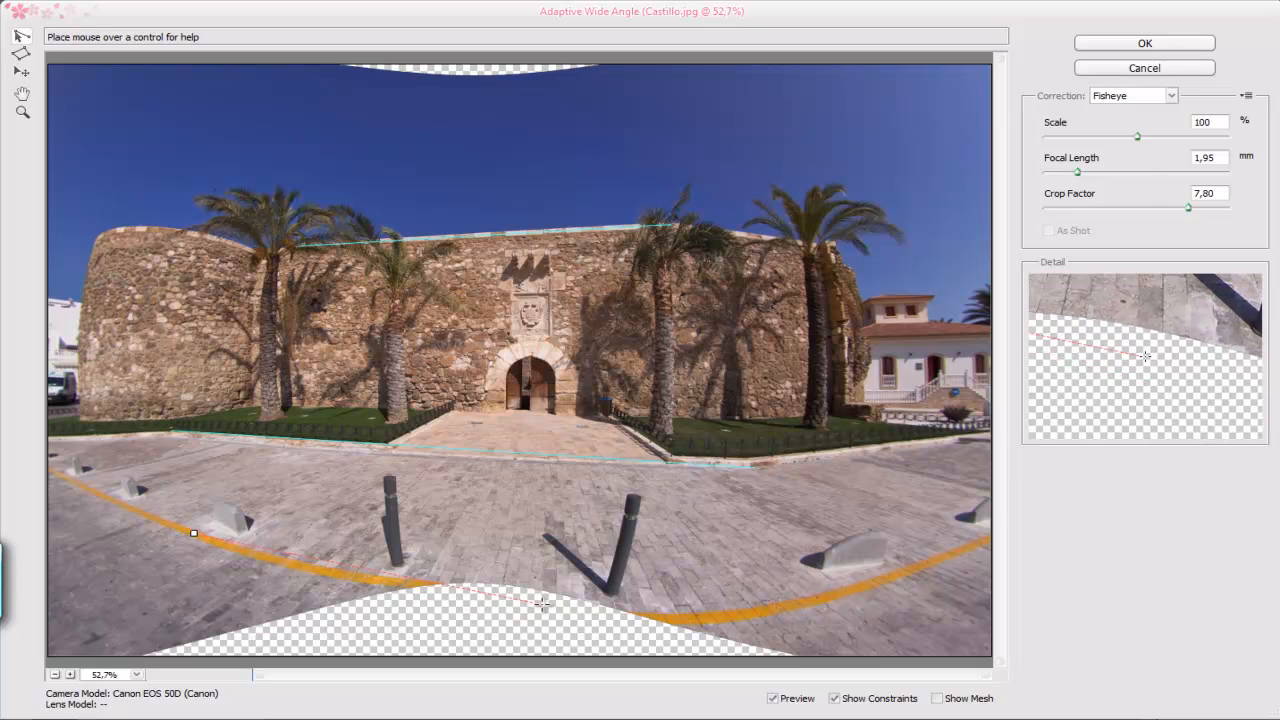
{"action": "left_click", "coordinate": [392, 584]}
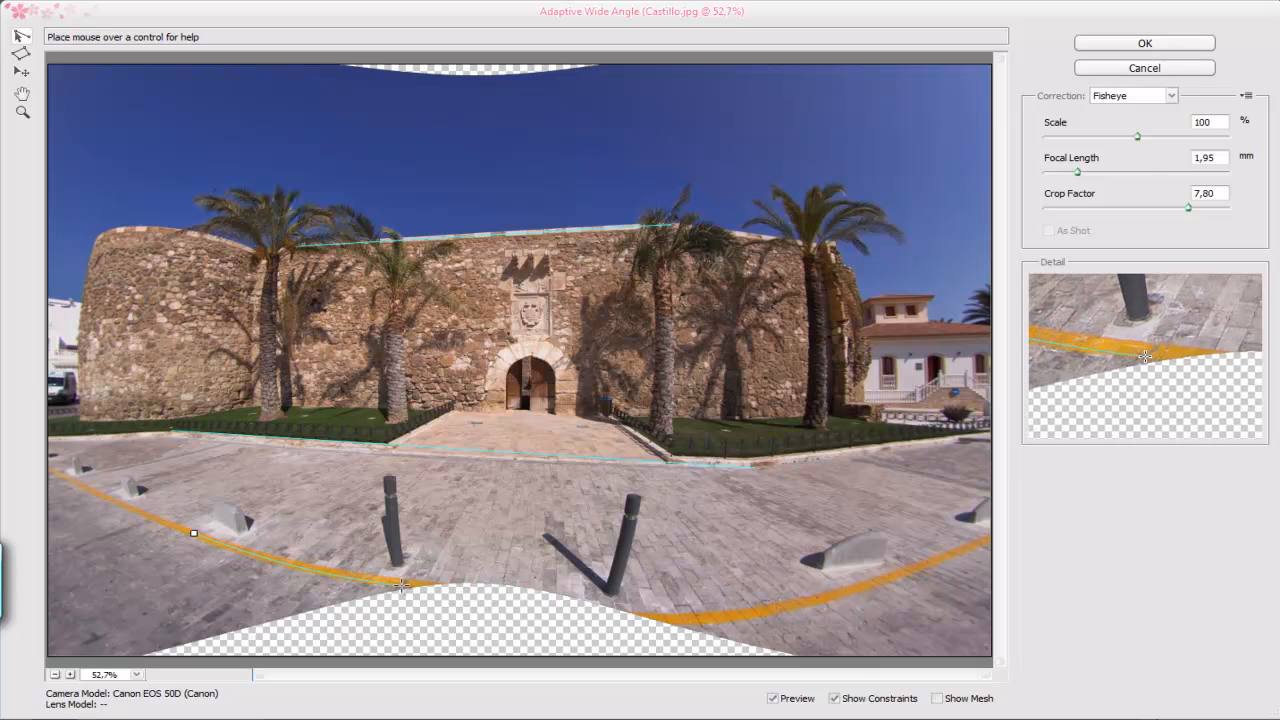
{"action": "left_click", "coordinate": [679, 614]}
{"action": "left_click", "coordinate": [865, 579]}
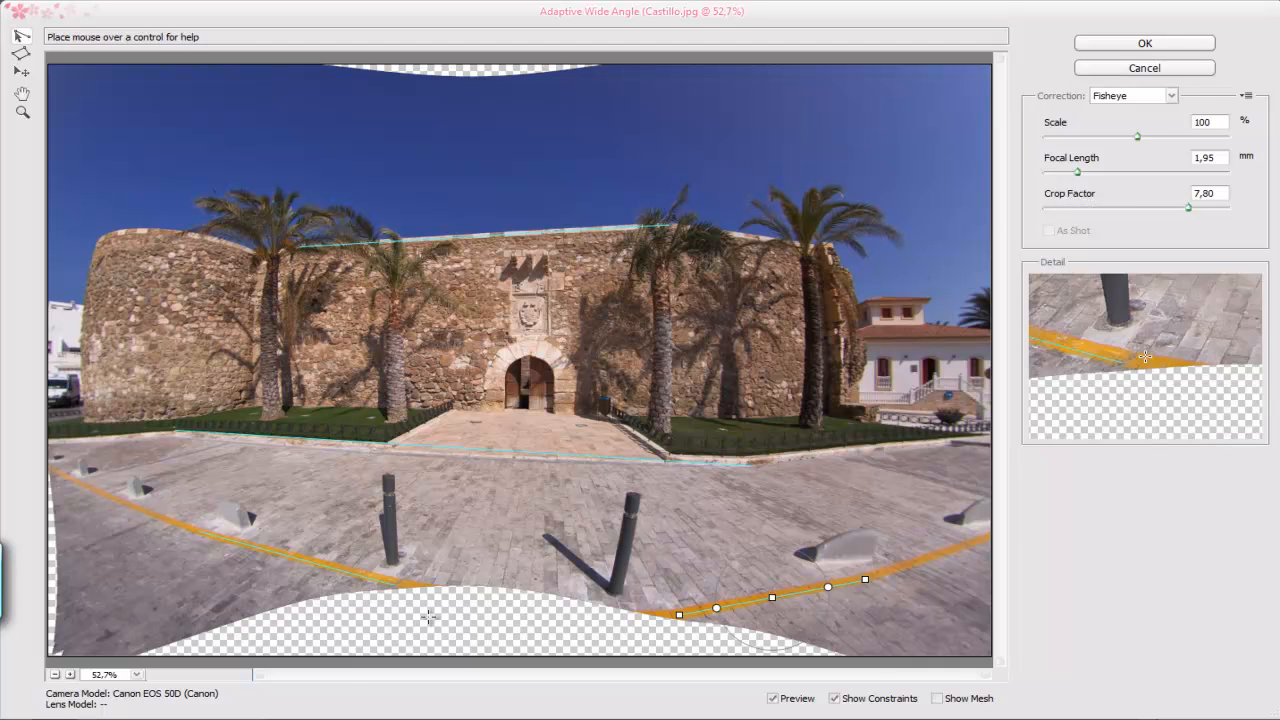
Apply the Adaptive Wide Angle correction and compare it with the original by undoing and redoing it.
{"action": "left_click", "coordinate": [1107, 45]}
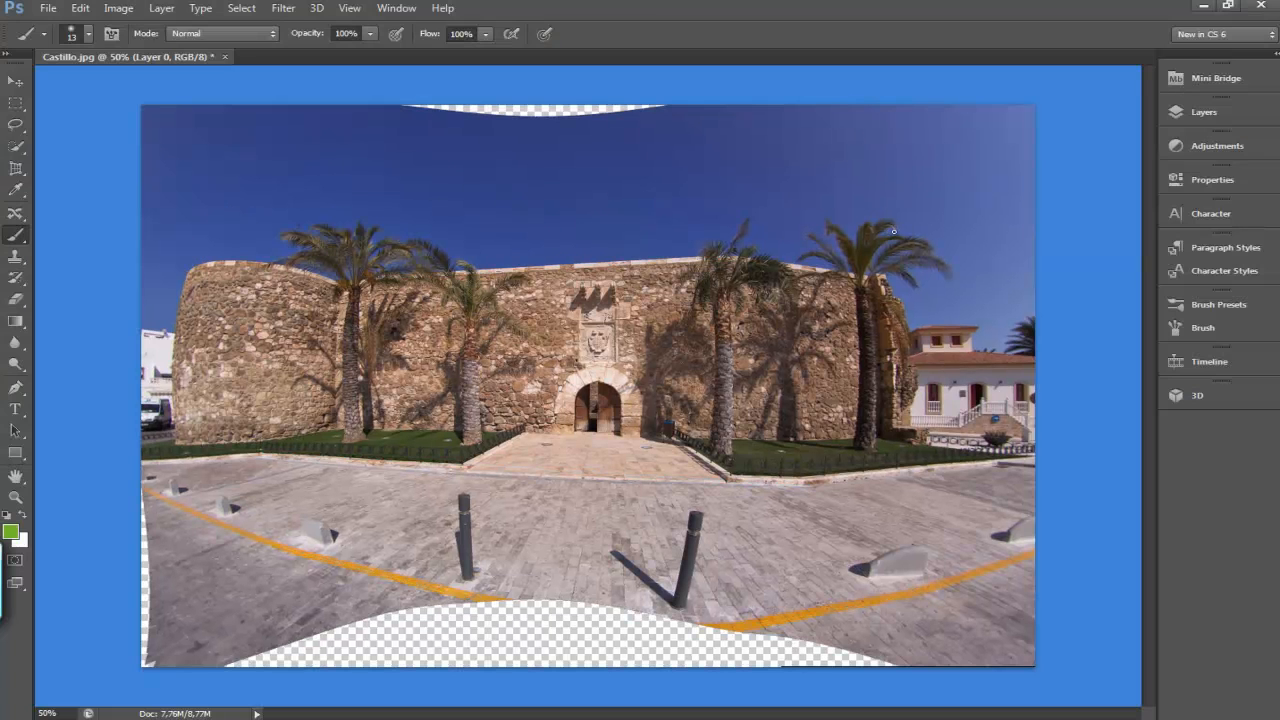
{"action": "key", "text": "ctrl+z"}
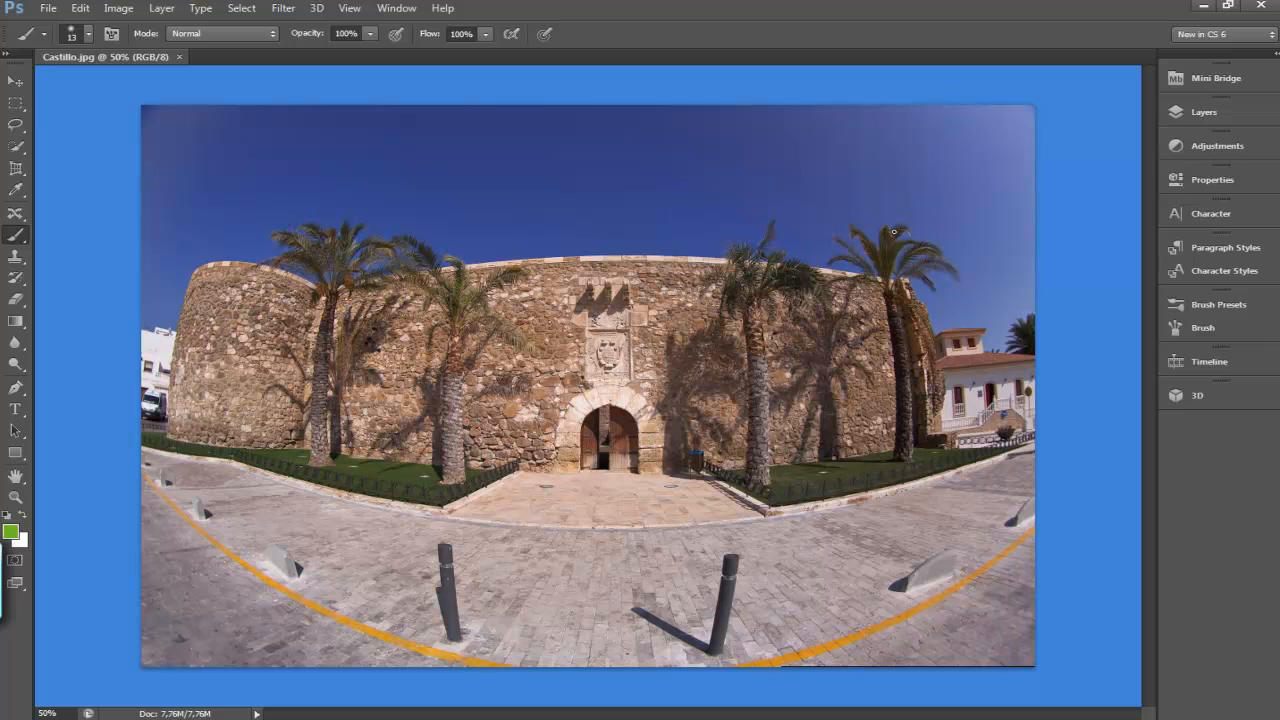
{"action": "key", "text": "ctrl+z"}
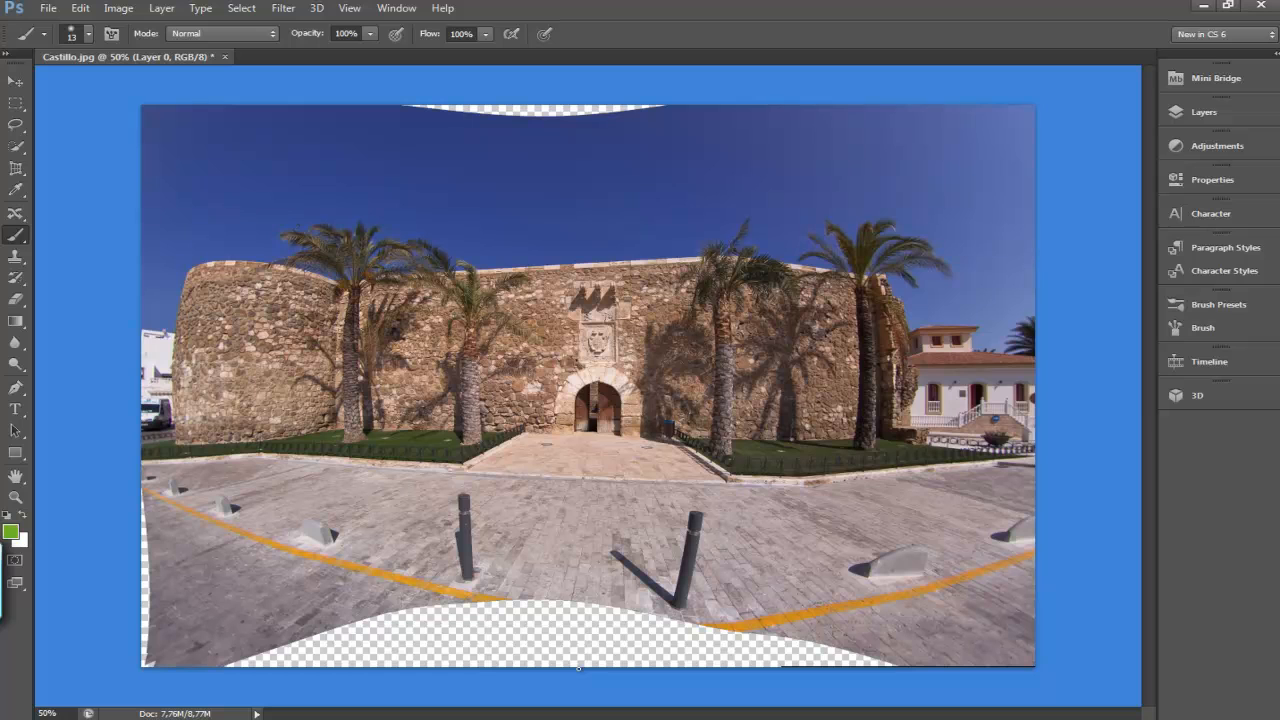
Crop the castle photo with the Crop Tool to remove the transparent areas around its edges.
{"action": "left_click", "coordinate": [15, 168]}
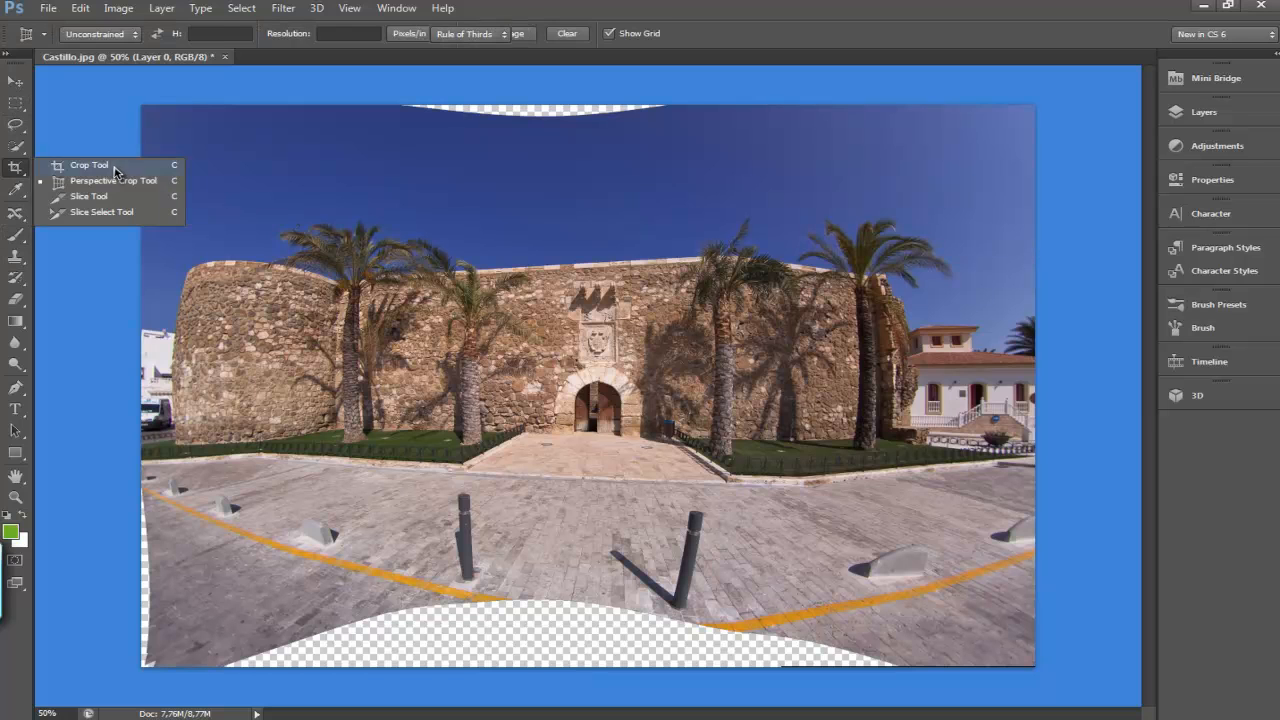
{"action": "left_click", "coordinate": [163, 163]}
{"action": "left_click_drag", "start_coordinate": [143, 108], "coordinate": [143, 140]}
{"action": "left_click_drag", "start_coordinate": [390, 323], "coordinate": [390, 323]}
{"action": "double_click", "coordinate": [386, 322]}
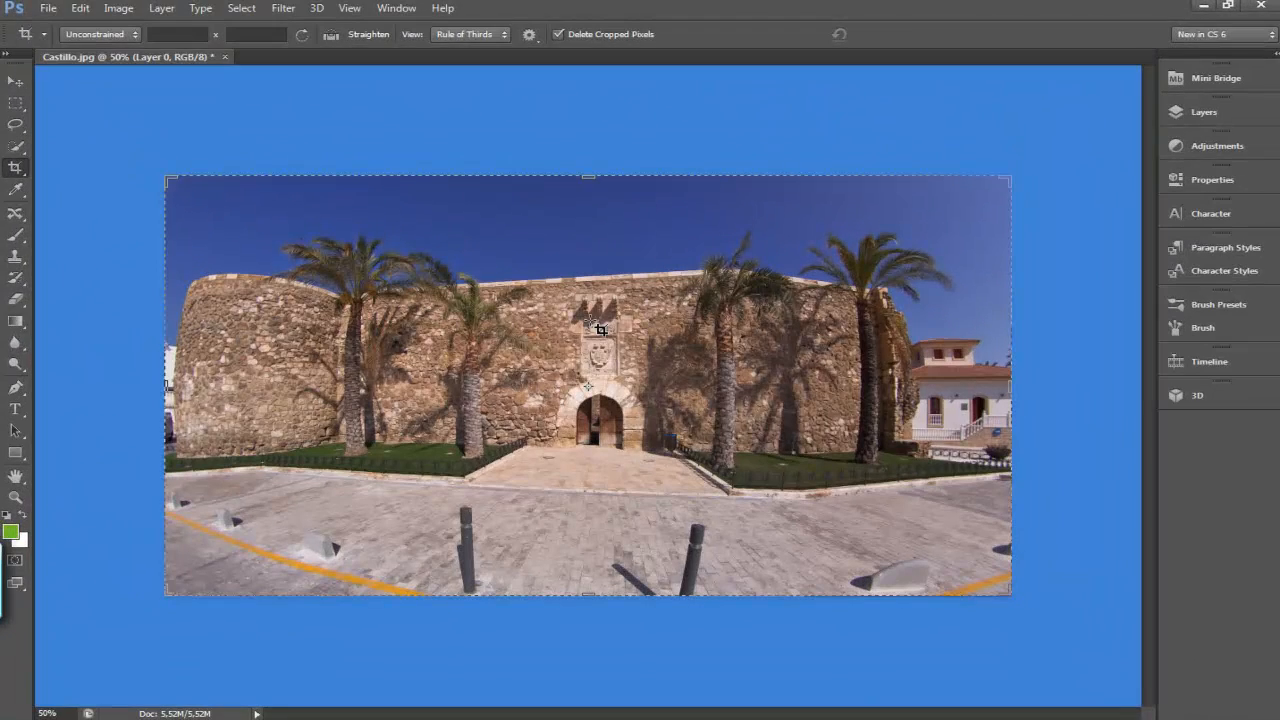
Close Castillo.jpg and open Muss.jpg.
{"action": "left_click", "coordinate": [226, 59]}
{"action": "left_click", "coordinate": [646, 290]}
{"action": "left_click", "coordinate": [48, 8]}
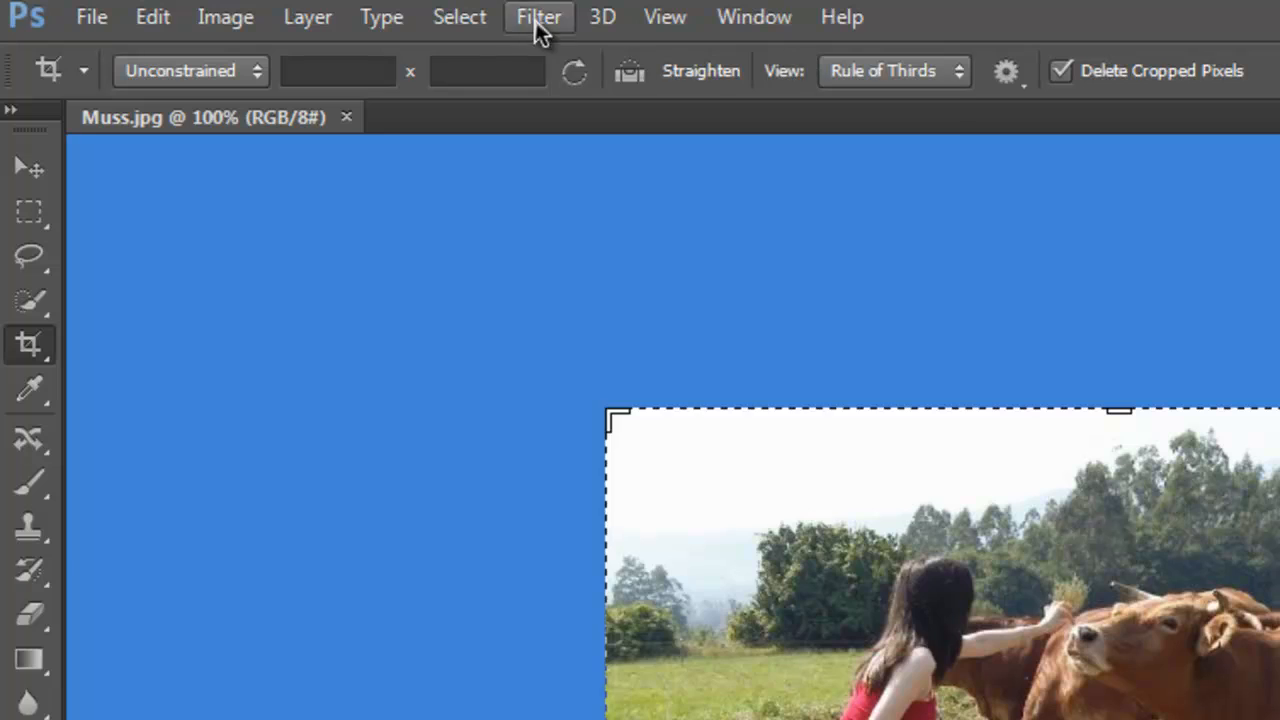
Start Field Blur on Muss.jpg, move its pin to the woman's head and set the blur to 9 px.
{"action": "left_click", "coordinate": [538, 20]}
{"action": "mouse_move", "coordinate": [572, 346]}
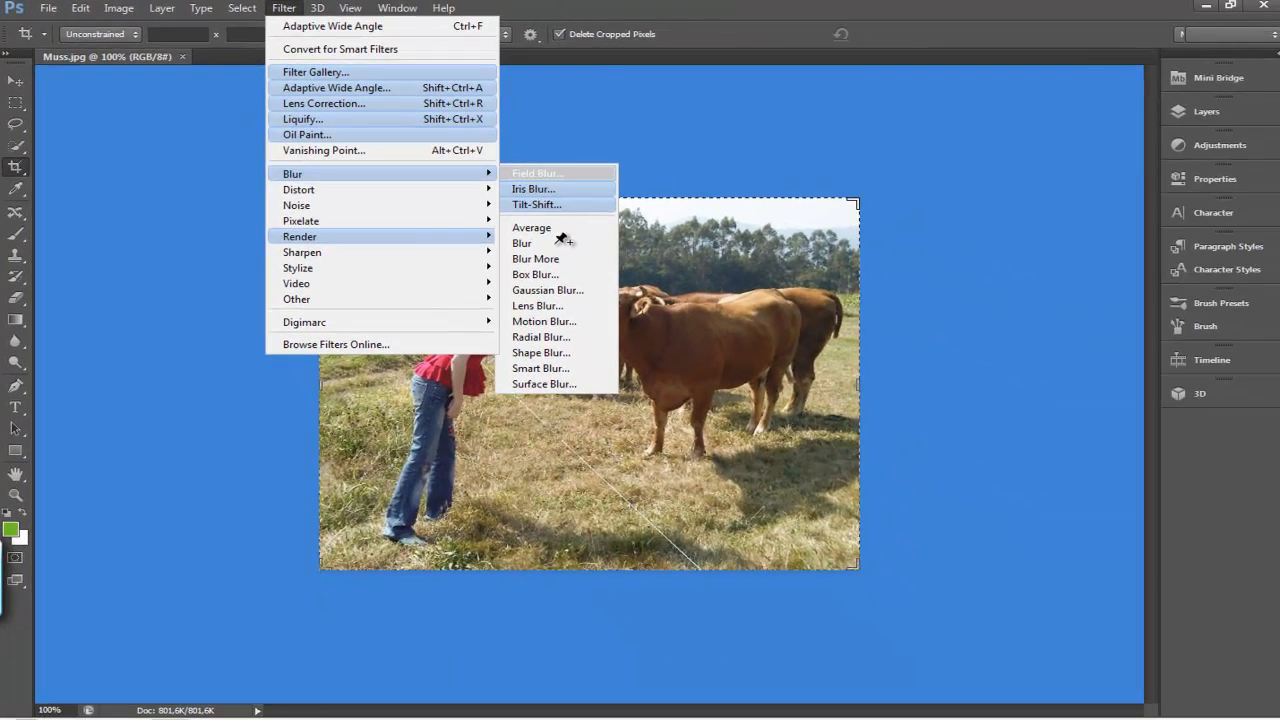
{"action": "left_click", "coordinate": [1015, 390]}
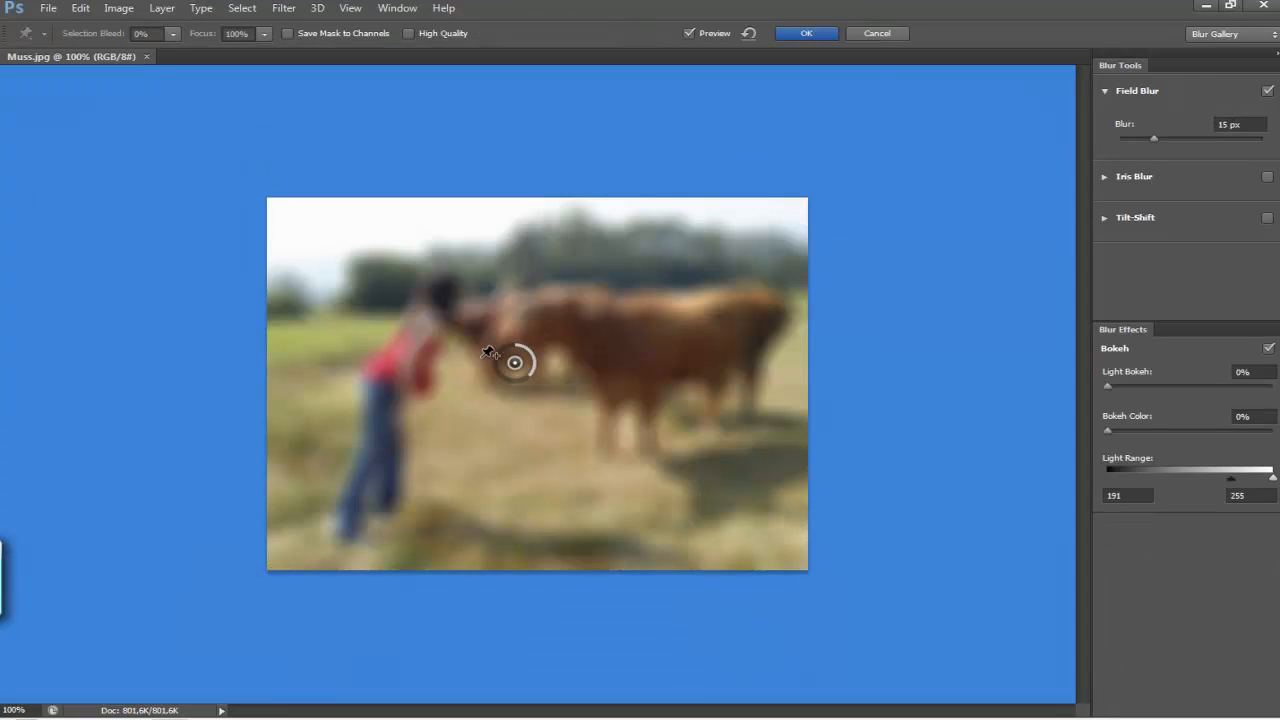
{"action": "left_click_drag", "start_coordinate": [515, 364], "coordinate": [441, 350]}
{"action": "mouse_move", "coordinate": [454, 333]}
{"action": "left_mouse_down"}
{"action": "mouse_move", "coordinate": [456, 305]}
{"action": "mouse_move", "coordinate": [459, 318]}
{"action": "left_mouse_up"}
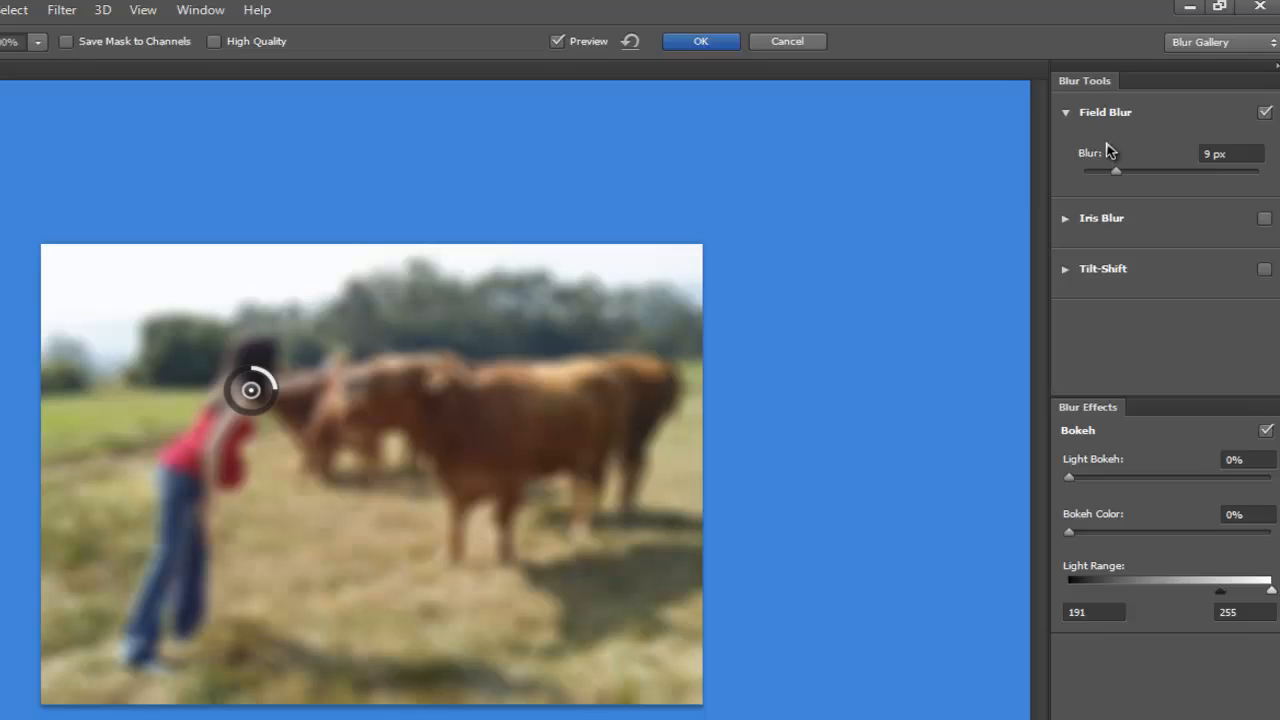
Add an Iris Blur of 8 px over the cows and adjust the roundness of its ellipse.
{"action": "left_click", "coordinate": [1010, 329]}
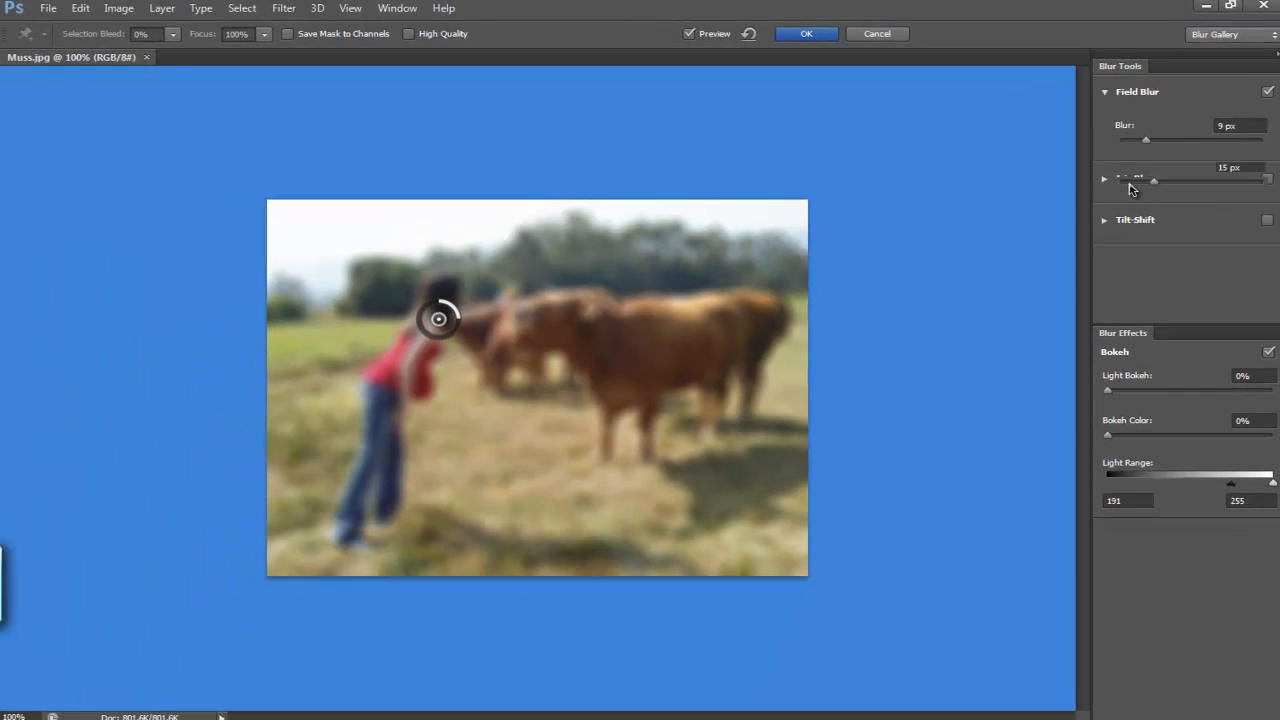
{"action": "left_click_drag", "start_coordinate": [562, 390], "coordinate": [537, 368]}
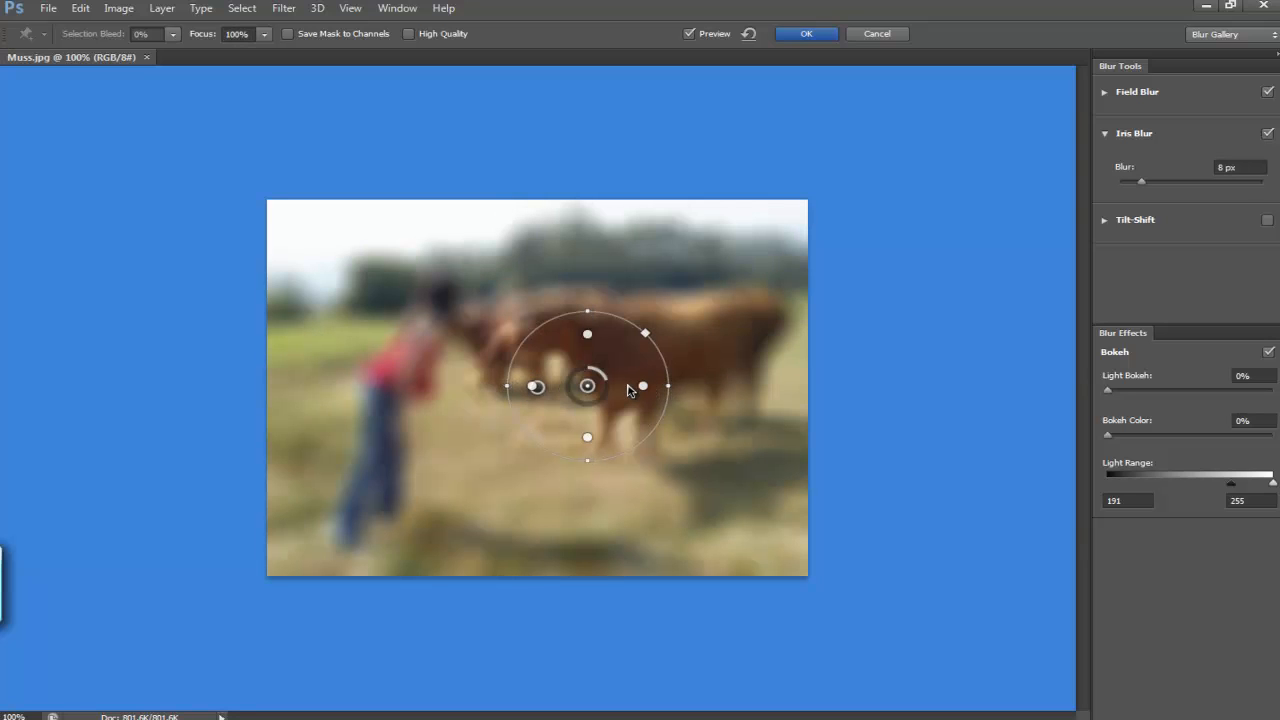
{"action": "mouse_move", "coordinate": [648, 334]}
{"action": "left_mouse_down"}
{"action": "mouse_move", "coordinate": [664, 322]}
{"action": "mouse_move", "coordinate": [634, 344]}
{"action": "mouse_move", "coordinate": [641, 336]}
{"action": "left_mouse_up"}
Add a Tilt-Shift blur of 1 px and tilt its focus band diagonally across the woman and the cows.
{"action": "left_click", "coordinate": [1121, 221]}
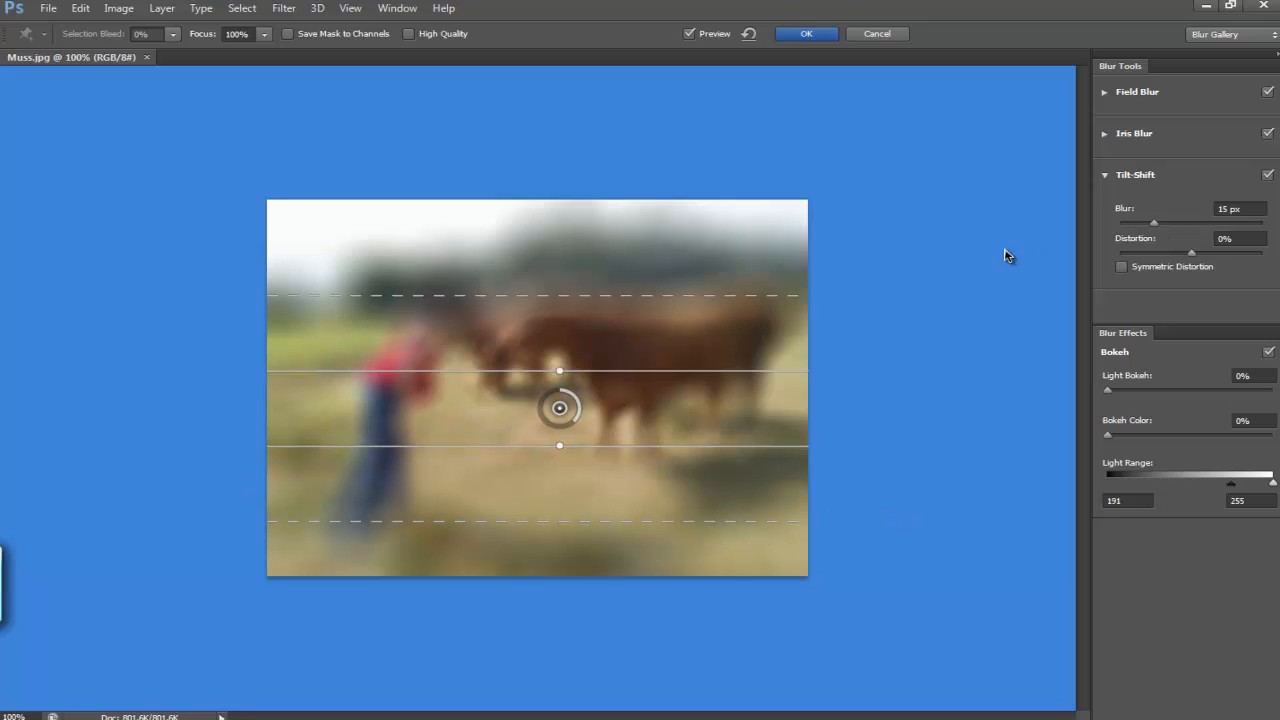
{"action": "left_click_drag", "start_coordinate": [1153, 222], "coordinate": [1123, 222]}
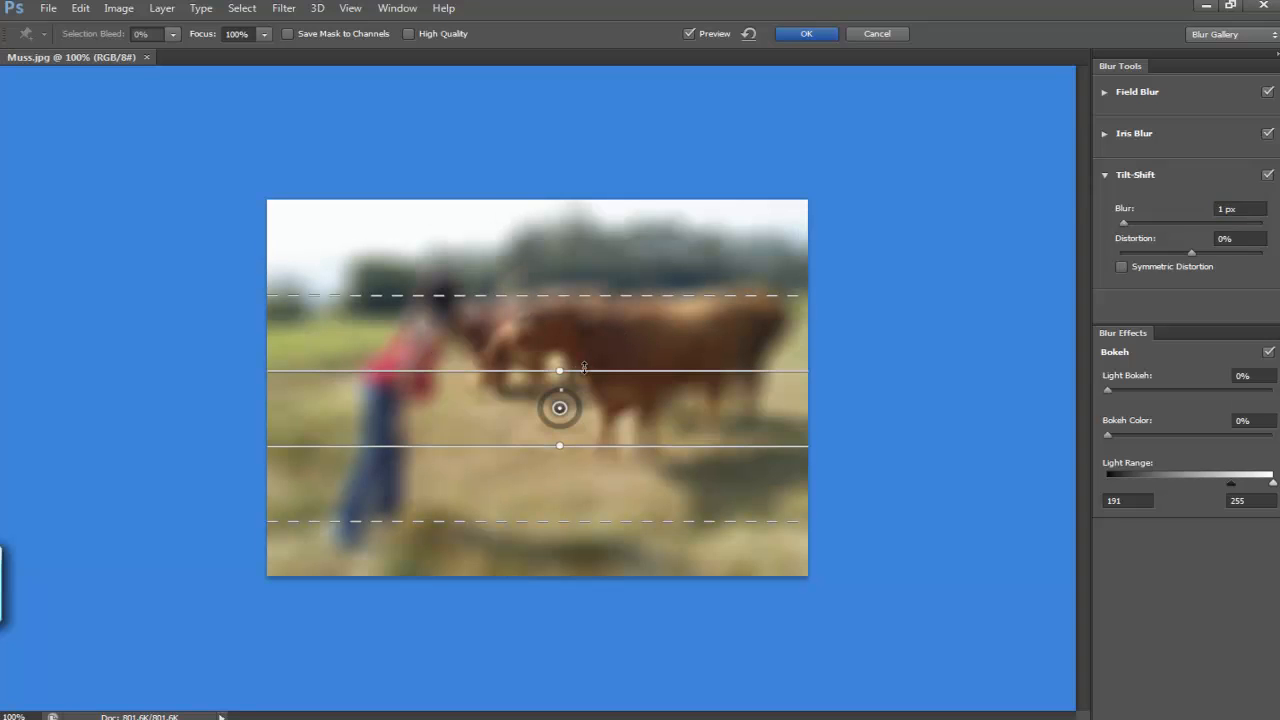
{"action": "left_click_drag", "start_coordinate": [560, 409], "coordinate": [544, 337]}
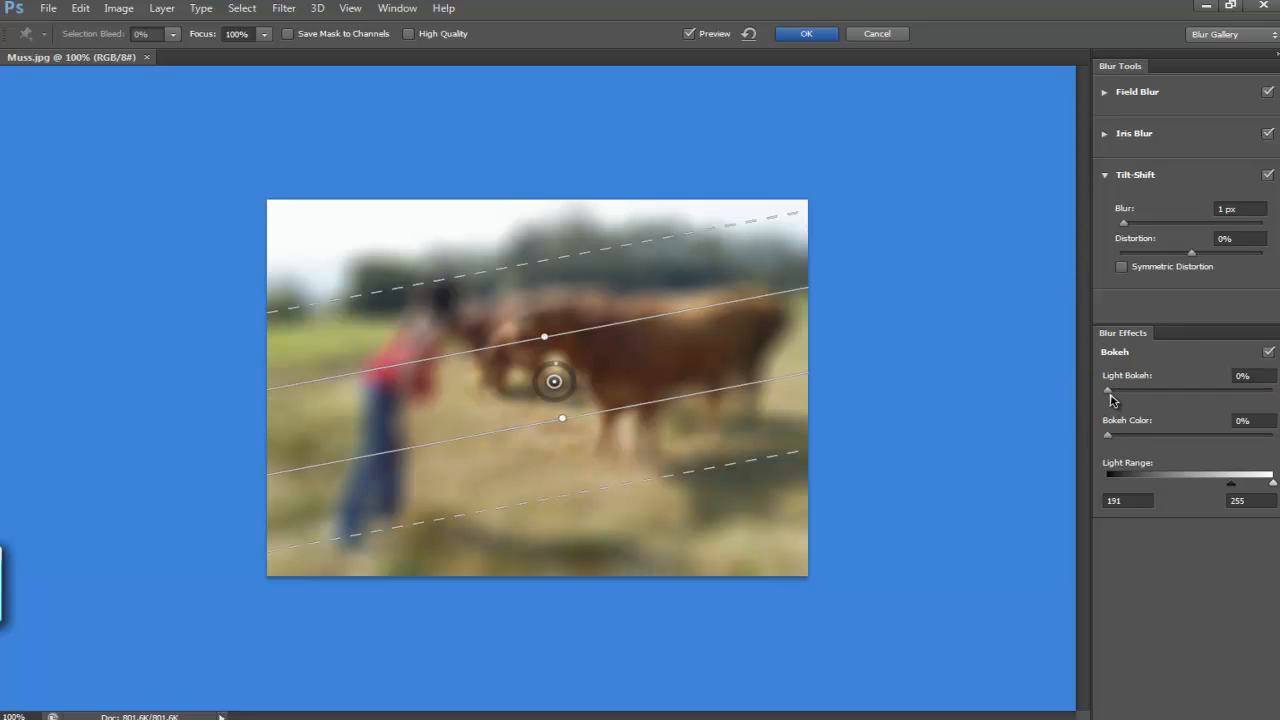
Try a slightly higher Light Bokeh value and cancel all the Blur Gallery effects.
{"action": "left_click_drag", "start_coordinate": [1107, 396], "coordinate": [1119, 395]}
{"action": "left_click", "coordinate": [876, 34]}
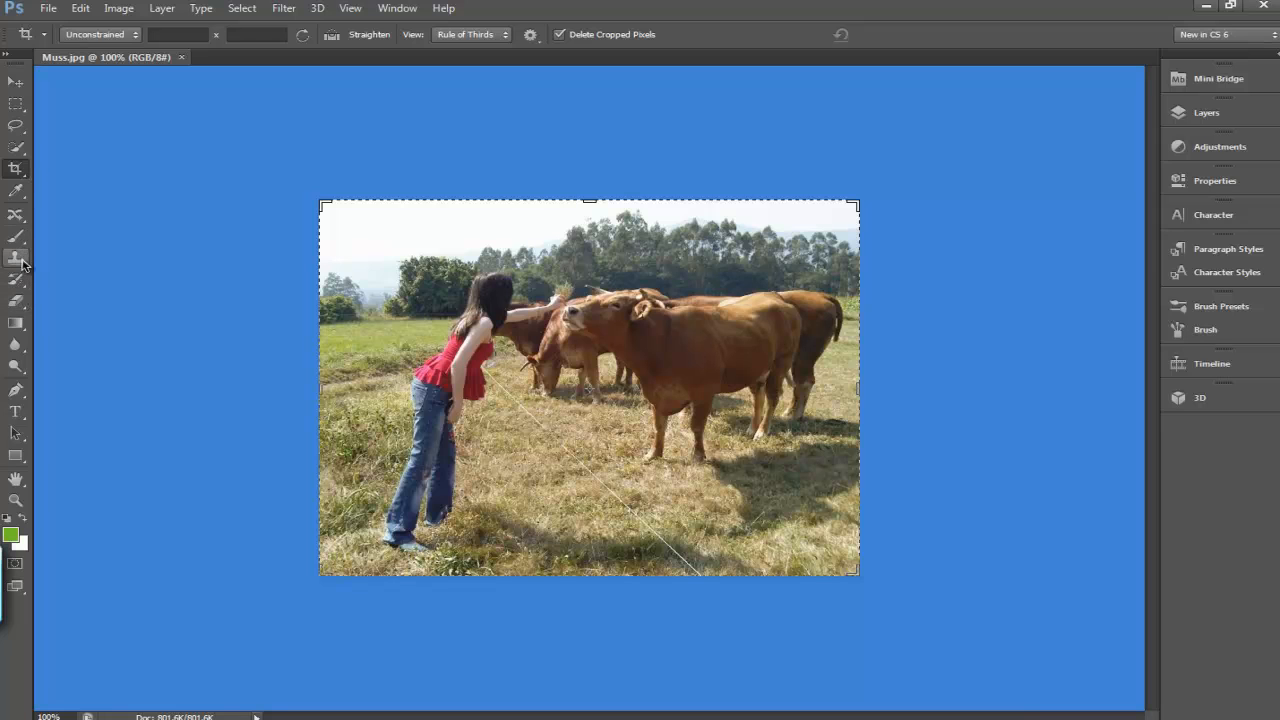
Add a first name as text in 72 pt Gill Sans Ultra Bold on the grass below the cows.
{"action": "left_click", "coordinate": [25, 326]}
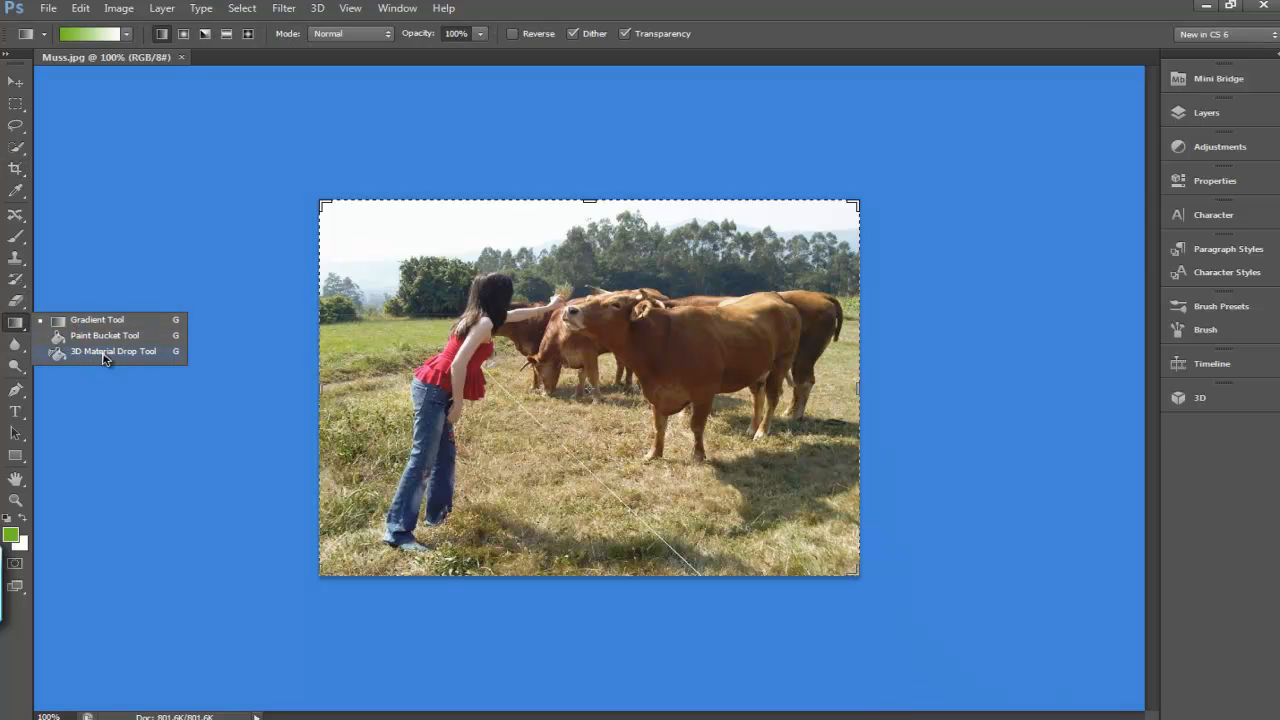
{"action": "left_click", "coordinate": [15, 411]}
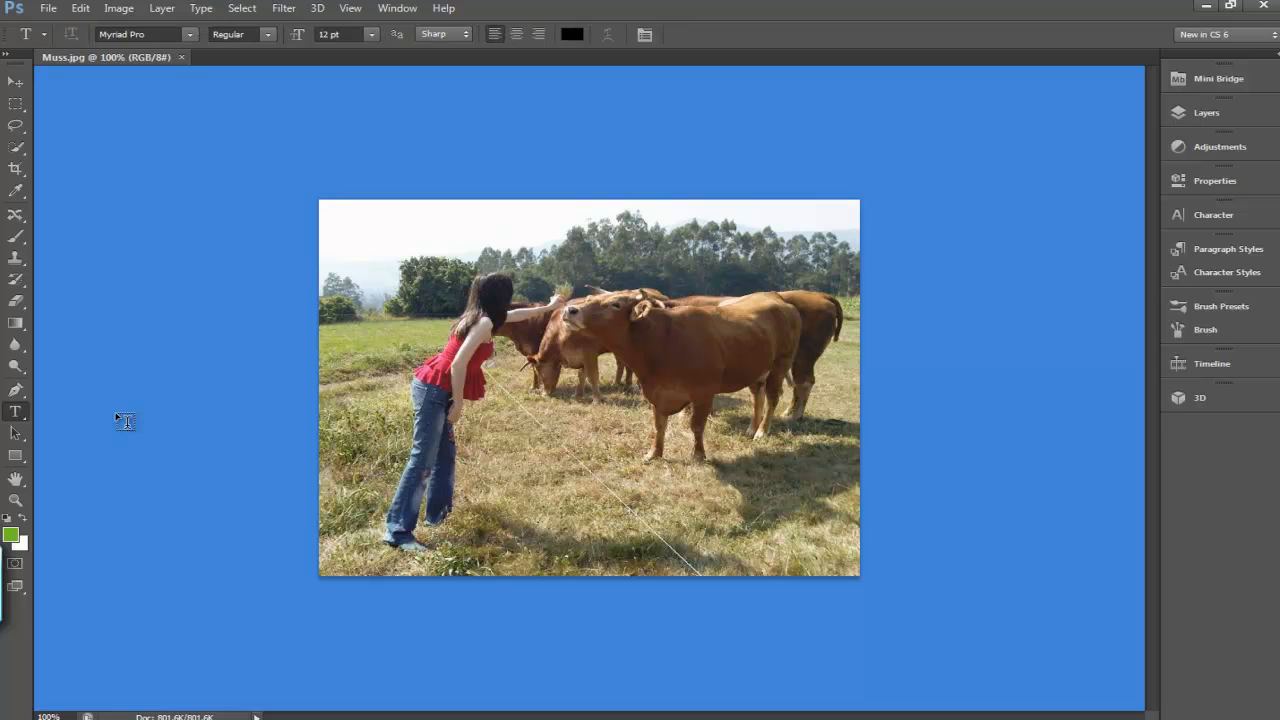
{"action": "left_click_drag", "start_coordinate": [569, 470], "coordinate": [824, 552]}
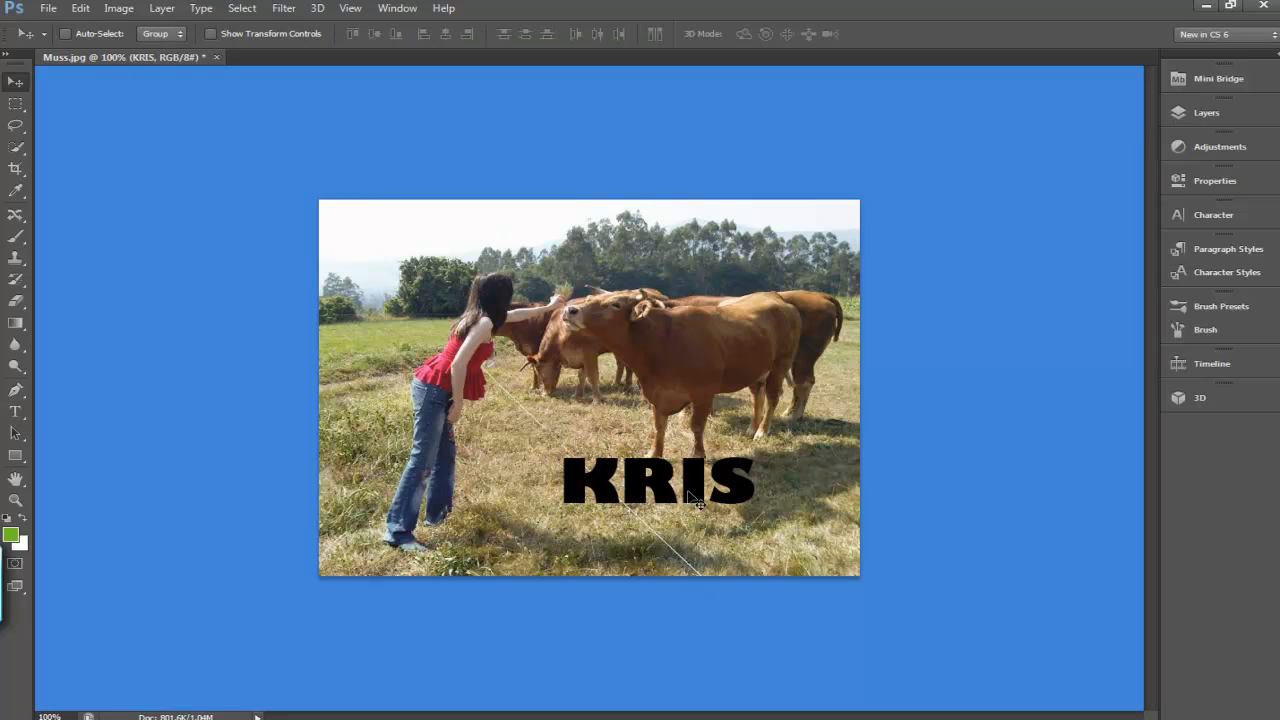
Recolour the whole text on the grass from black to the green swatch colour.
{"action": "left_click", "coordinate": [15, 411]}
{"action": "left_click", "coordinate": [665, 484]}
{"action": "double_click", "coordinate": [665, 484]}
{"action": "left_click", "coordinate": [24, 519]}
{"action": "left_click", "coordinate": [758, 488]}
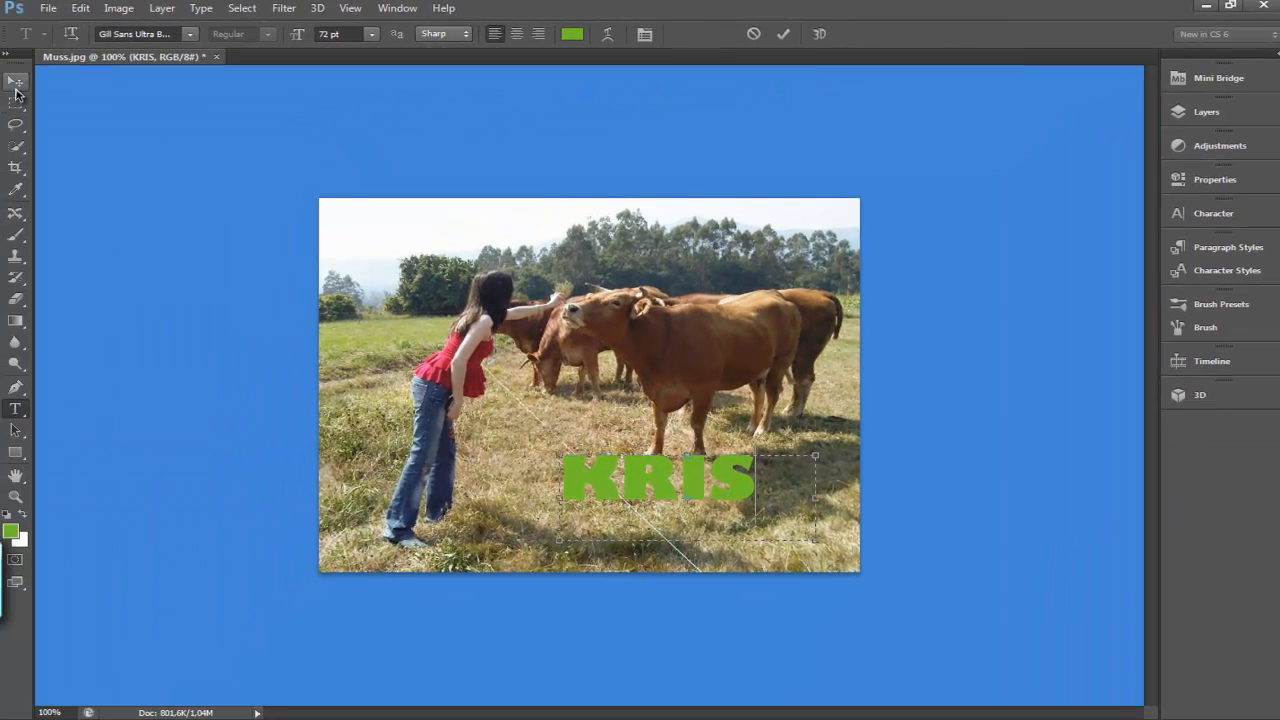
Move the green text closer to the photo's lower-right corner and convert it to a 3D layer in the 3D workspace.
{"action": "left_click", "coordinate": [15, 84]}
{"action": "left_click_drag", "start_coordinate": [634, 483], "coordinate": [681, 514]}
{"action": "key", "text": "t"}
{"action": "left_click", "coordinate": [897, 36]}
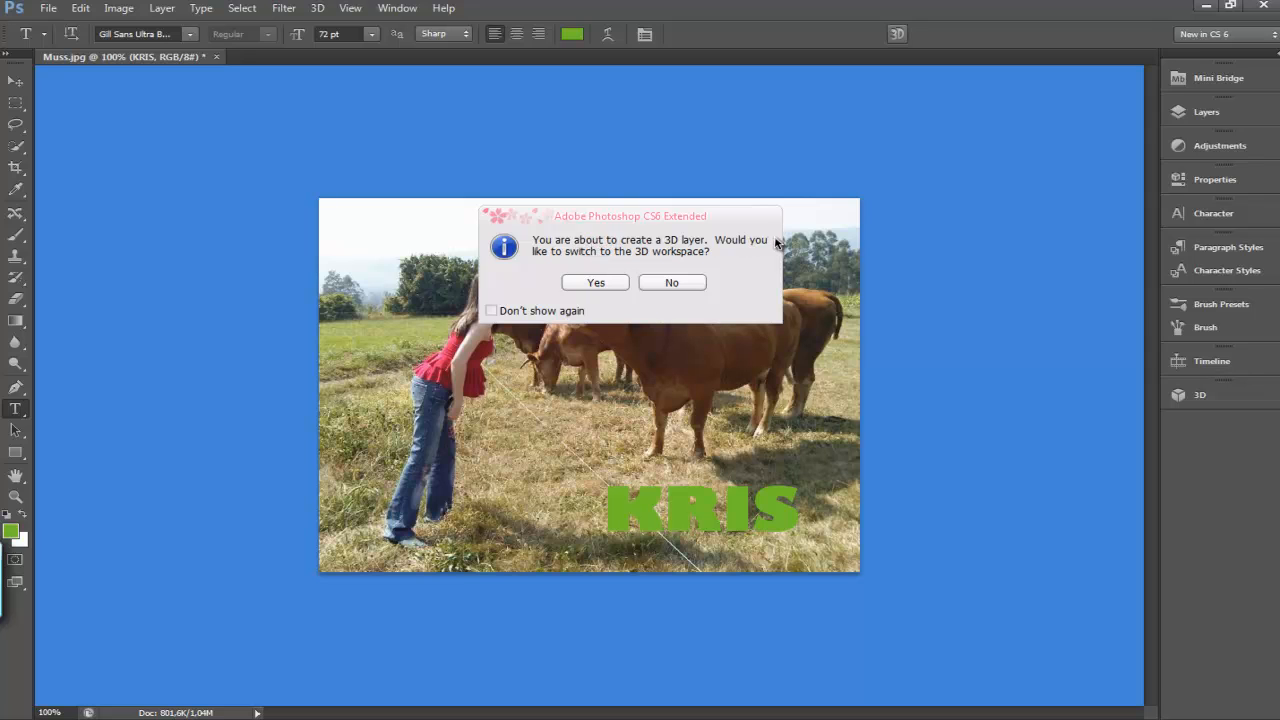
{"action": "left_click", "coordinate": [605, 283]}
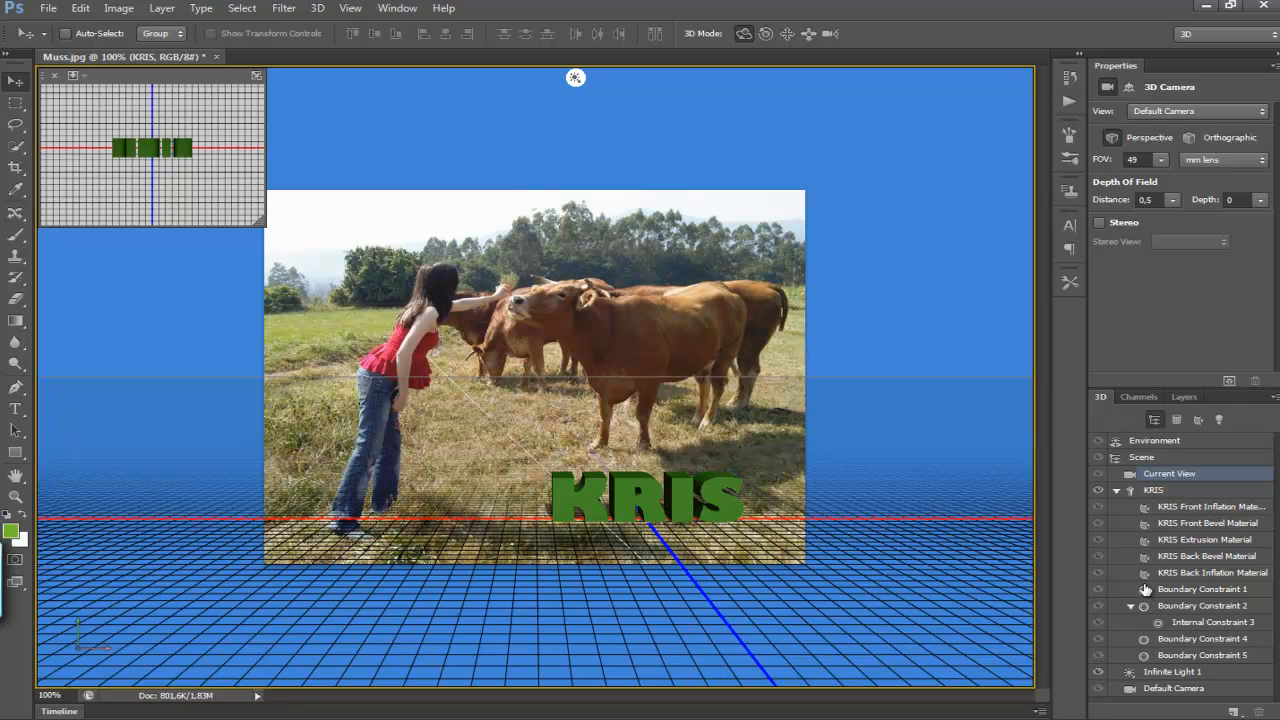
Rotate Infinite Light 1 to shine from the upper left and view the available new light types.
{"action": "left_click", "coordinate": [1162, 675]}
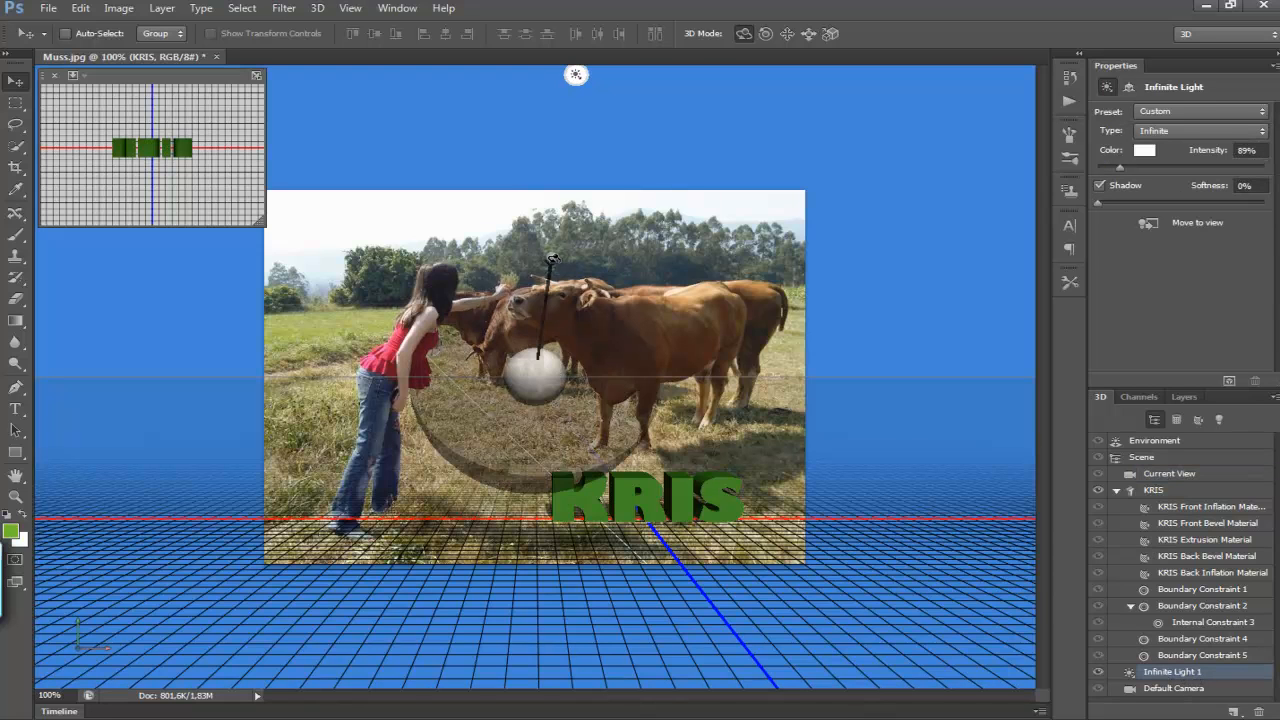
{"action": "mouse_move", "coordinate": [561, 269]}
{"action": "left_mouse_down"}
{"action": "mouse_move", "coordinate": [430, 255]}
{"action": "mouse_move", "coordinate": [269, 205]}
{"action": "mouse_move", "coordinate": [271, 178]}
{"action": "mouse_move", "coordinate": [323, 163]}
{"action": "mouse_move", "coordinate": [176, 339]}
{"action": "mouse_move", "coordinate": [50, 278]}
{"action": "mouse_move", "coordinate": [440, 250]}
{"action": "mouse_move", "coordinate": [595, 286]}
{"action": "mouse_move", "coordinate": [655, 278]}
{"action": "left_mouse_up"}
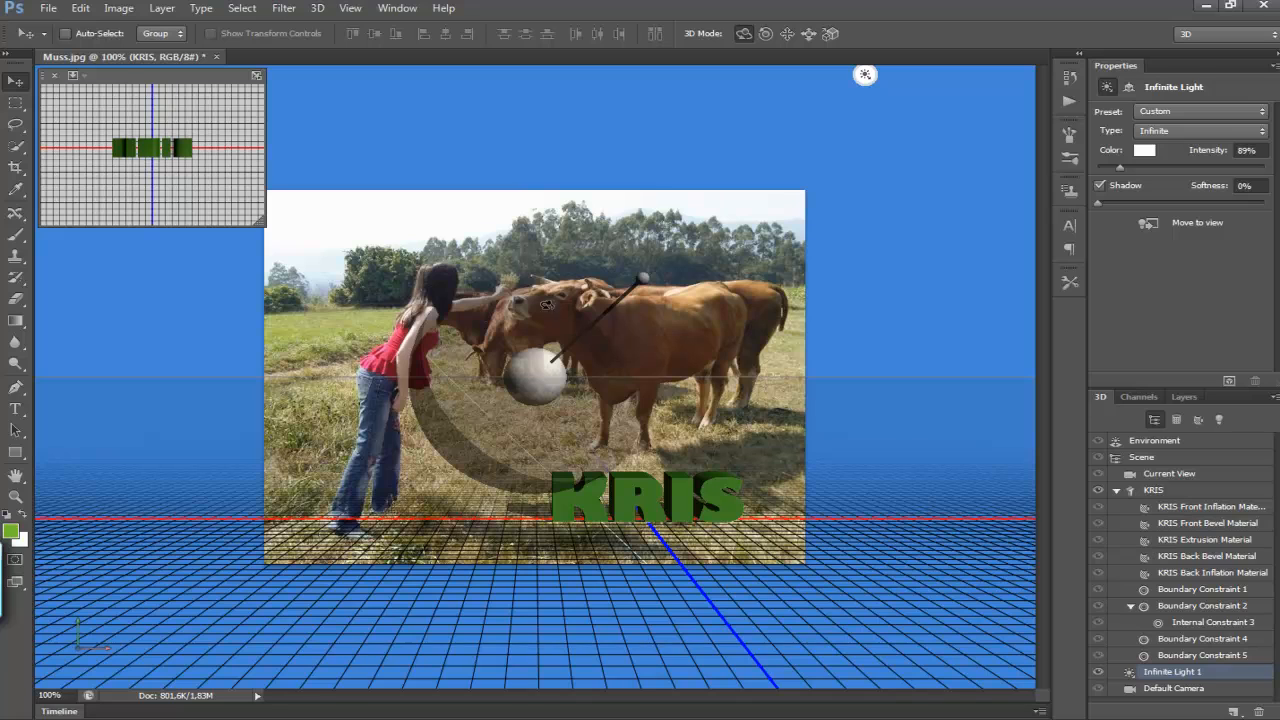
{"action": "left_click_drag", "start_coordinate": [648, 278], "coordinate": [406, 248]}
{"action": "mouse_move", "coordinate": [214, 147]}
{"action": "left_mouse_down"}
{"action": "mouse_move", "coordinate": [295, 107]}
{"action": "mouse_move", "coordinate": [200, 114]}
{"action": "mouse_move", "coordinate": [357, 205]}
{"action": "left_mouse_up"}
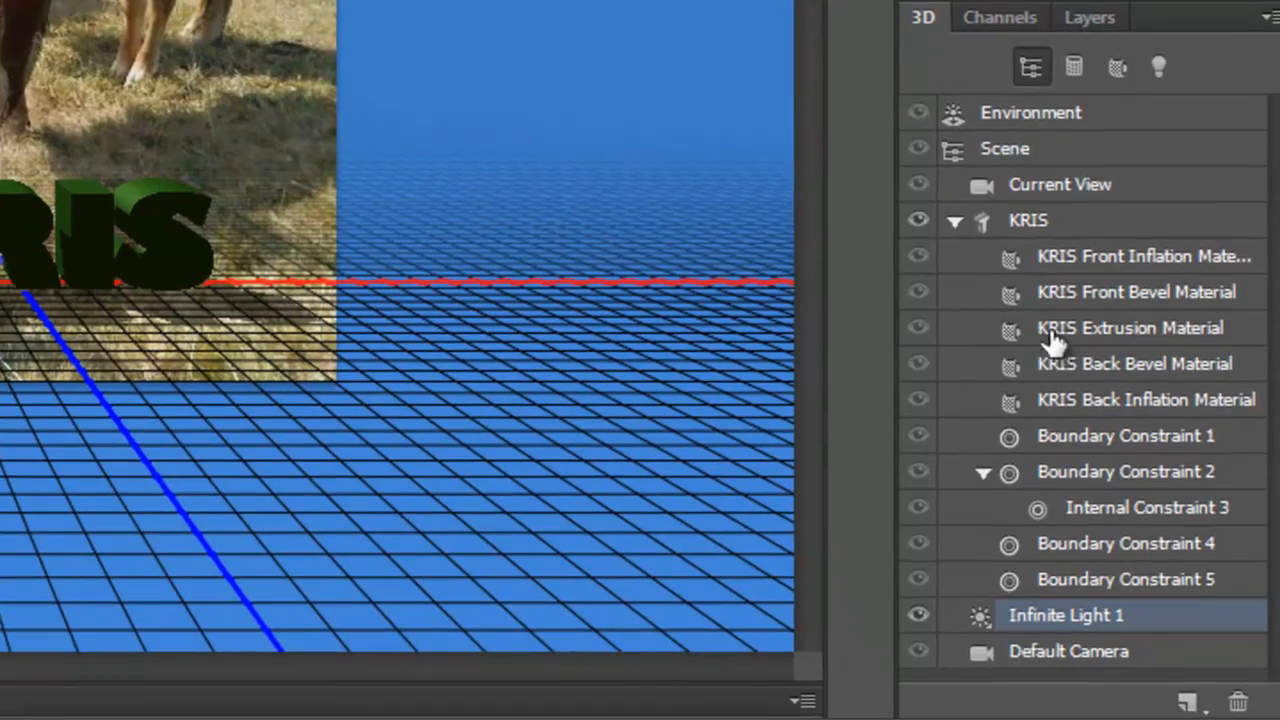
{"action": "left_click", "coordinate": [1185, 702]}
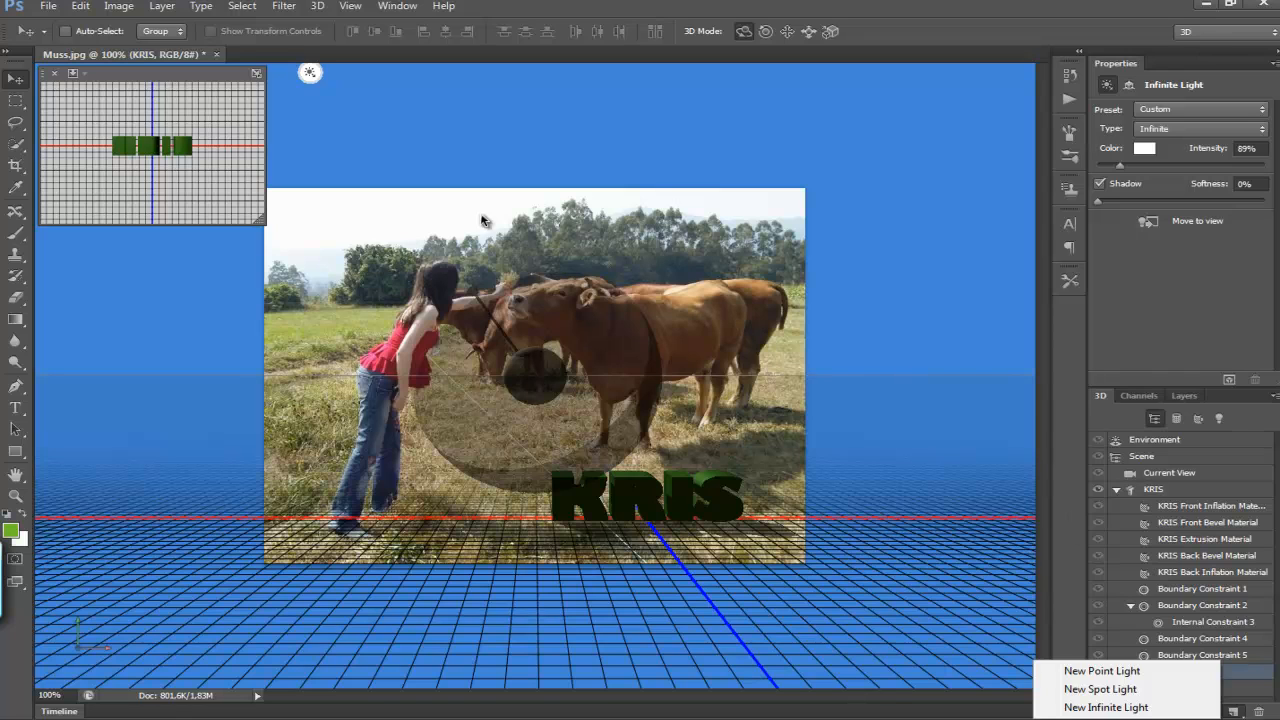
Open the raw photo Bici.X3F in Camera Raw to view its basic adjustments and cancel it.
{"action": "left_click", "coordinate": [51, 10]}
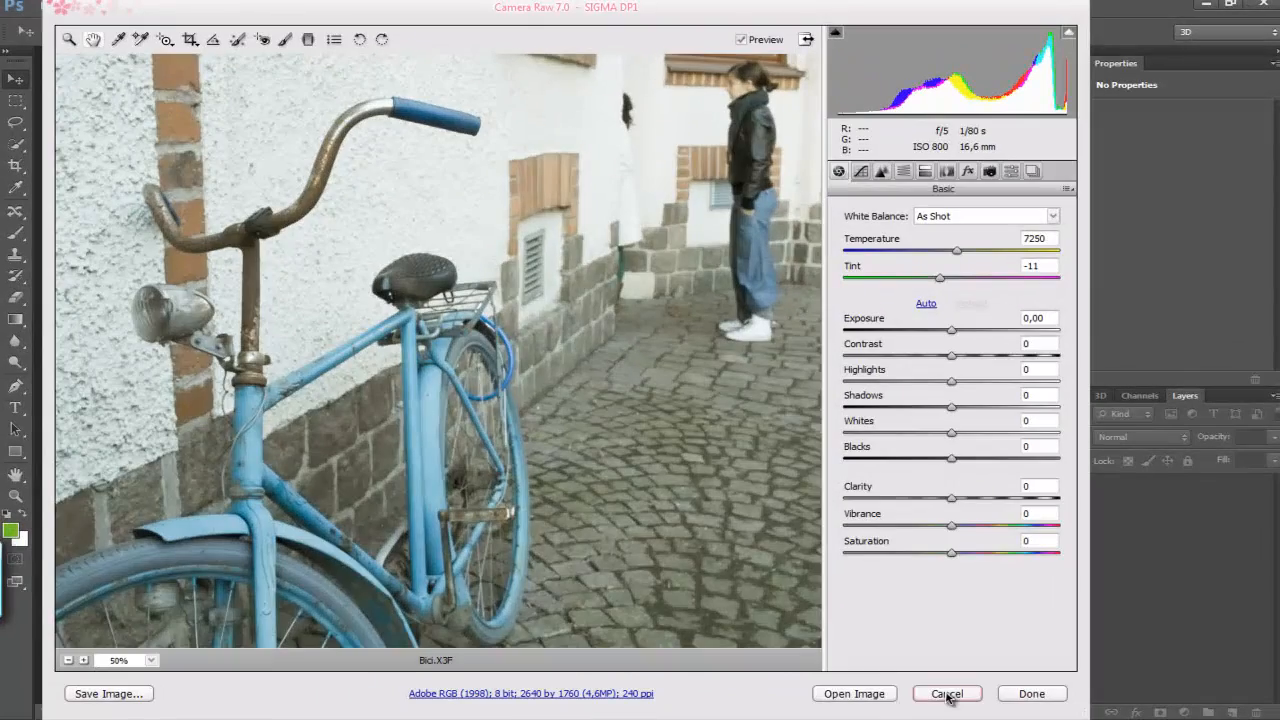
{"action": "left_click", "coordinate": [960, 694]}
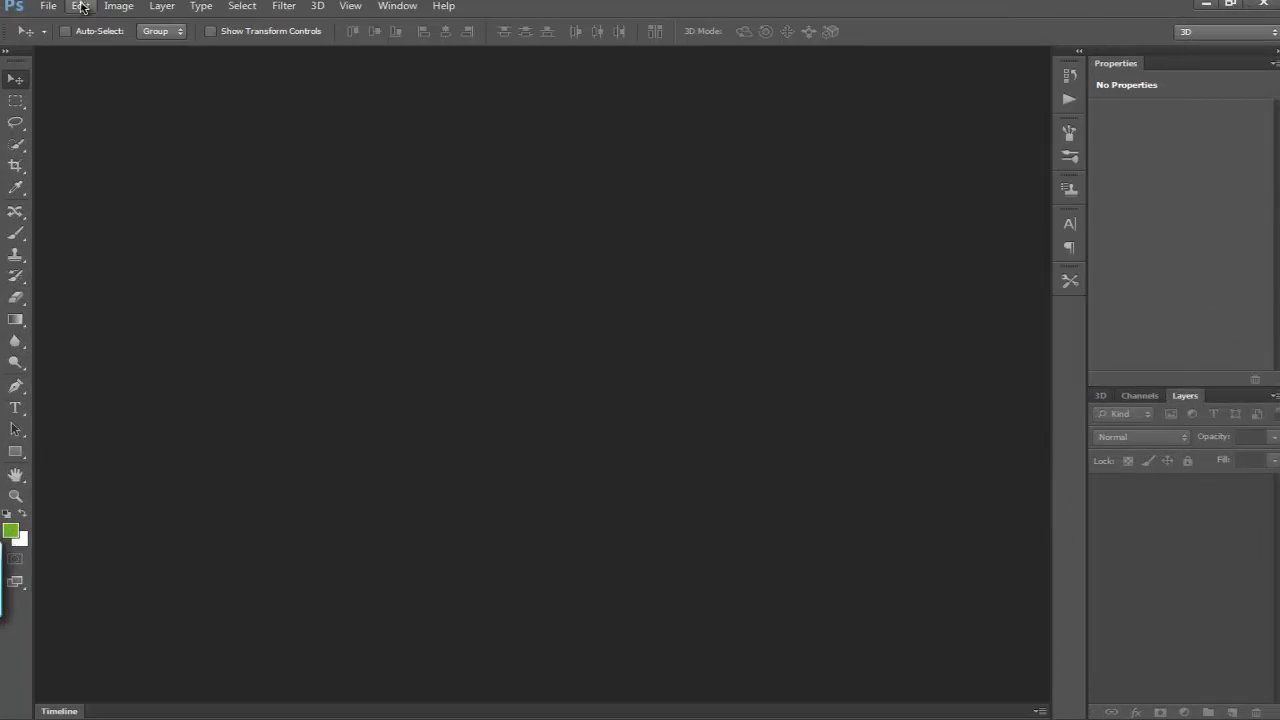
Open Darknight.psd, float its layer list over the image and go to the top of the layer stack.
{"action": "left_click", "coordinate": [48, 8]}
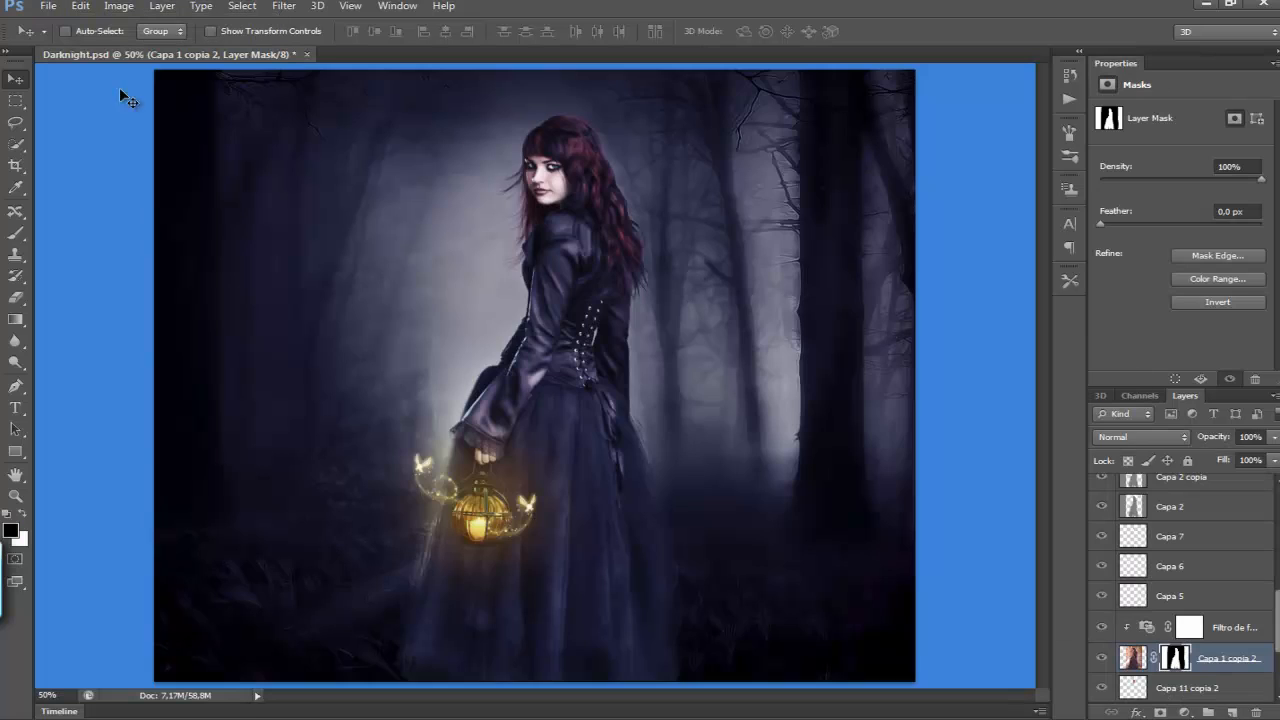
{"action": "left_click_drag", "start_coordinate": [1188, 400], "coordinate": [622, 136]}
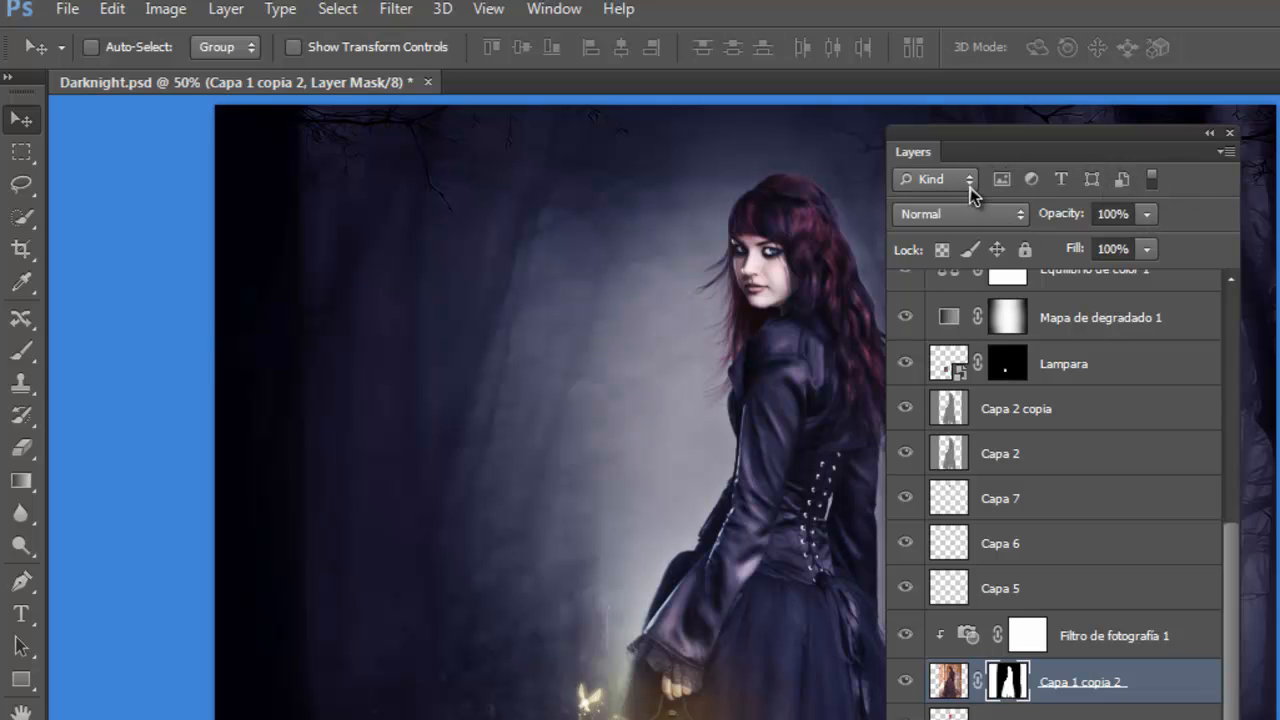
{"action": "left_click_drag", "start_coordinate": [1234, 580], "coordinate": [1238, 606]}
{"action": "left_click_drag", "start_coordinate": [1232, 640], "coordinate": [1230, 345]}
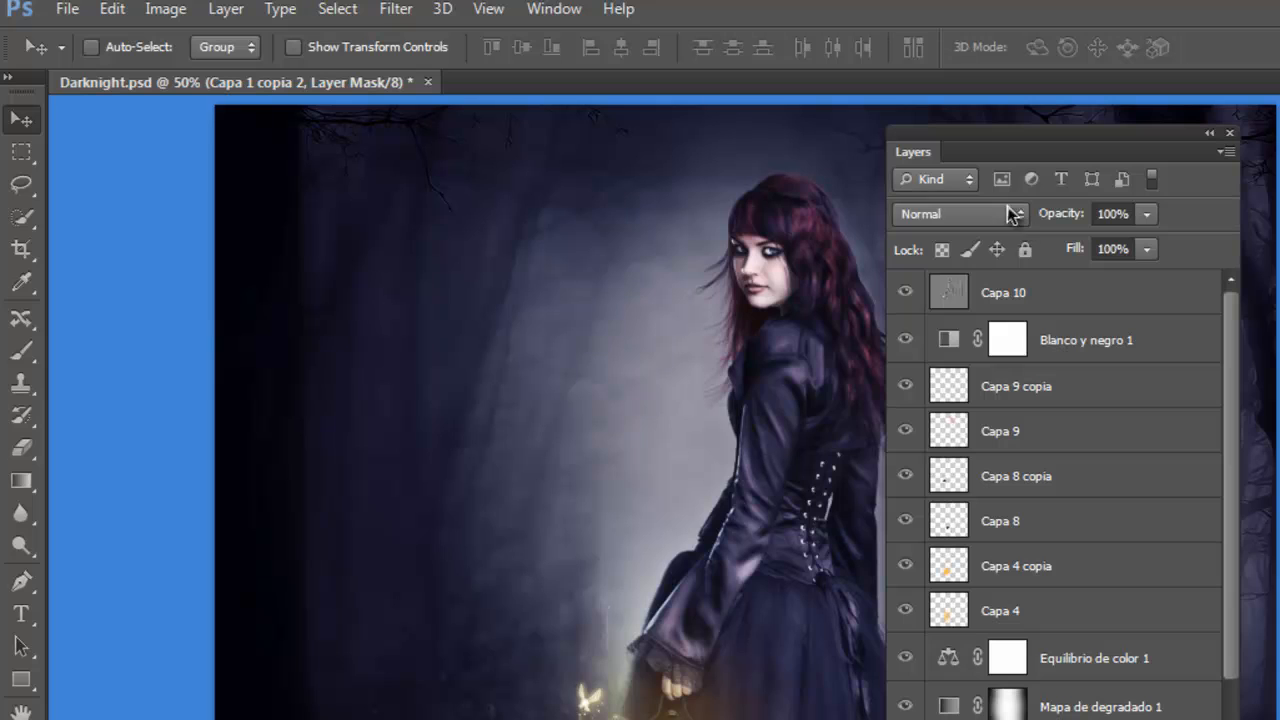
Filter the layers by blend mode, trying Normal, Overlay and the modes down to Hard Mix.
{"action": "left_click", "coordinate": [968, 183]}
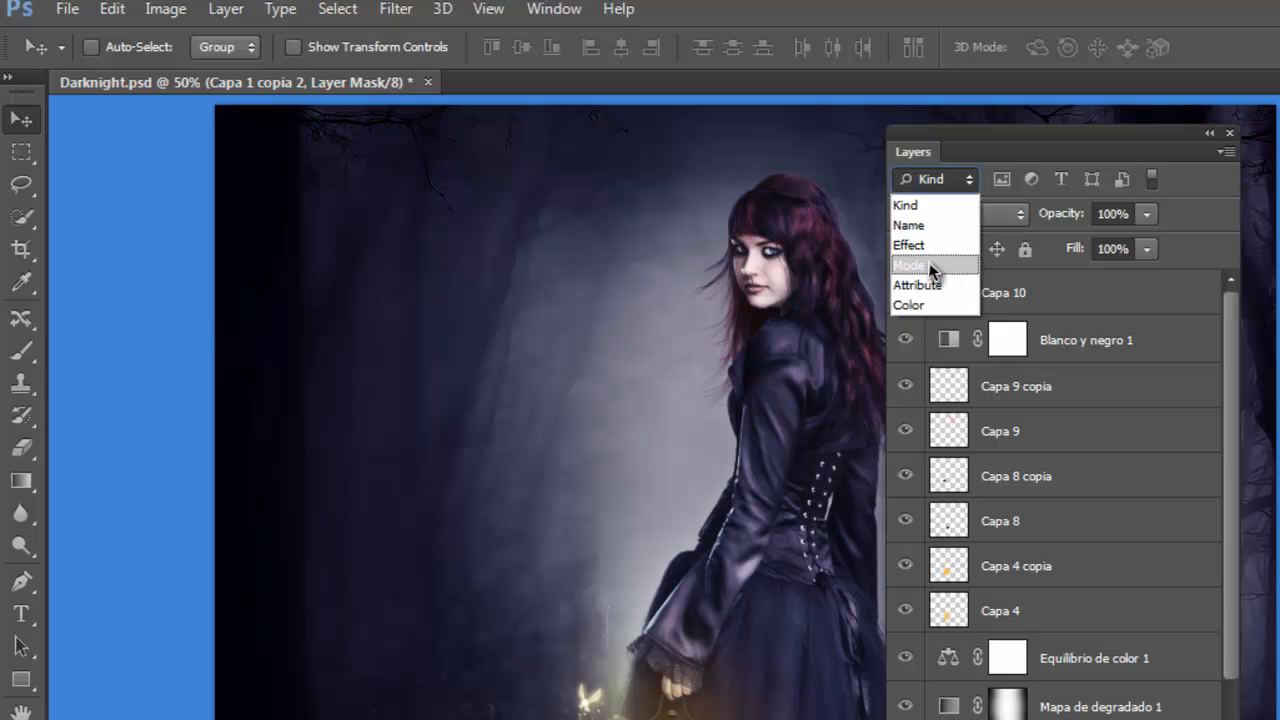
{"action": "left_click", "coordinate": [931, 266]}
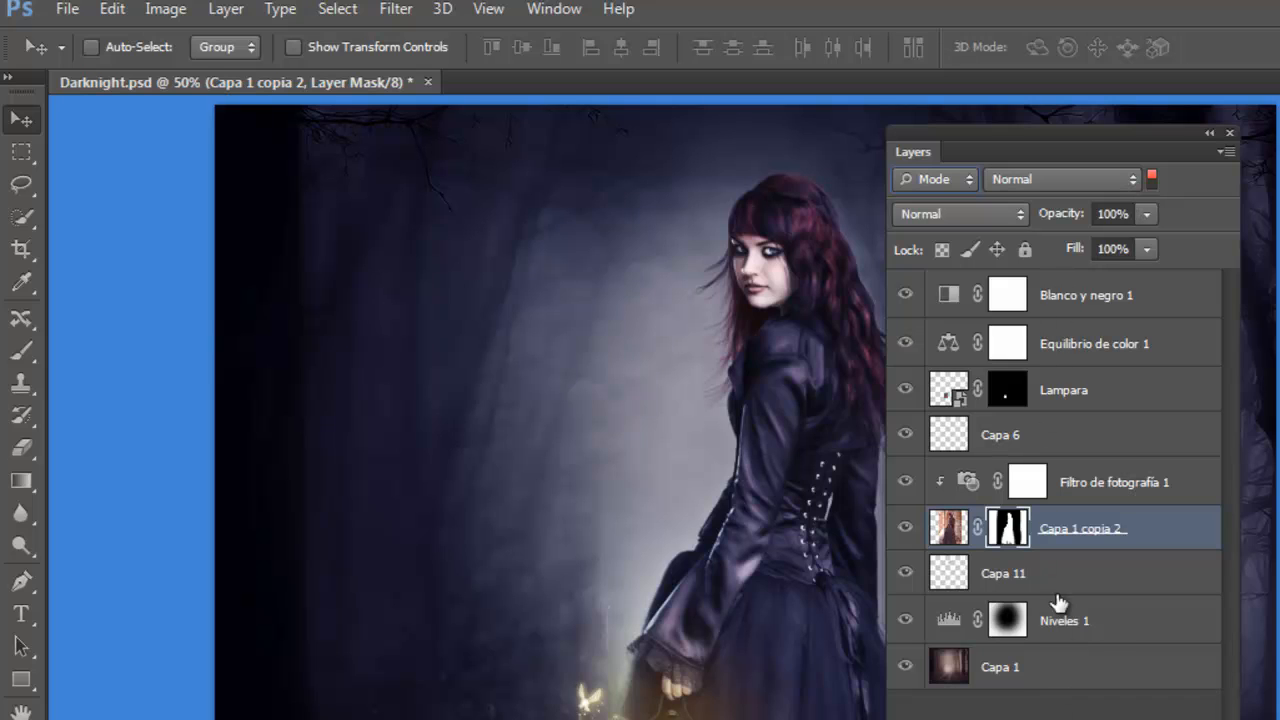
{"action": "left_click", "coordinate": [1088, 180]}
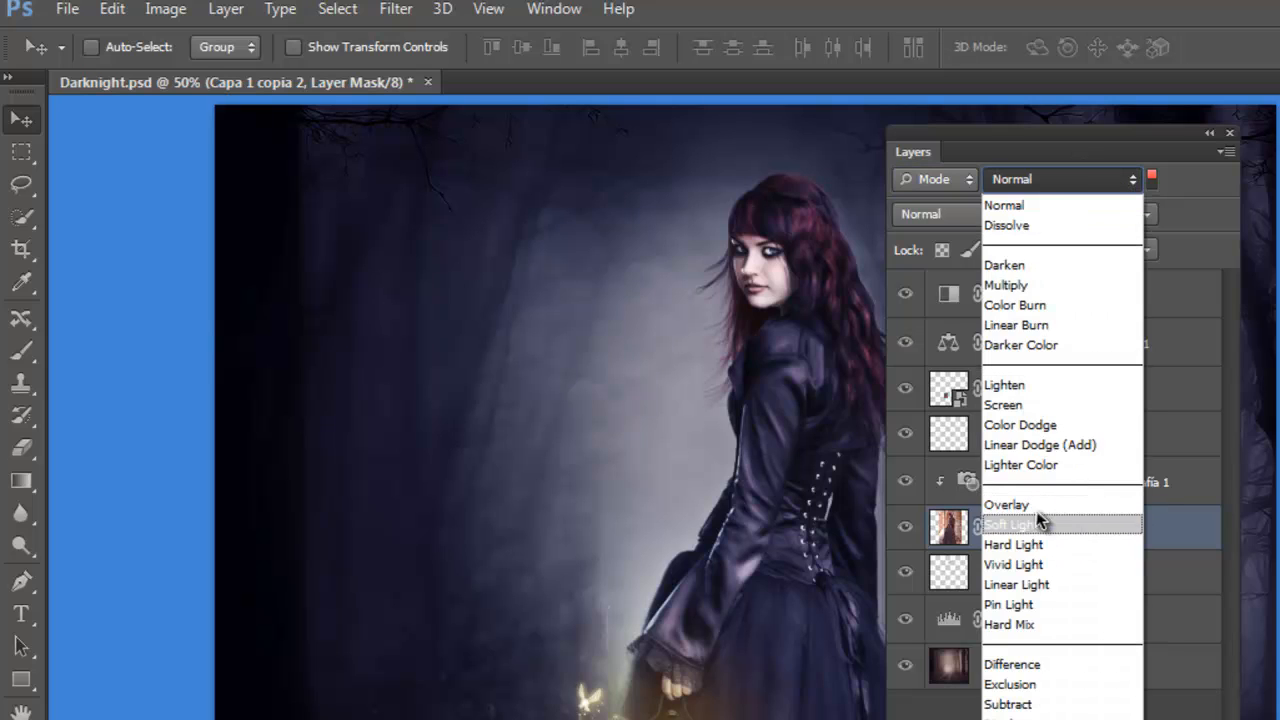
{"action": "left_click", "coordinate": [1022, 507]}
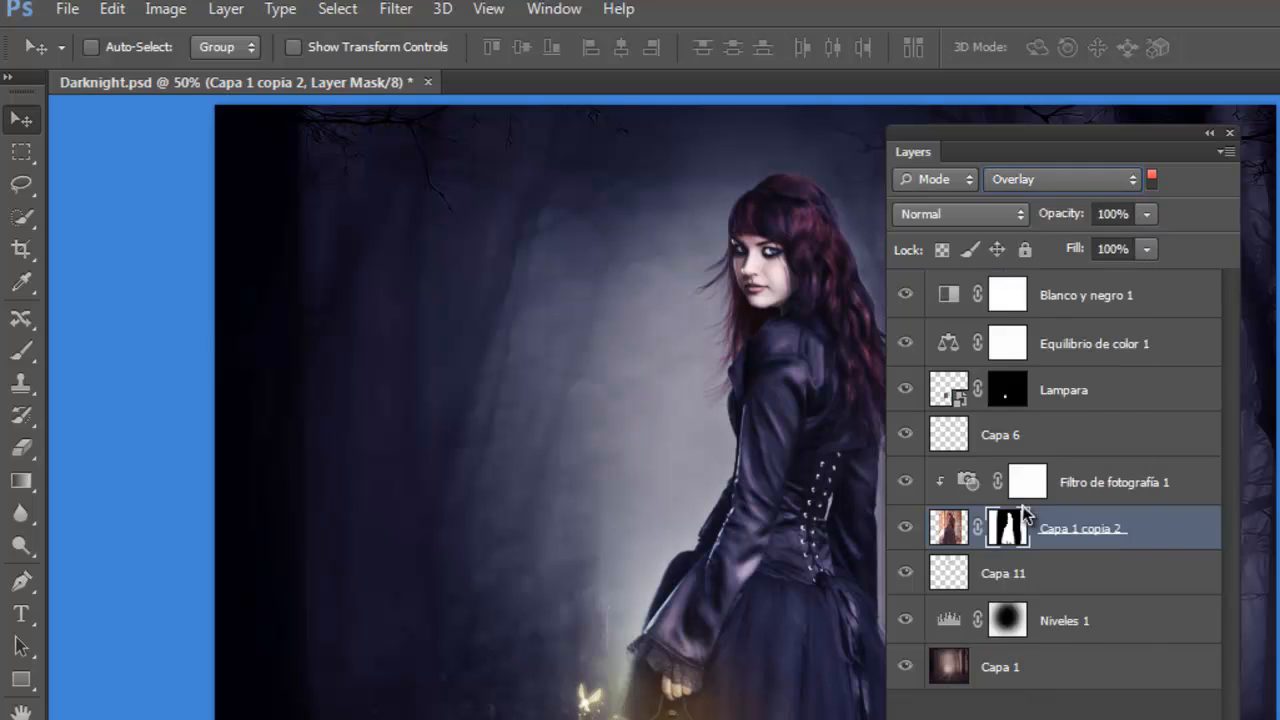
{"action": "scroll", "coordinate": [1030, 181], "scroll_direction": "down", "scroll_amount": 2}
{"action": "scroll", "coordinate": [1033, 184], "scroll_direction": "down", "scroll_amount": 2}
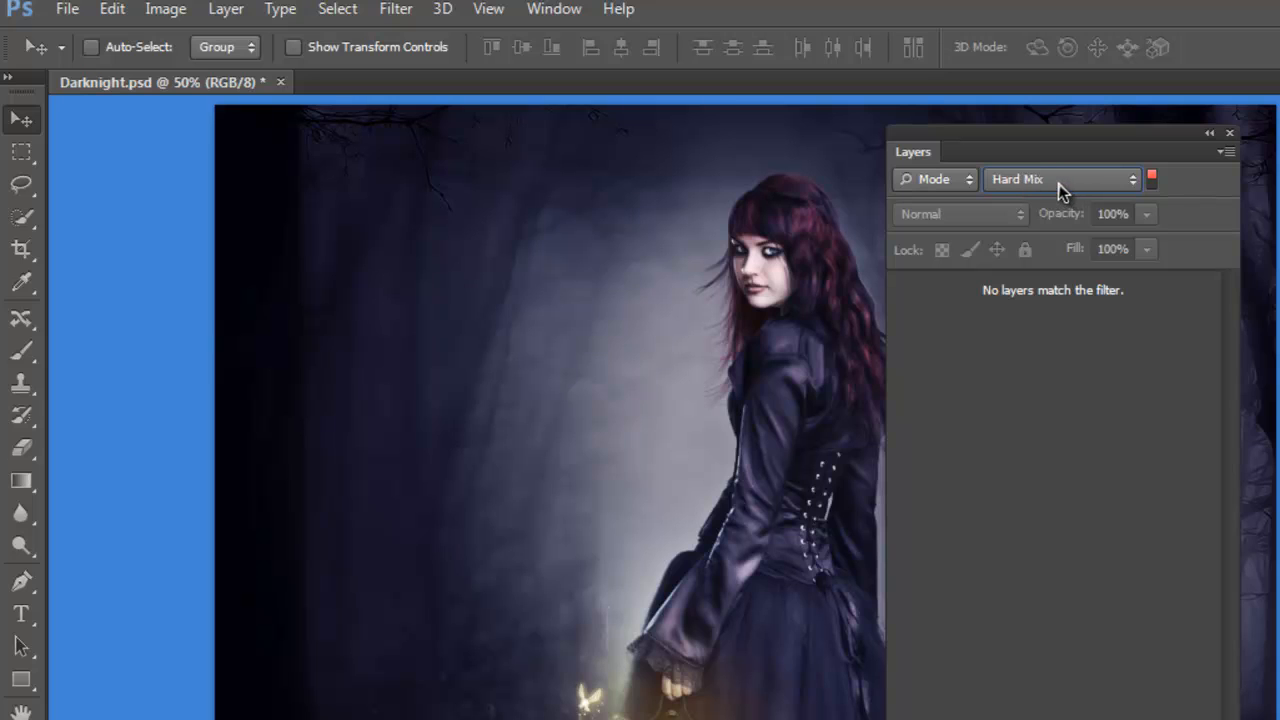
{"action": "left_click", "coordinate": [1031, 189]}
{"action": "left_click", "coordinate": [1020, 207]}
Switch the layer filter from blend mode to Name, with an empty search text.
{"action": "left_click", "coordinate": [935, 179]}
{"action": "left_click", "coordinate": [909, 225]}
{"action": "left_click", "coordinate": [1014, 178]}
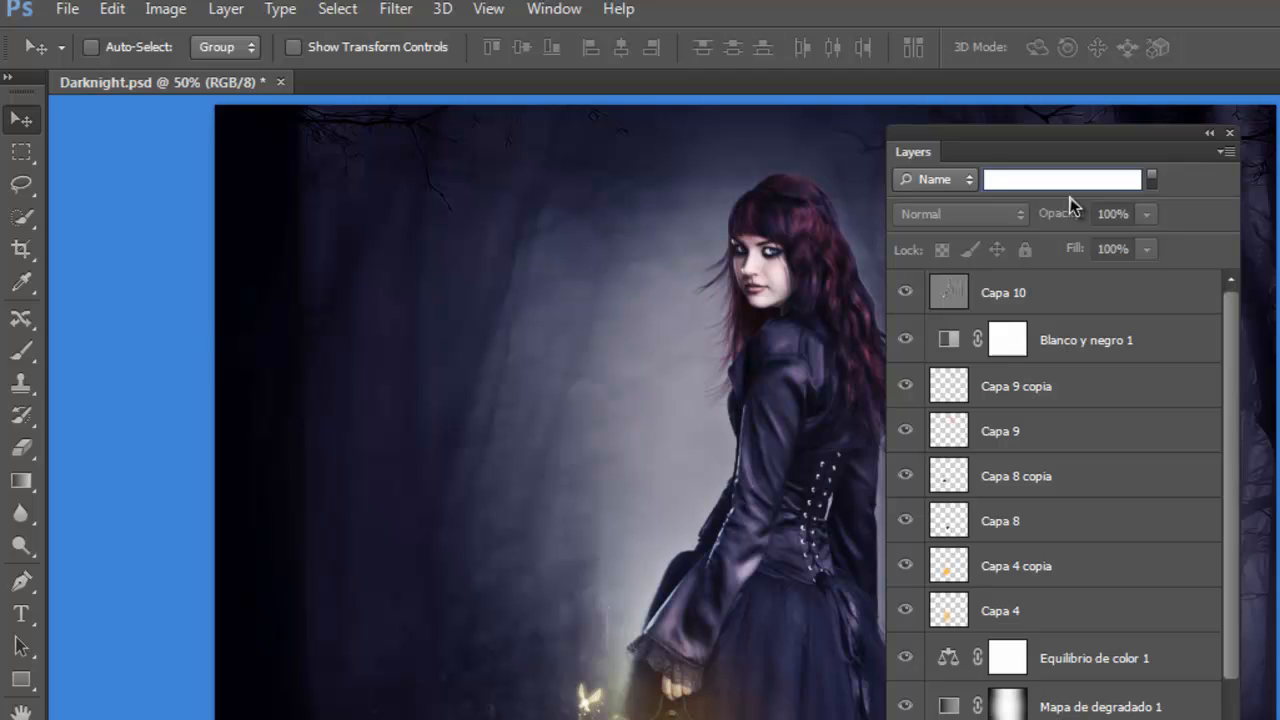
Select the Capa 1 copia 2 layer, hide it and show it again.
{"action": "scroll", "coordinate": [1040, 640], "scroll_direction": "down", "scroll_amount": 5}
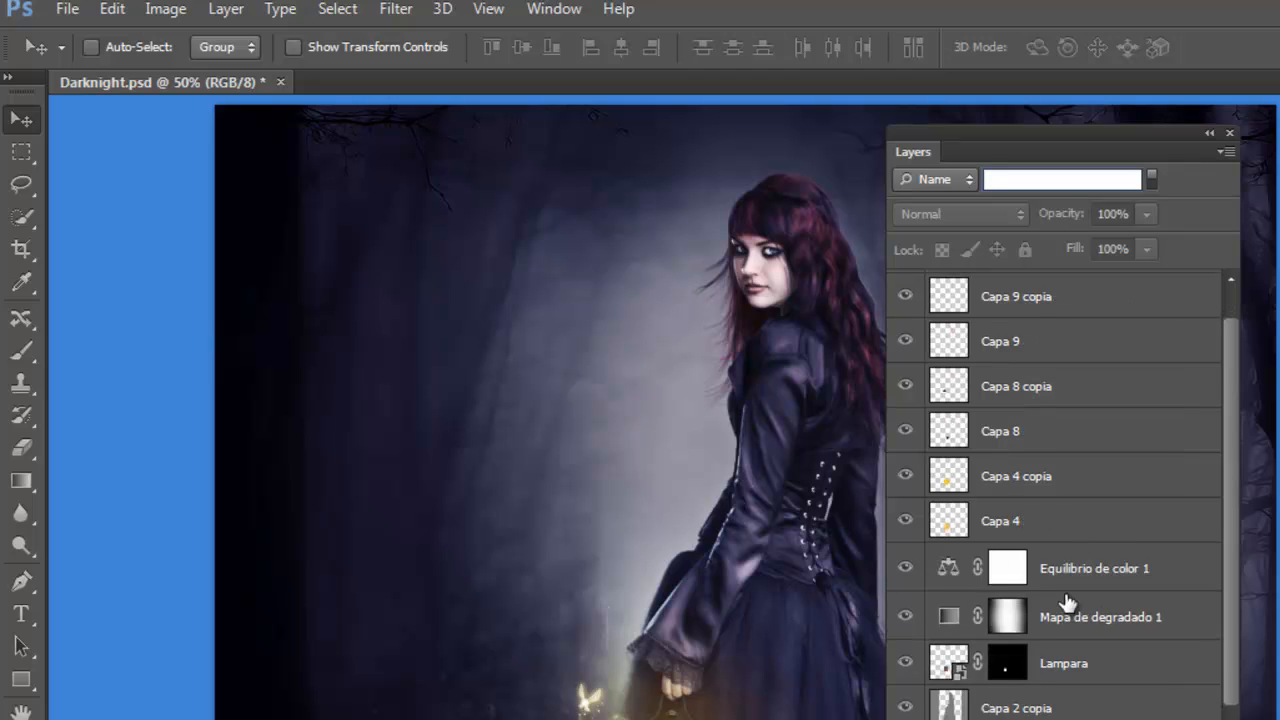
{"action": "scroll", "coordinate": [1071, 650], "scroll_direction": "down", "scroll_amount": 2}
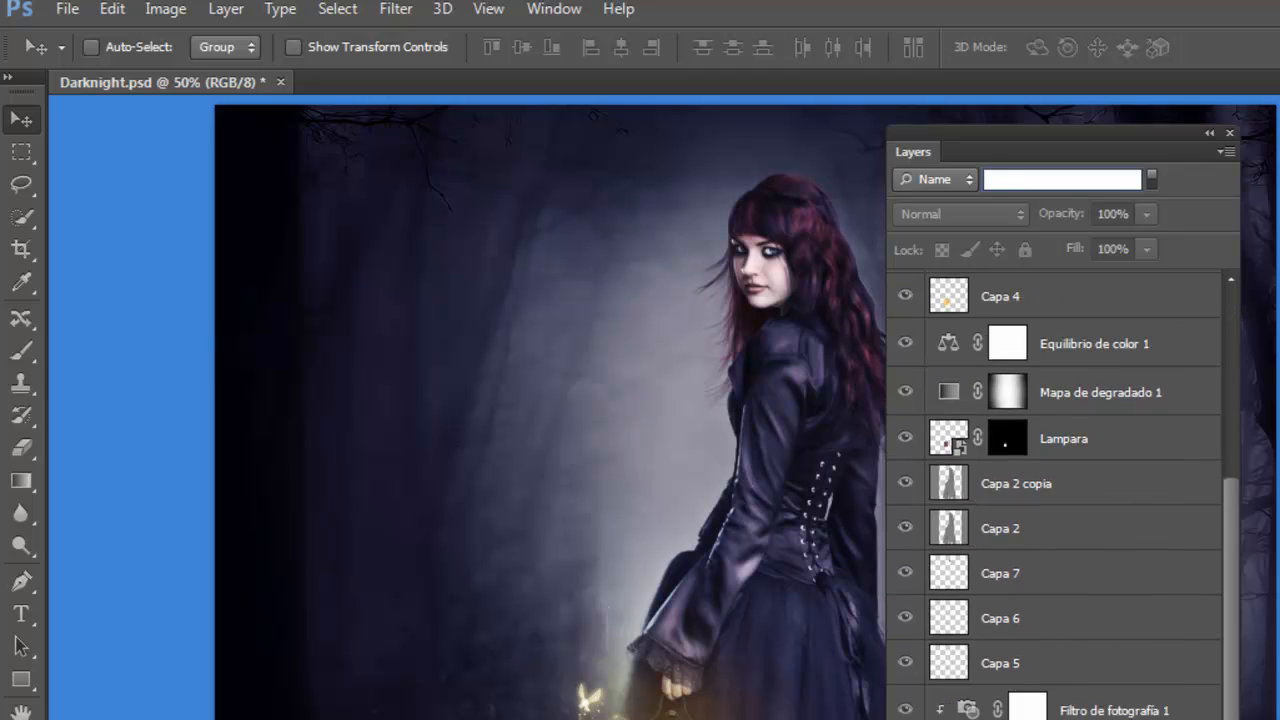
{"action": "left_click", "coordinate": [1071, 718]}
{"action": "left_click", "coordinate": [905, 718]}
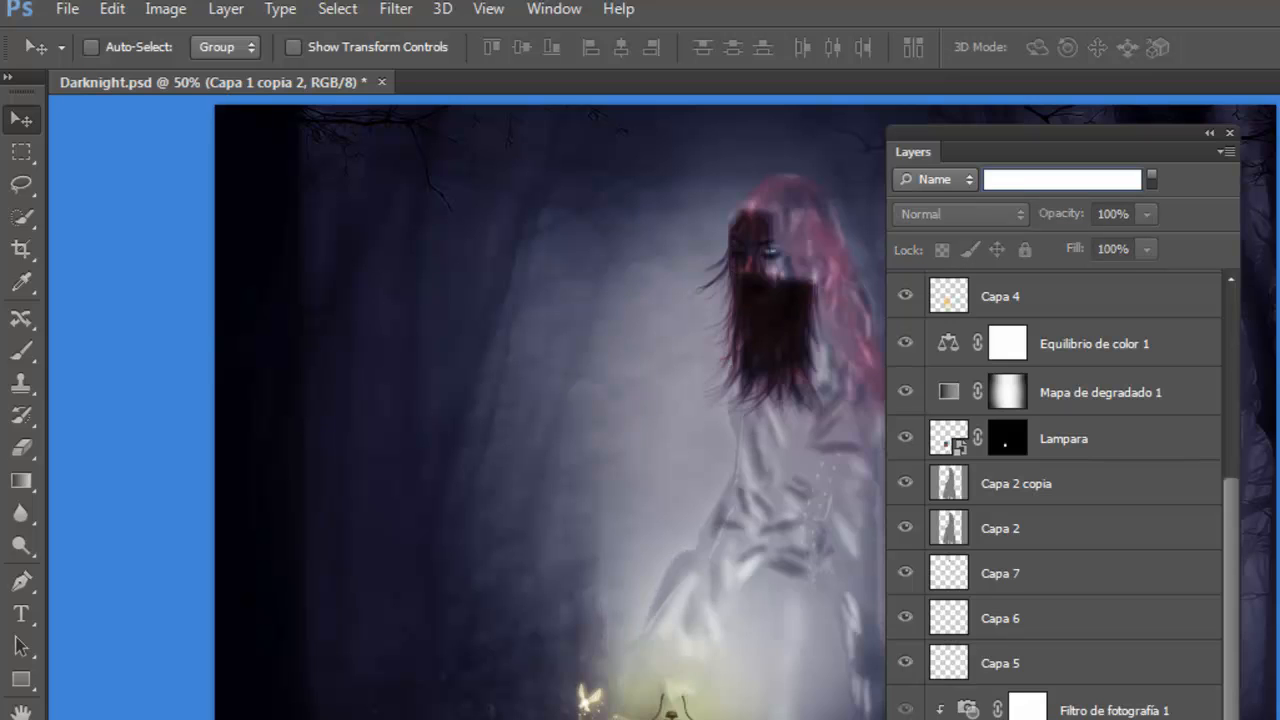
{"action": "left_click", "coordinate": [905, 718]}
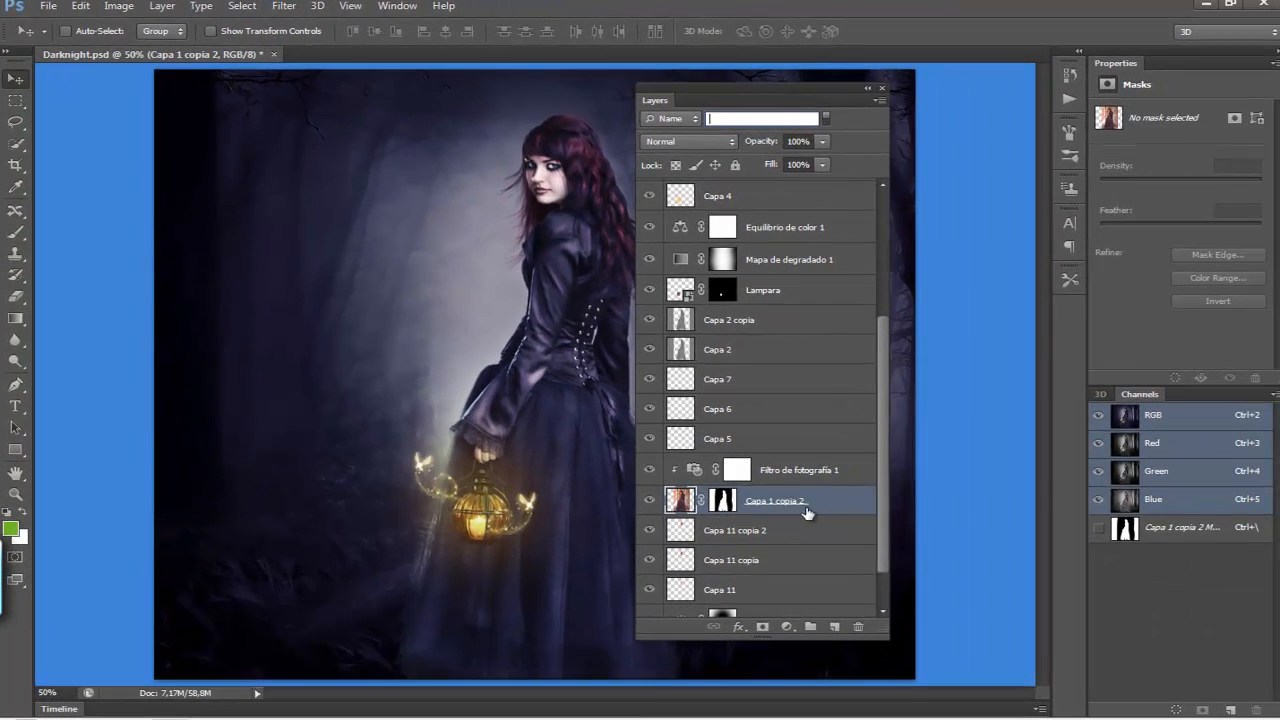
Label the Capa 1 copia 2 layer red and reset its label to No Color.
{"action": "right_click", "coordinate": [822, 503]}
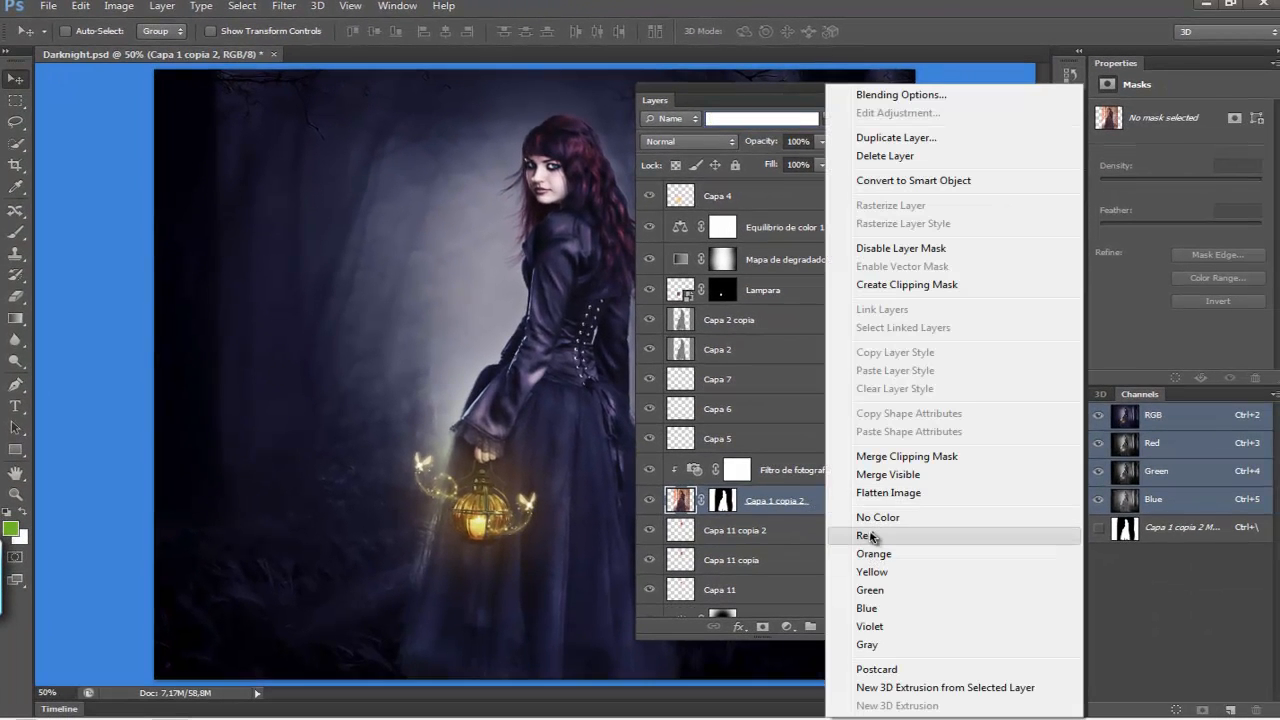
{"action": "left_click", "coordinate": [866, 537]}
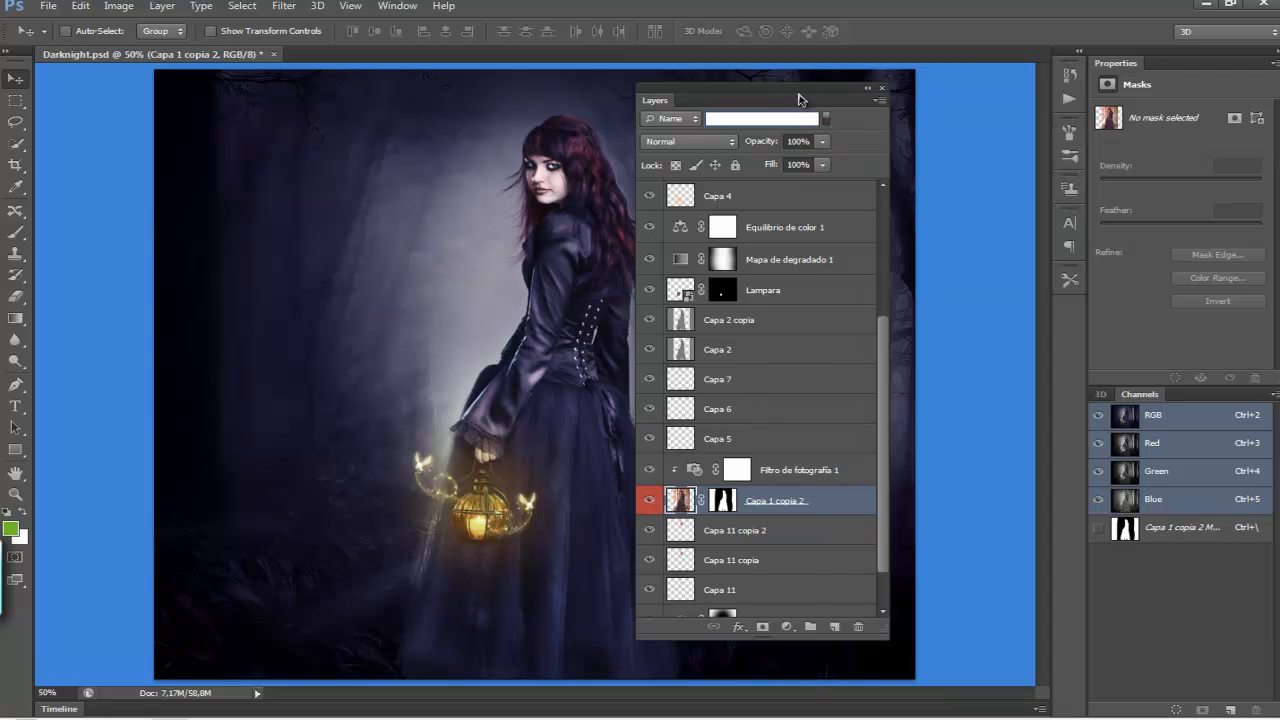
{"action": "right_click", "coordinate": [820, 510]}
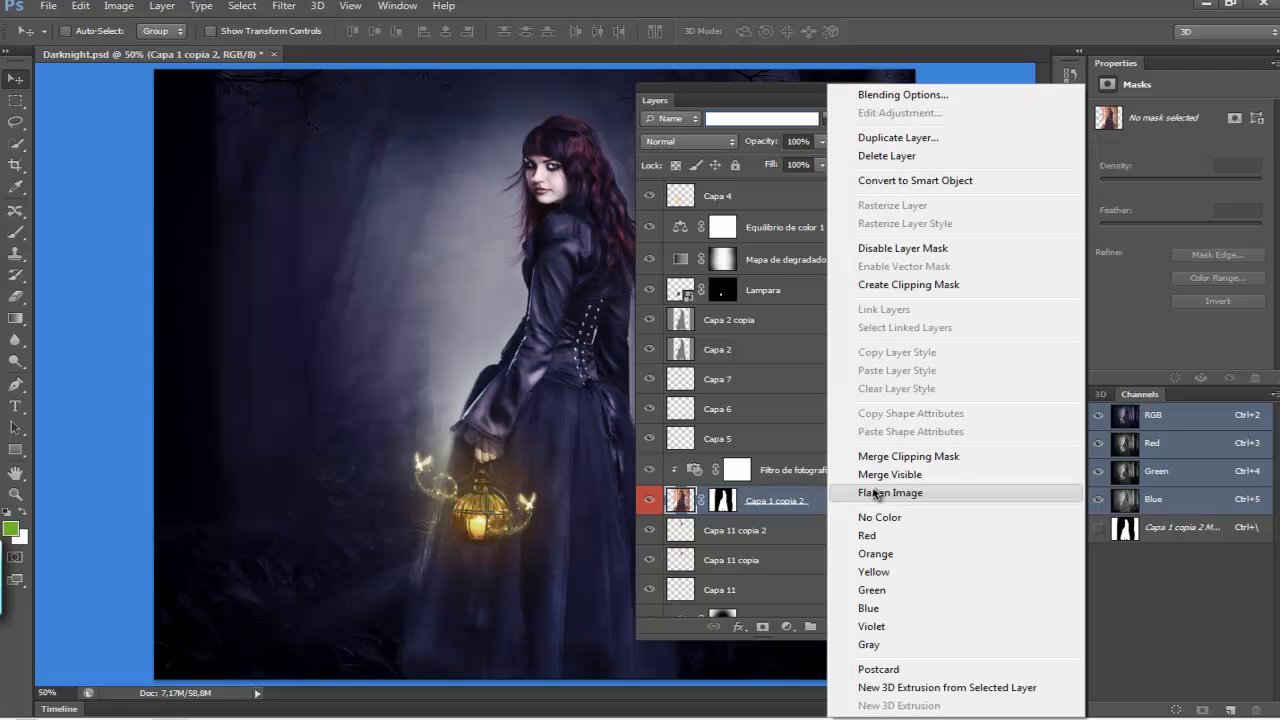
{"action": "left_click", "coordinate": [880, 523]}
Dock the floating layer list again and close Darknight.psd without saving the changes.
{"action": "left_click_drag", "start_coordinate": [656, 104], "coordinate": [1185, 394]}
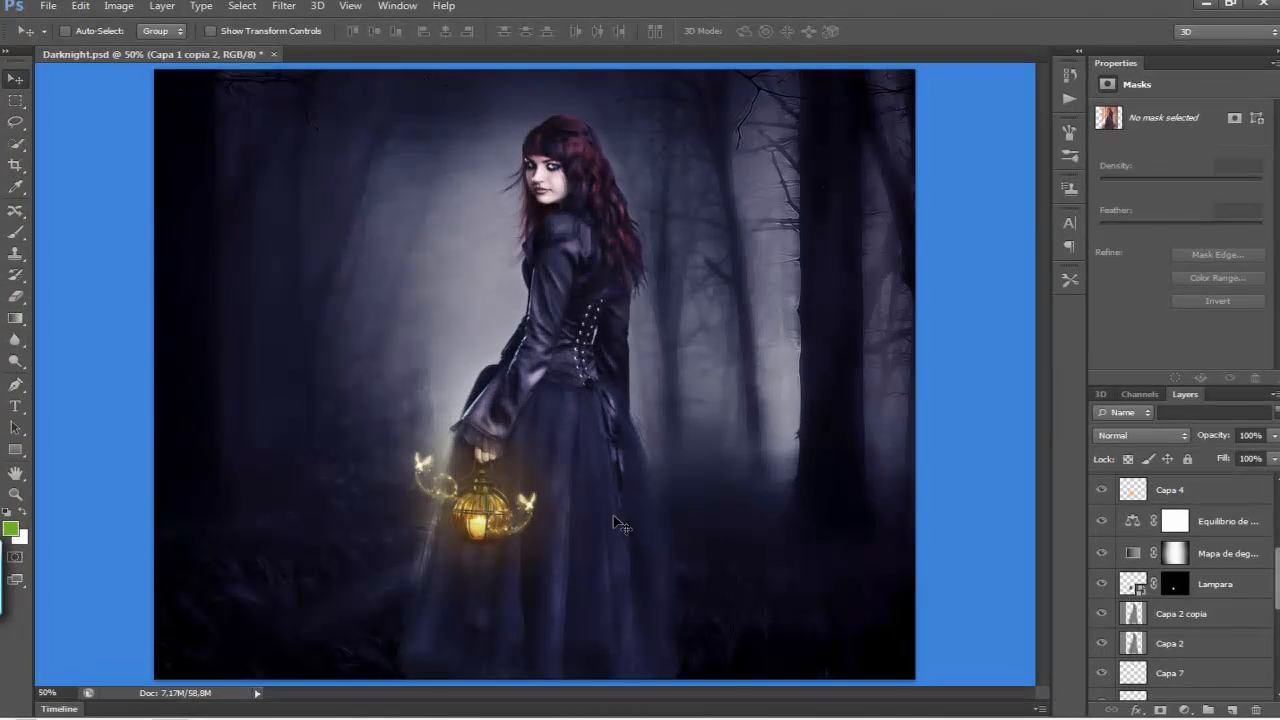
{"action": "left_click", "coordinate": [275, 55]}
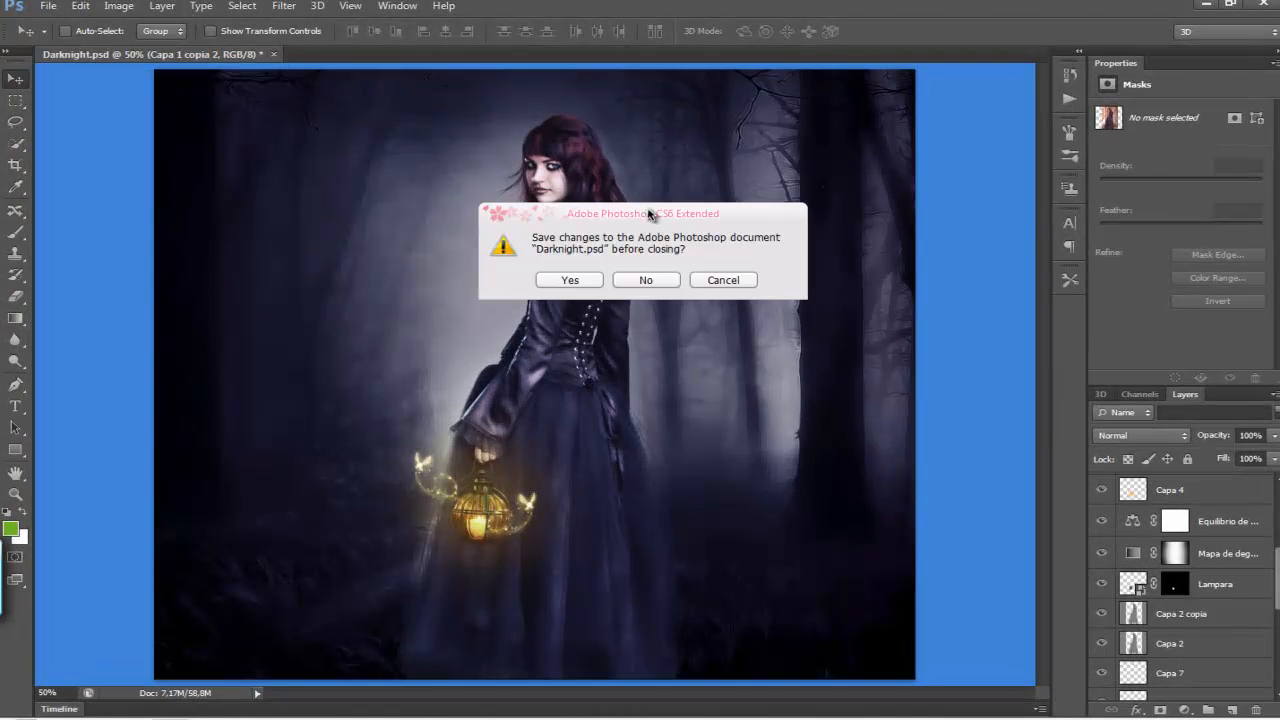
{"action": "left_click", "coordinate": [645, 280]}
Open Gata.jpg and select its skin tones using Color Range with Skin Tones and a fuzziness of 30.
{"action": "left_click", "coordinate": [48, 6]}
{"action": "left_click", "coordinate": [68, 39]}
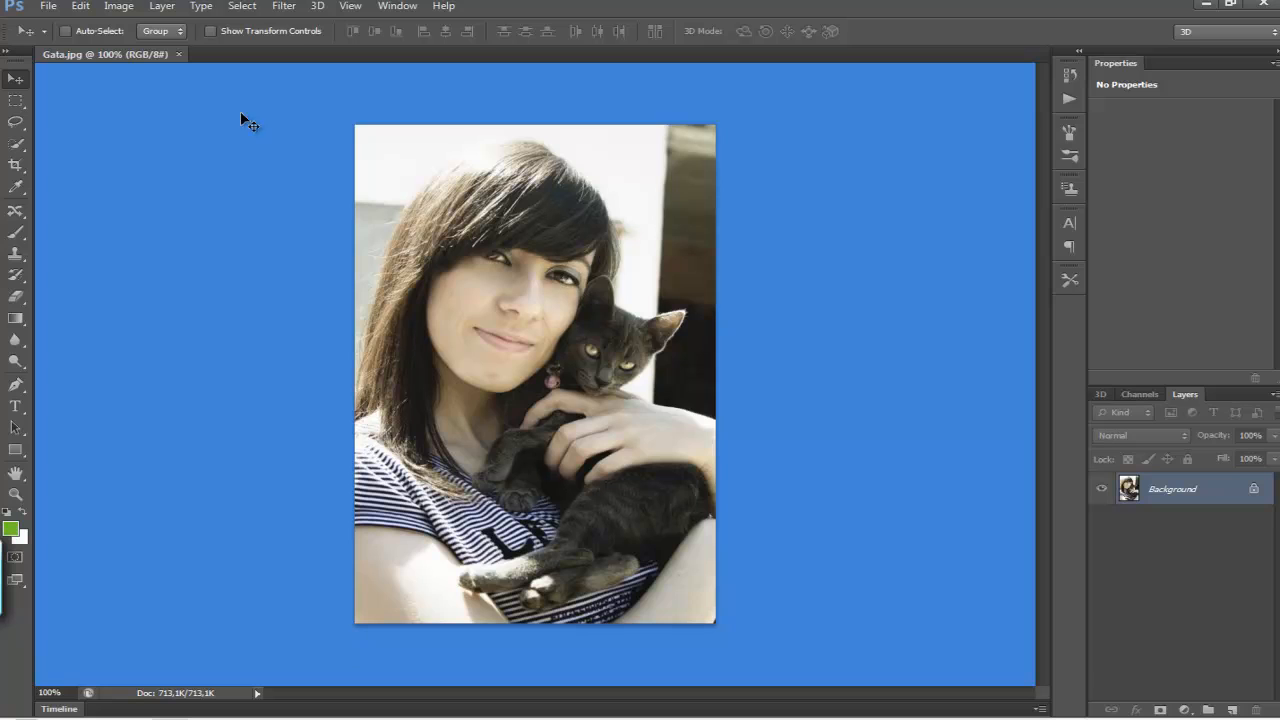
{"action": "left_click", "coordinate": [246, 8]}
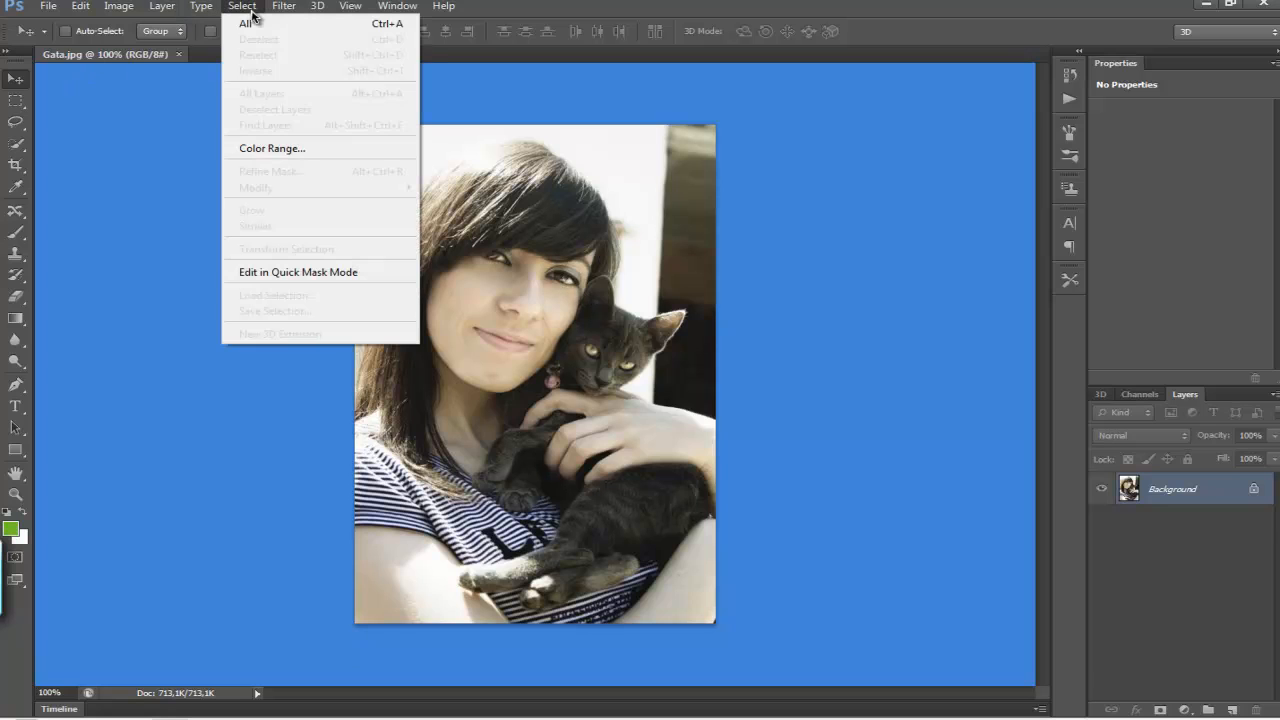
{"action": "left_click", "coordinate": [330, 150]}
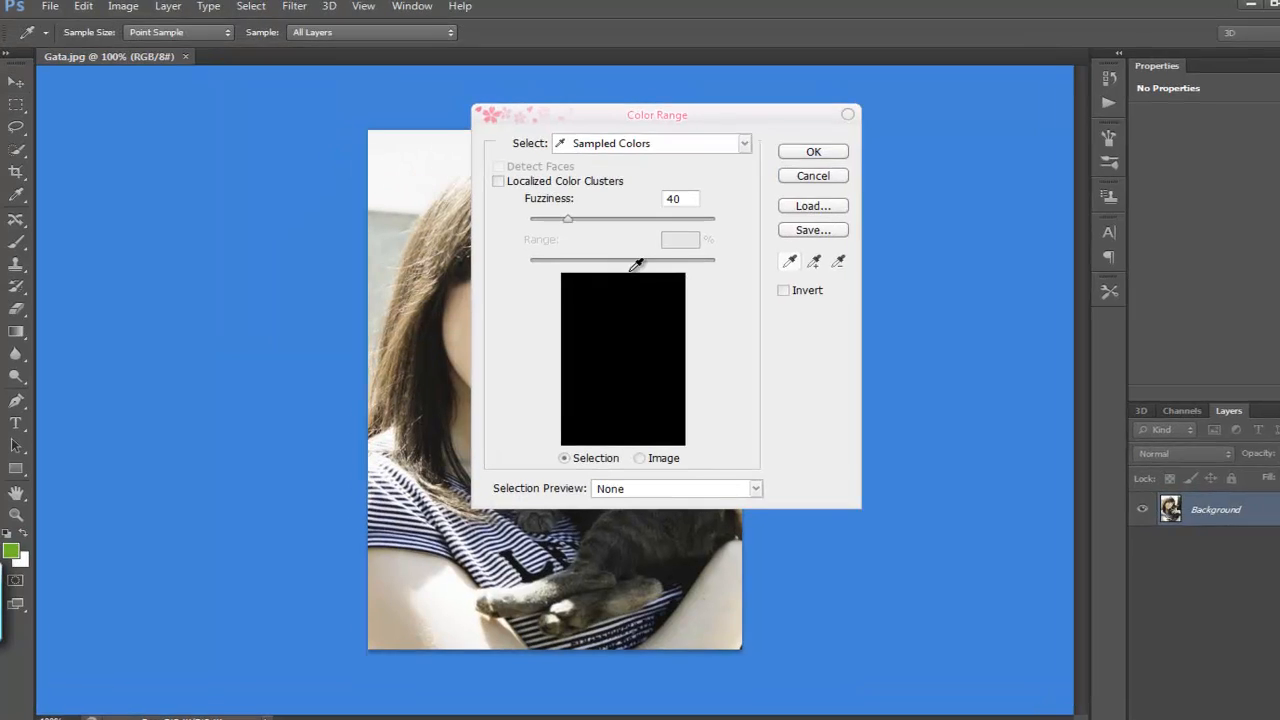
{"action": "left_click", "coordinate": [585, 143]}
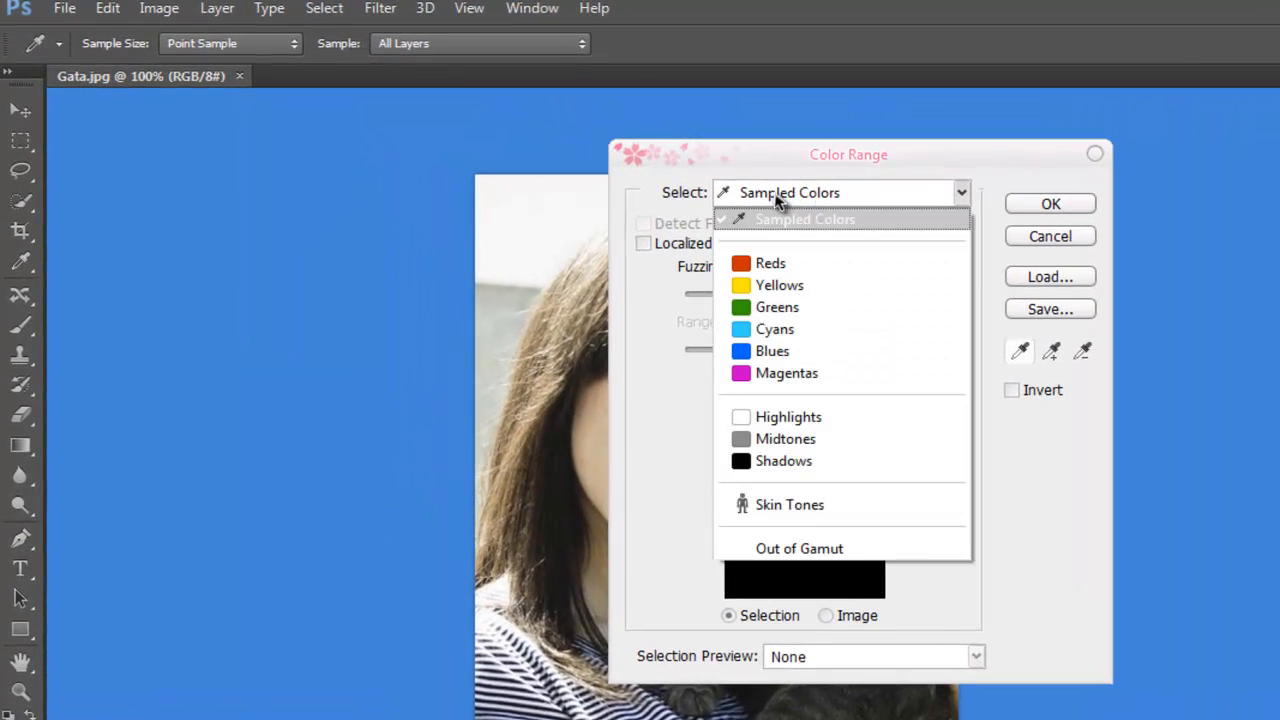
{"action": "left_click", "coordinate": [790, 512]}
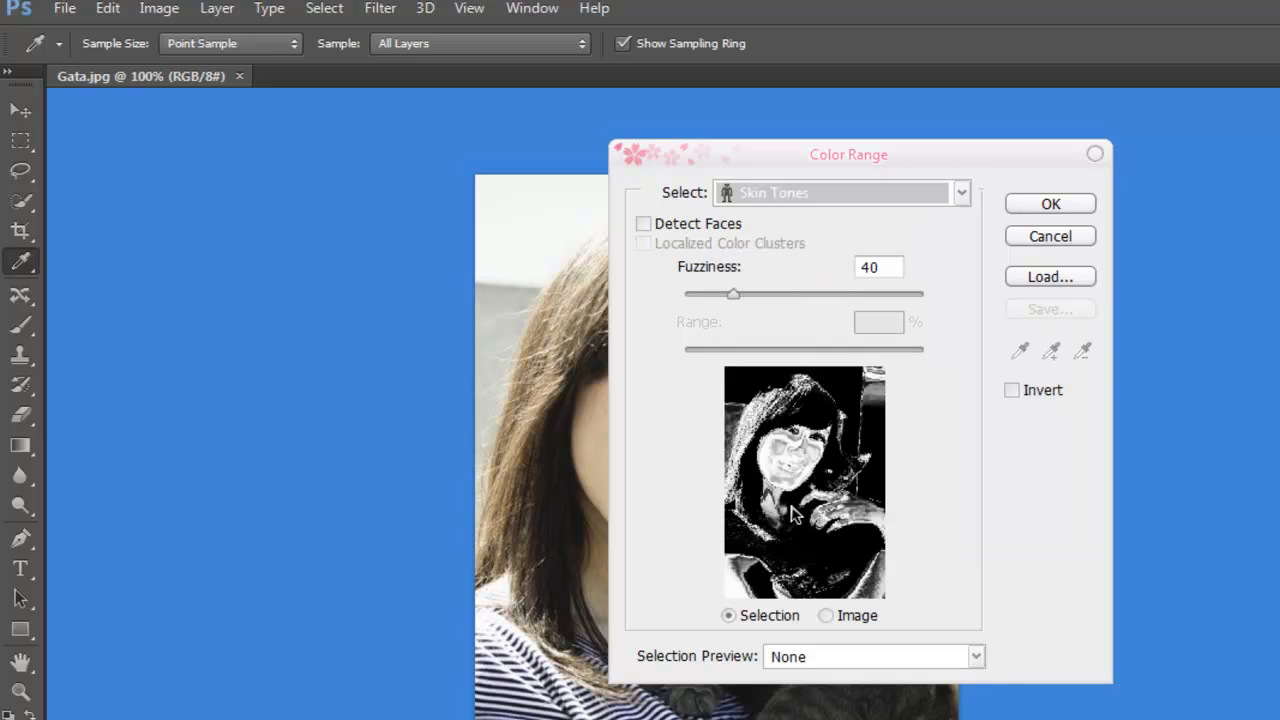
{"action": "mouse_move", "coordinate": [737, 297]}
{"action": "left_mouse_down"}
{"action": "mouse_move", "coordinate": [725, 300]}
{"action": "mouse_move", "coordinate": [755, 296]}
{"action": "mouse_move", "coordinate": [722, 293]}
{"action": "left_mouse_up"}
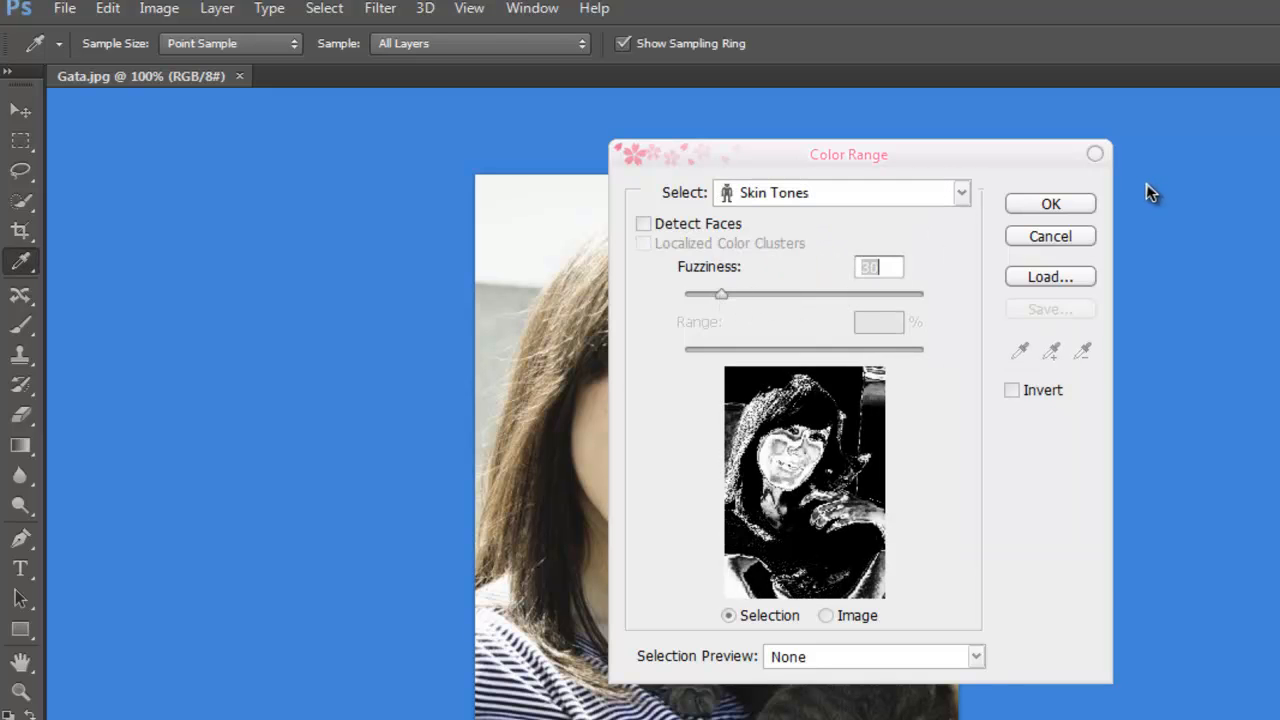
{"action": "left_click", "coordinate": [1050, 203]}
Refine the selection to the woman's face, neck and hand with Quick Selection, and raise its saturation with Hue/Saturation.
{"action": "key", "text": "w"}
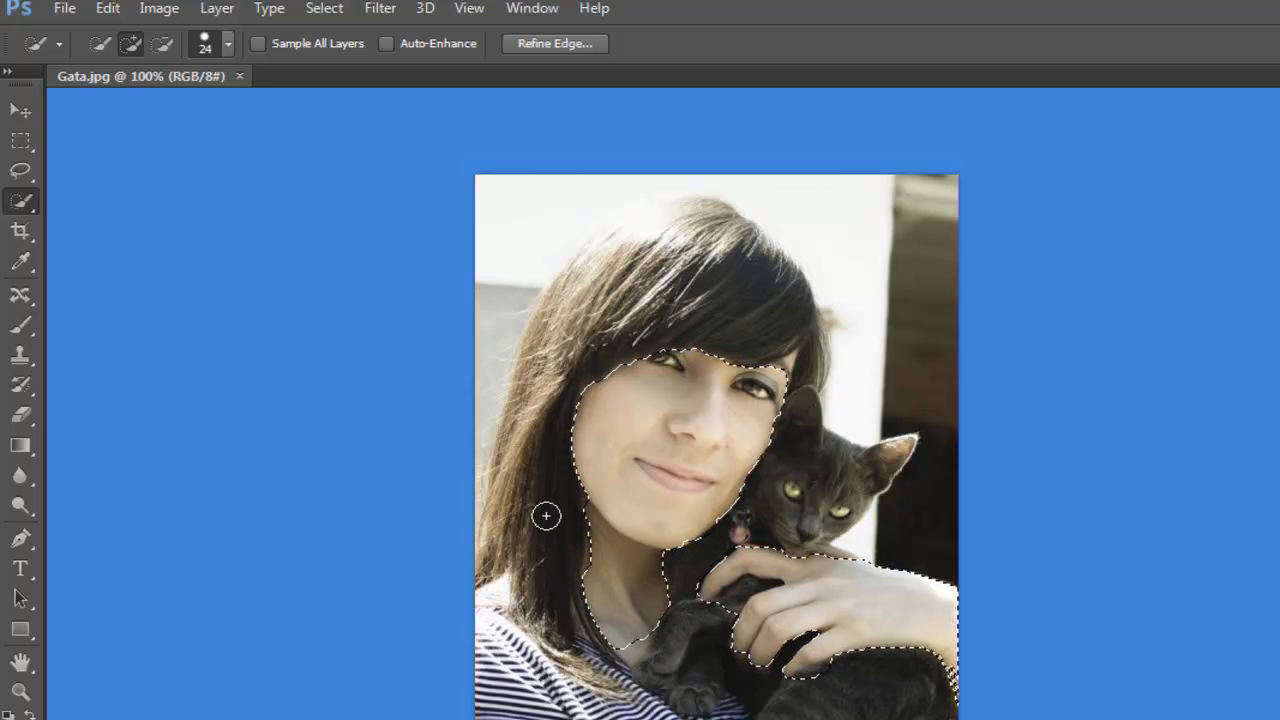
{"action": "key", "text": "ctrl+u"}
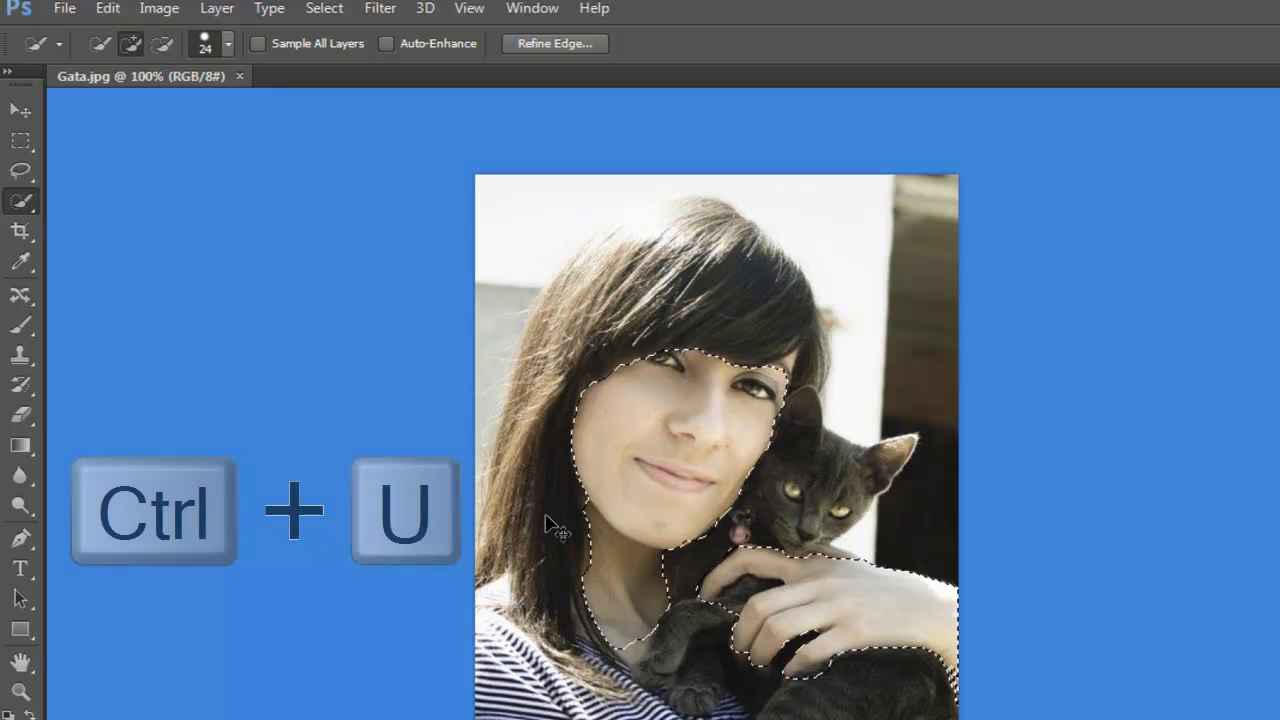
{"action": "left_click_drag", "start_coordinate": [783, 204], "coordinate": [1076, 193]}
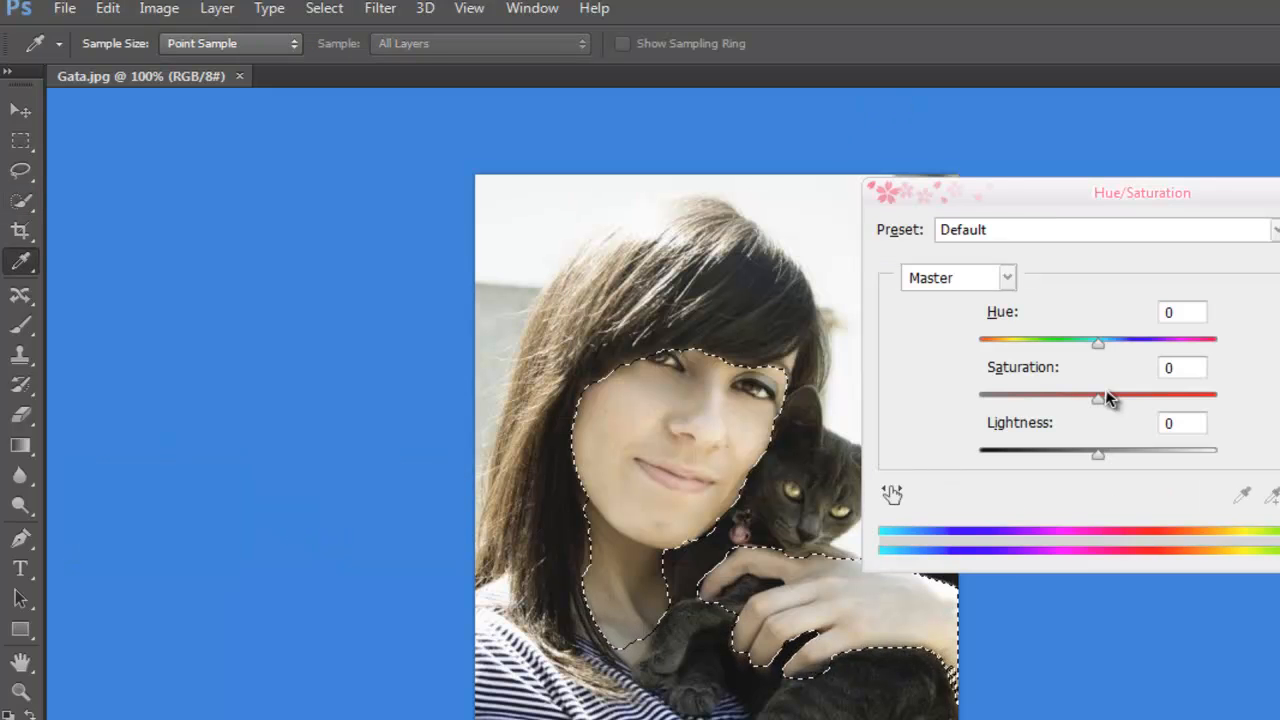
{"action": "left_click_drag", "start_coordinate": [1100, 400], "coordinate": [1134, 410]}
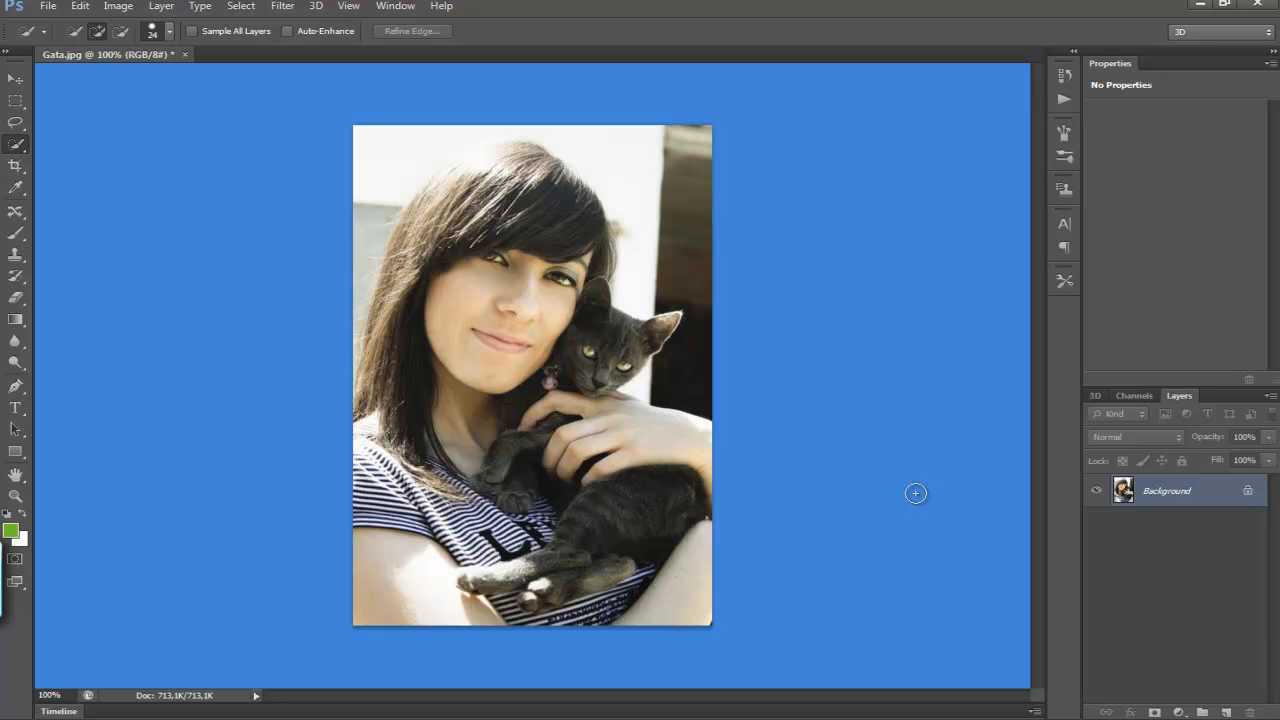
Close Gata.jpg without saving the changes and display the Actions list.
{"action": "left_click", "coordinate": [187, 55]}
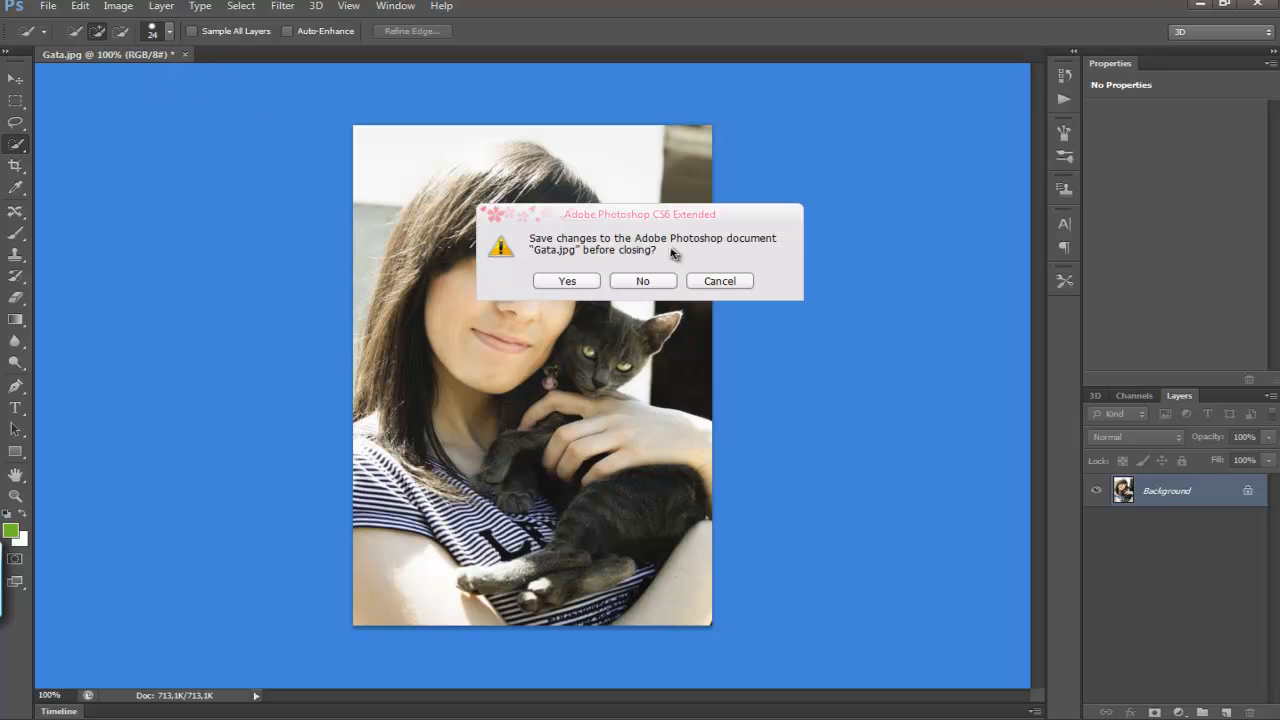
{"action": "left_click", "coordinate": [654, 280]}
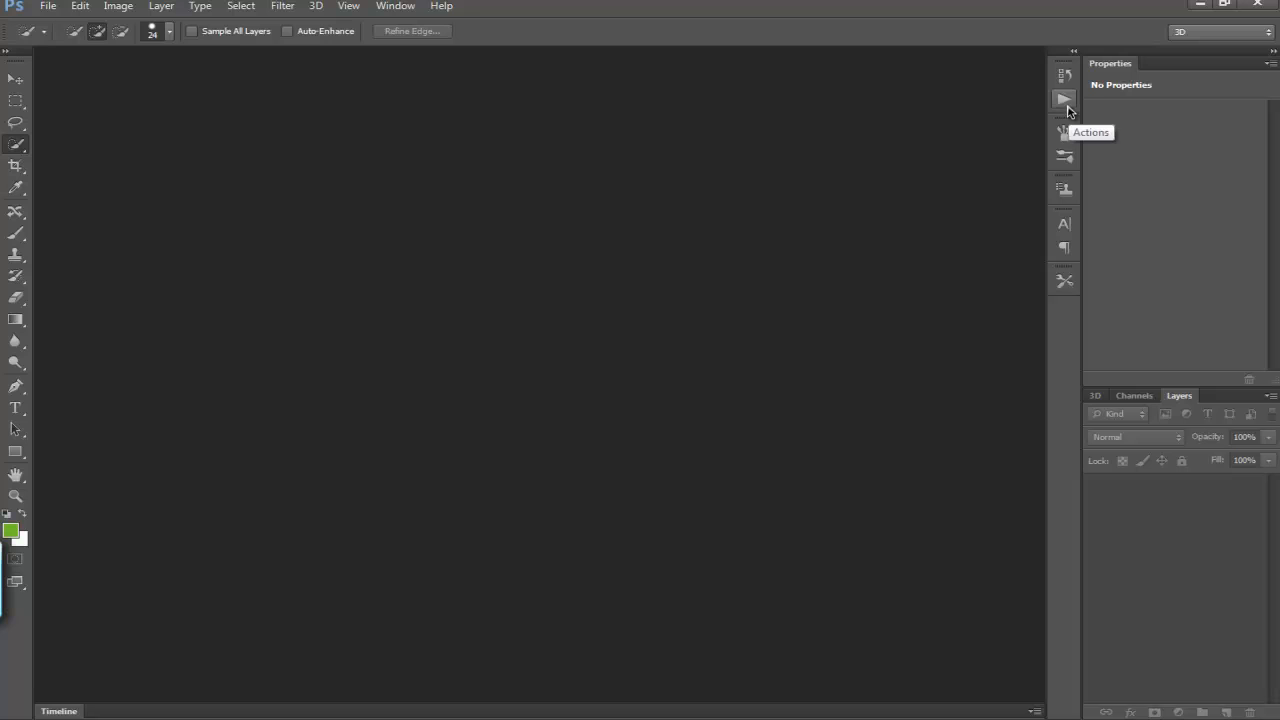
{"action": "left_click", "coordinate": [404, 12]}
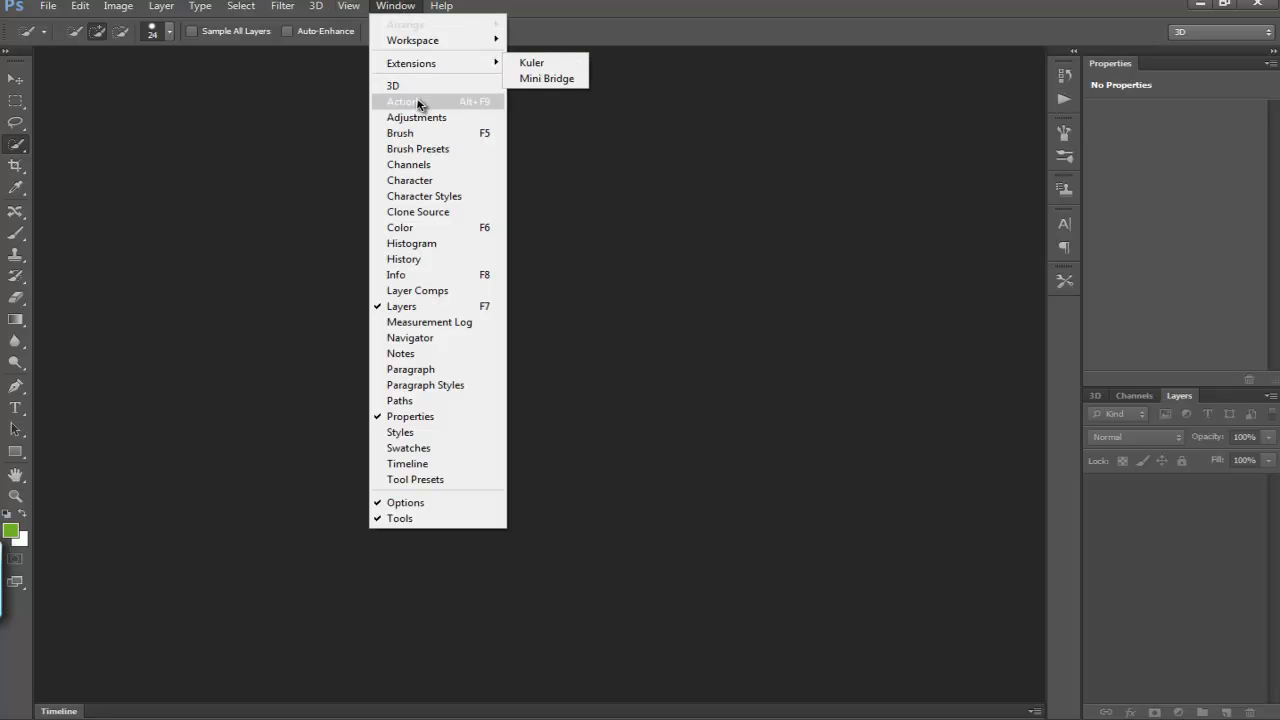
{"action": "left_click", "coordinate": [392, 98]}
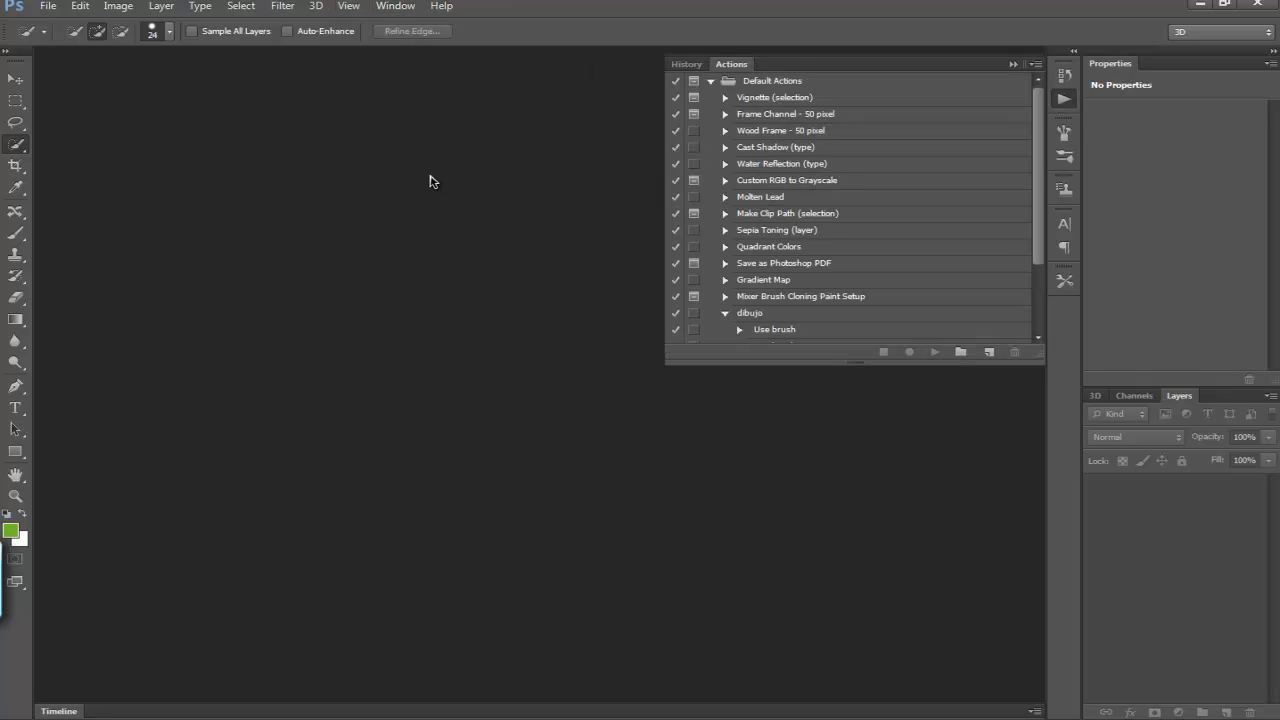
Create a new blank white document and set the Brush tool to a 9 px round tip with 100% hardness.
{"action": "left_click", "coordinate": [47, 6]}
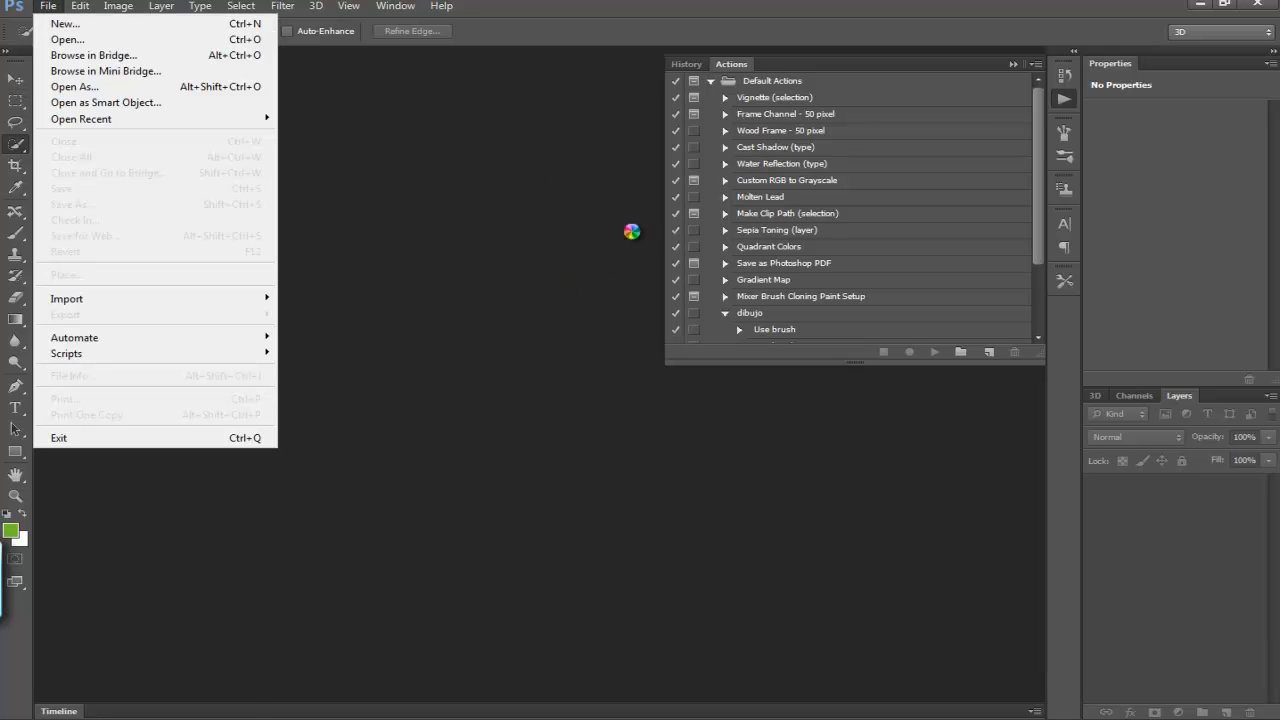
{"action": "left_click", "coordinate": [15, 232]}
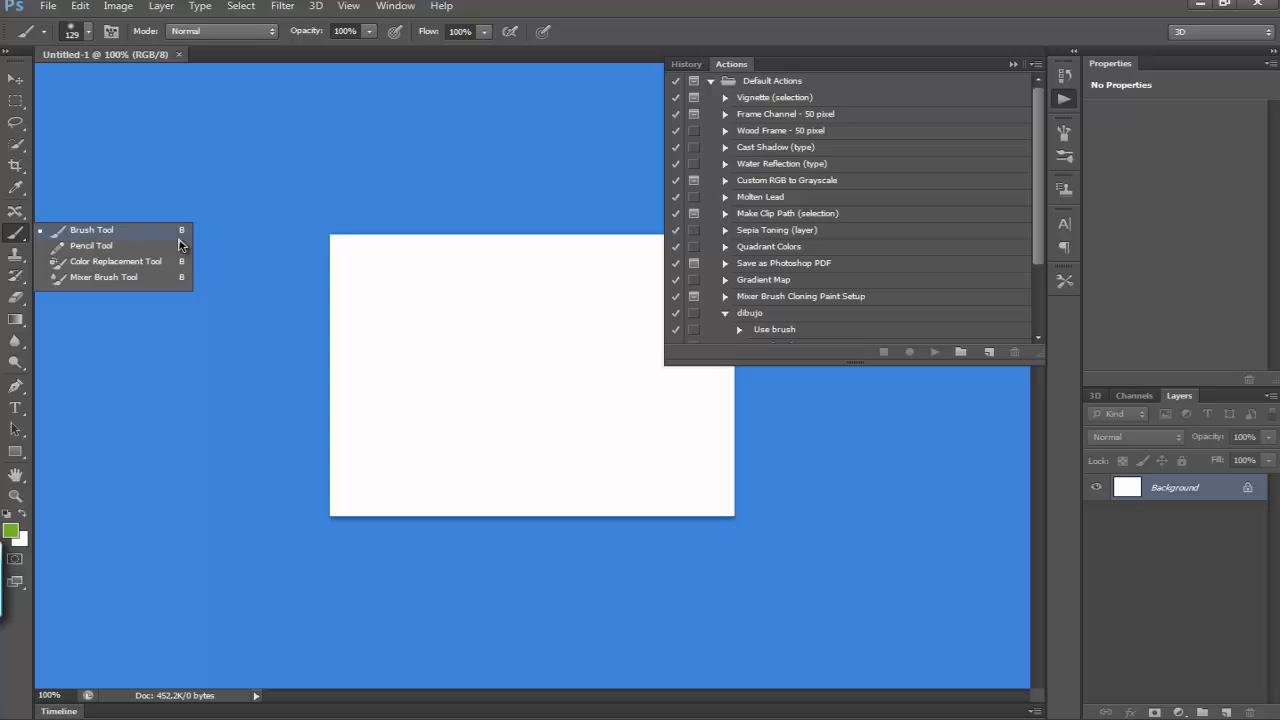
{"action": "left_click", "coordinate": [178, 238]}
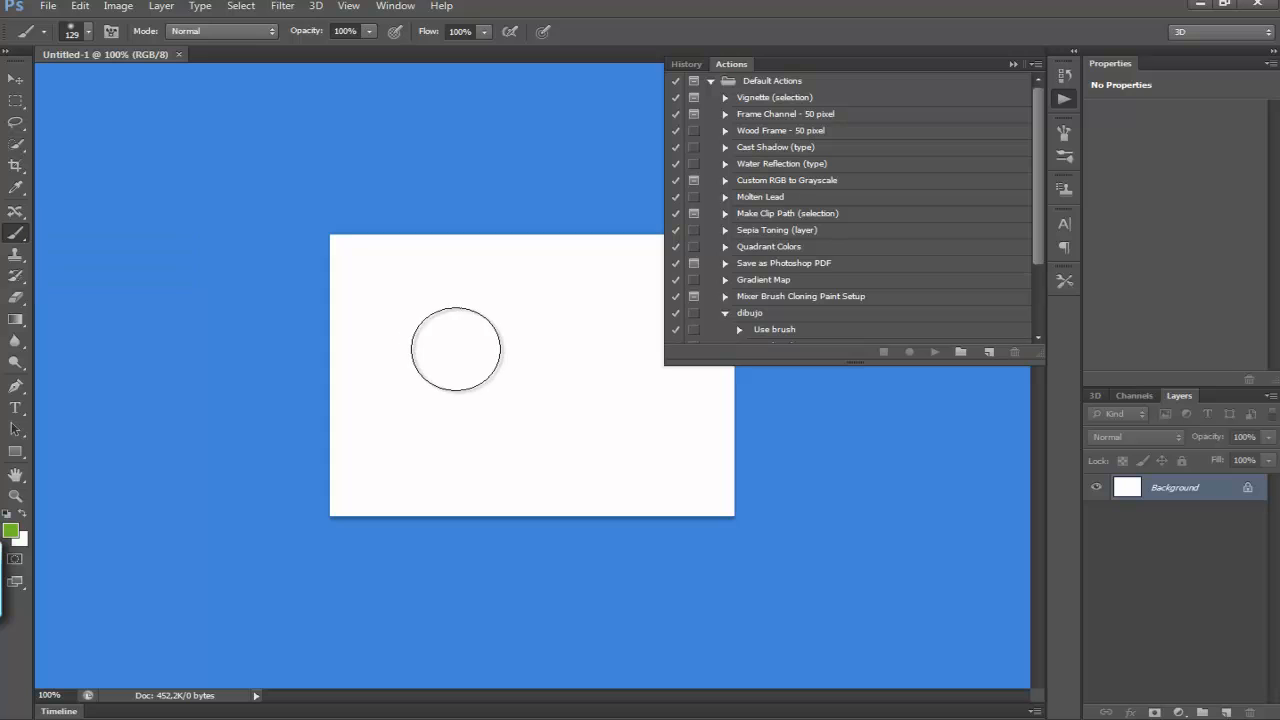
{"action": "left_click_drag", "start_coordinate": [500, 343], "coordinate": [457, 343]}
{"action": "right_click", "coordinate": [457, 343]}
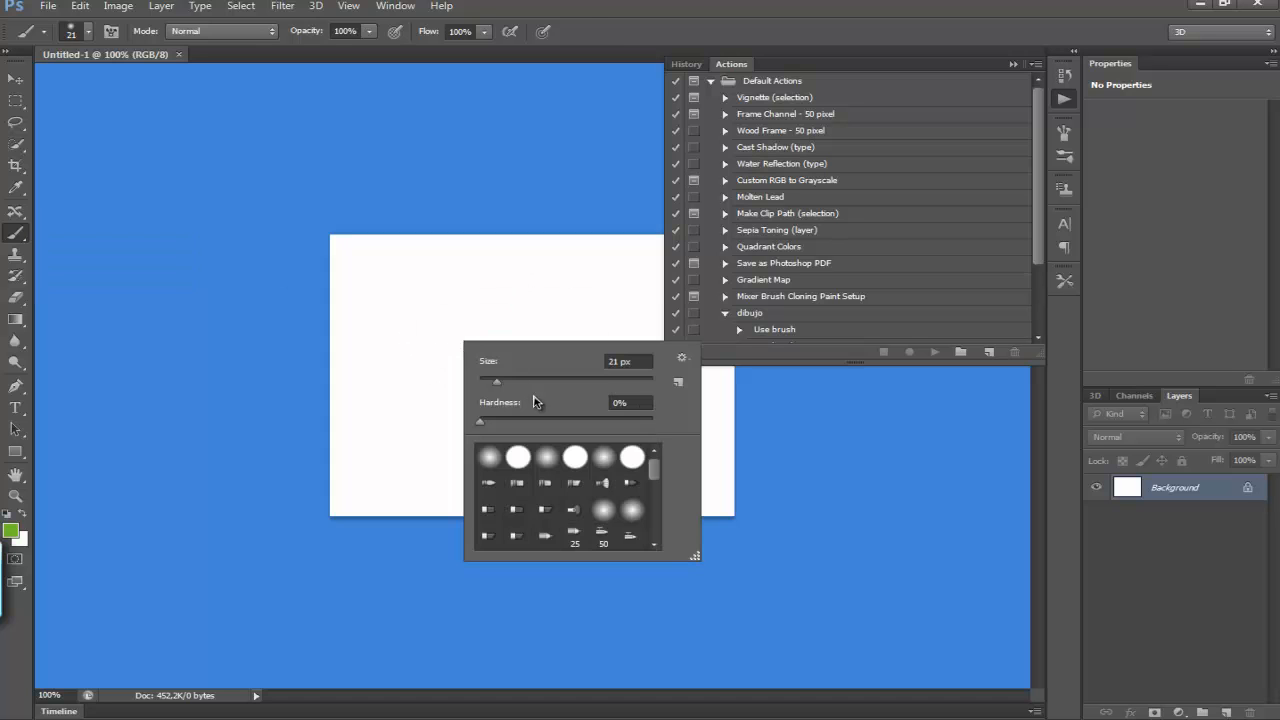
{"action": "left_click", "coordinate": [495, 457]}
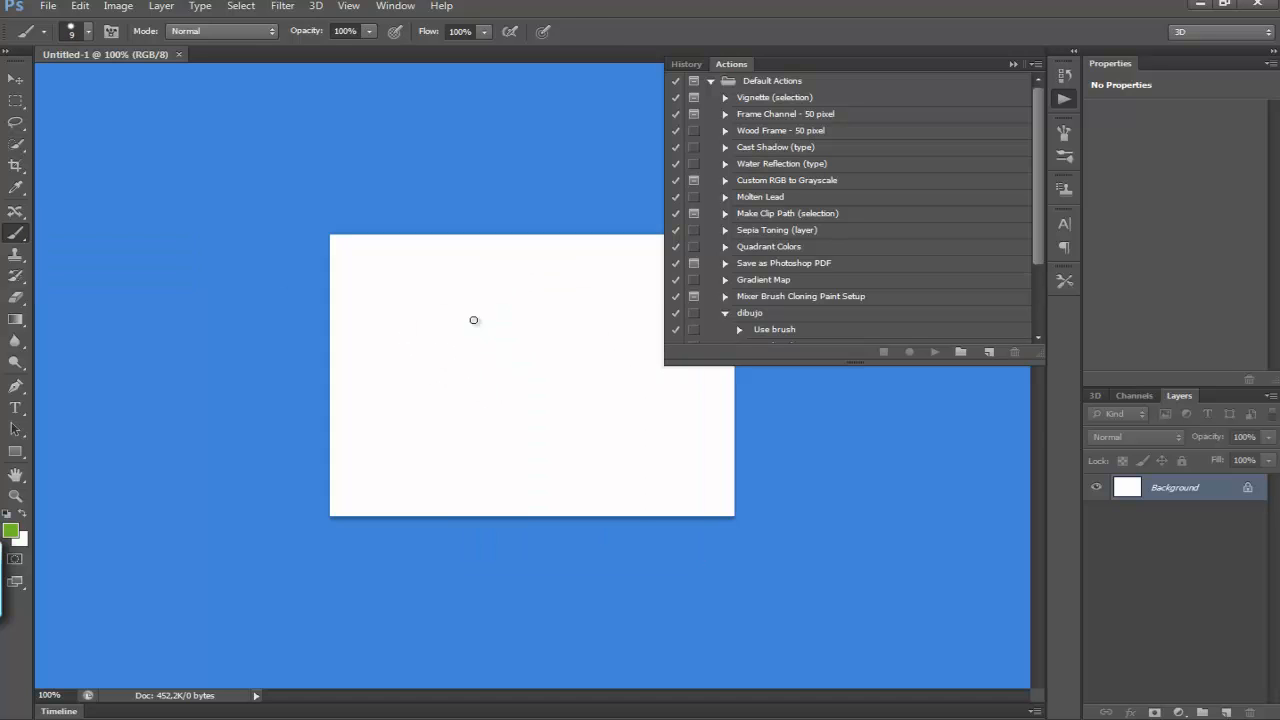
Browse the brush presets, including a pencil-shaped tip, and reselect the 9 px hard round brush.
{"action": "right_click", "coordinate": [474, 321]}
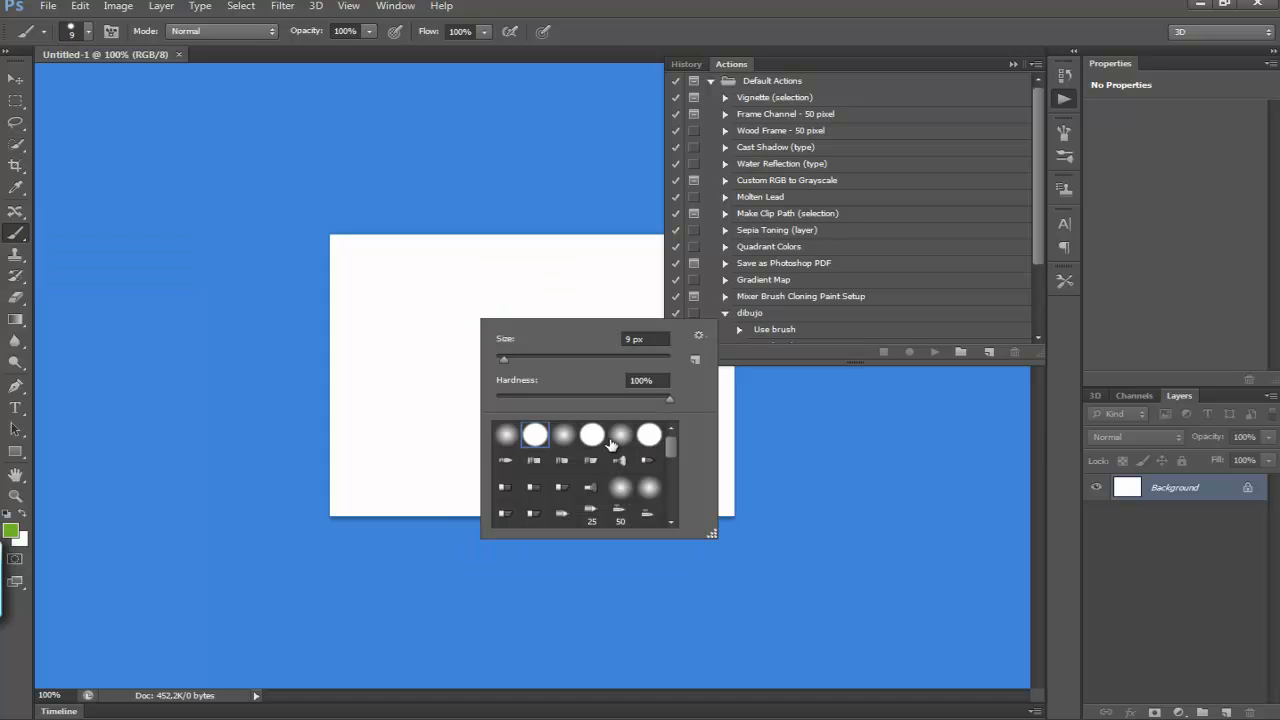
{"action": "left_click_drag", "start_coordinate": [673, 456], "coordinate": [676, 492]}
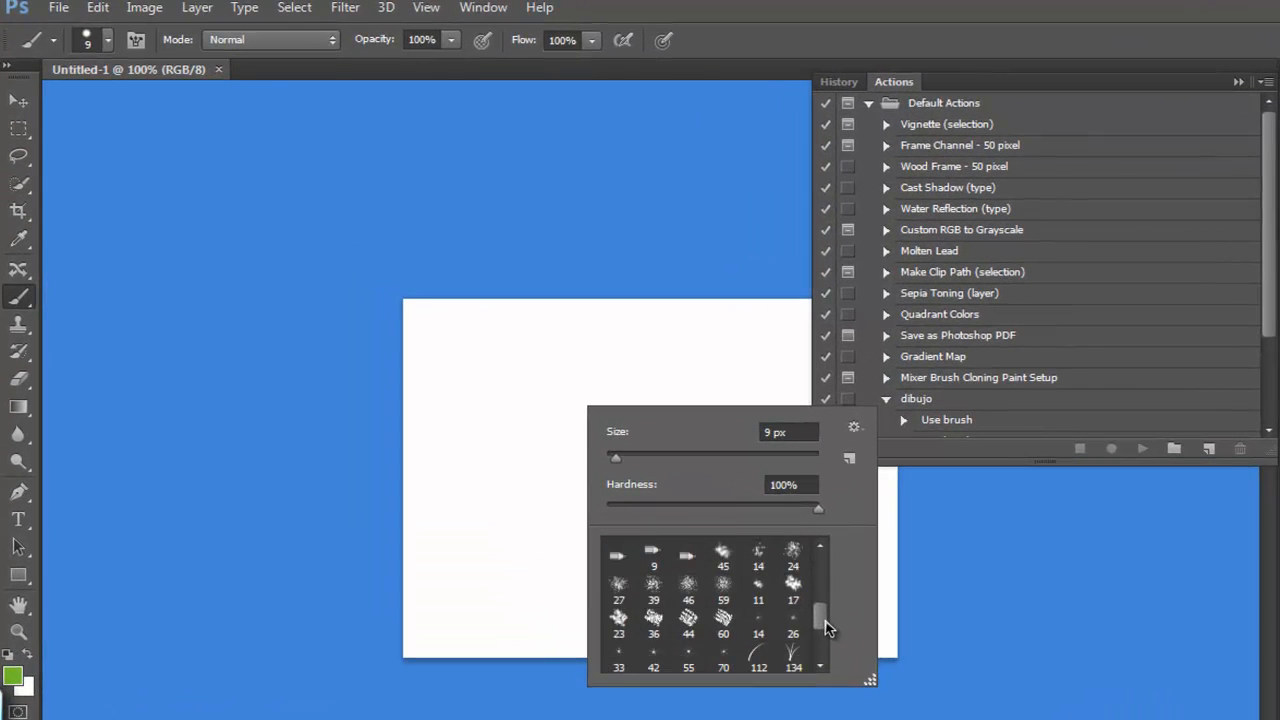
{"action": "left_click_drag", "start_coordinate": [826, 628], "coordinate": [820, 611]}
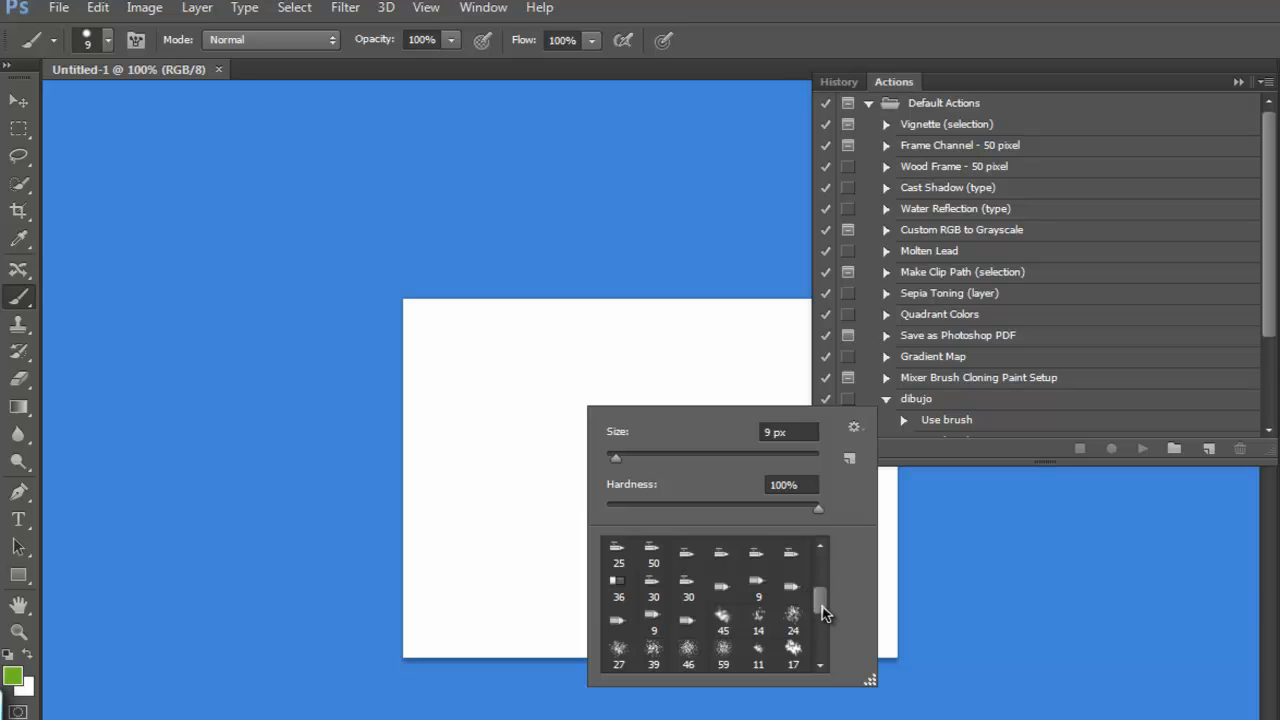
{"action": "scroll", "coordinate": [820, 603], "scroll_direction": "up", "scroll_amount": 2}
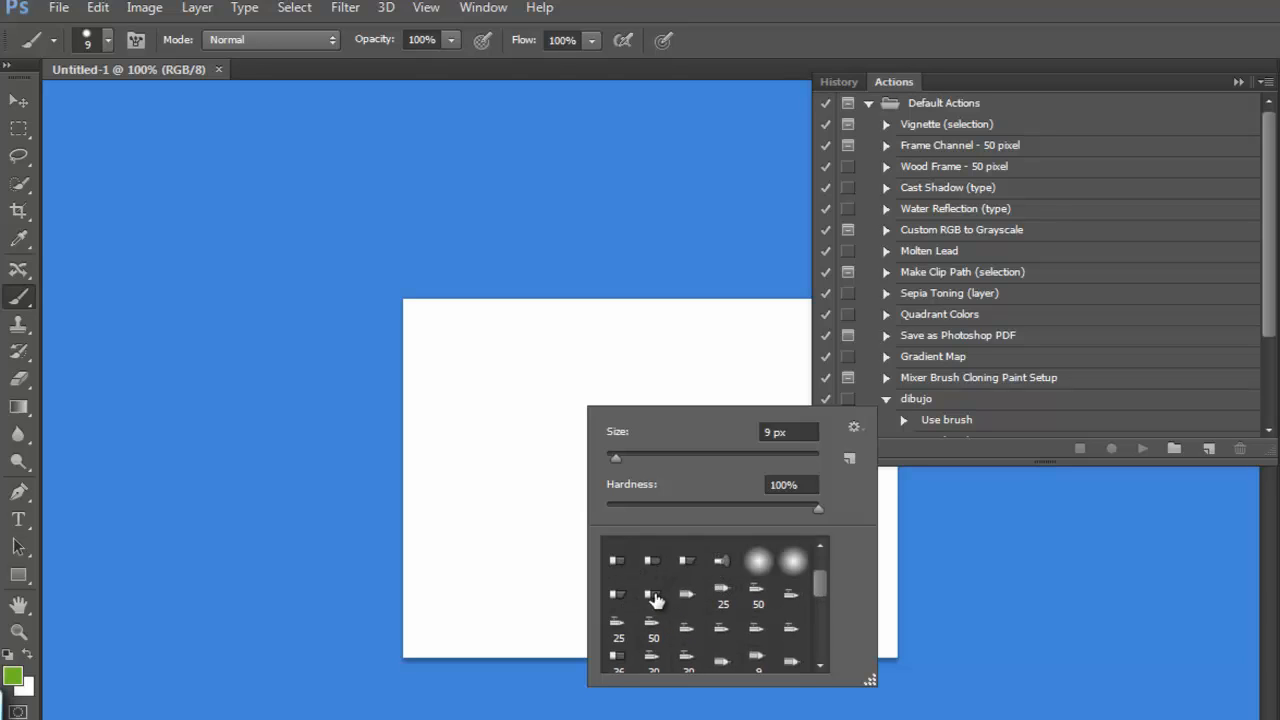
{"action": "left_click_drag", "start_coordinate": [820, 586], "coordinate": [822, 598]}
{"action": "scroll", "coordinate": [822, 598], "scroll_direction": "down", "scroll_amount": 1}
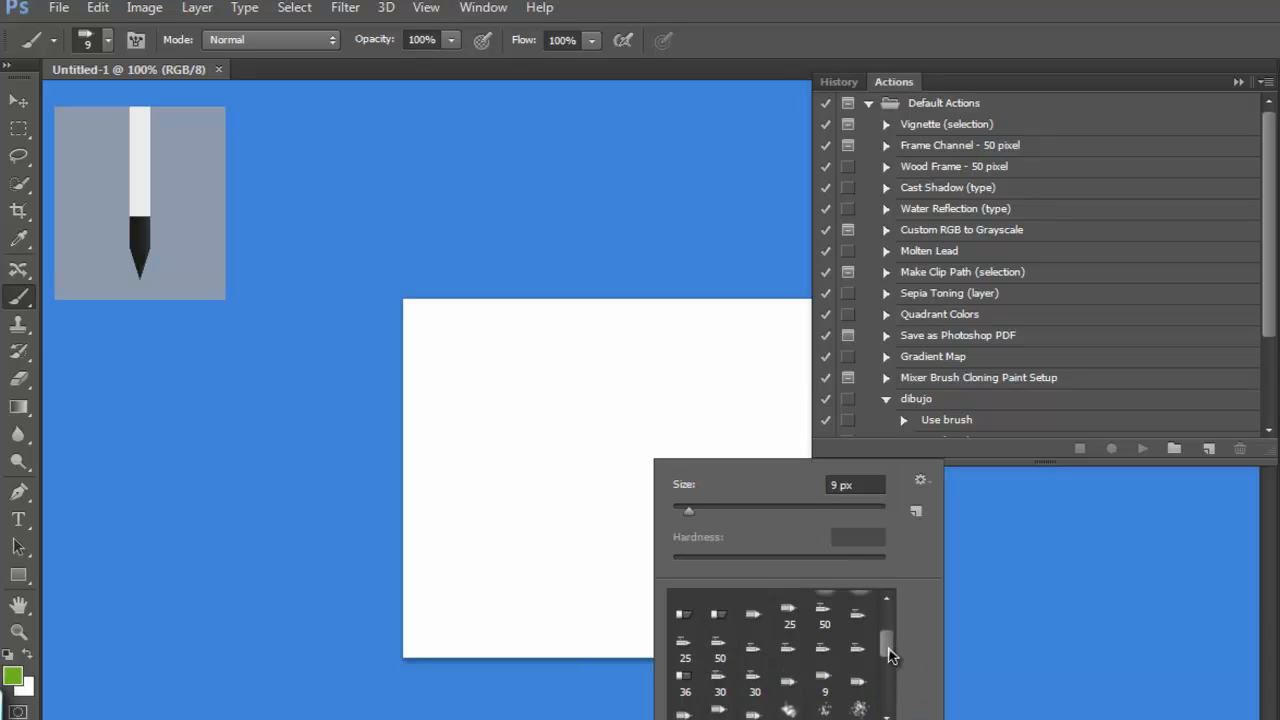
{"action": "left_click_drag", "start_coordinate": [889, 648], "coordinate": [890, 626]}
{"action": "left_click", "coordinate": [720, 607]}
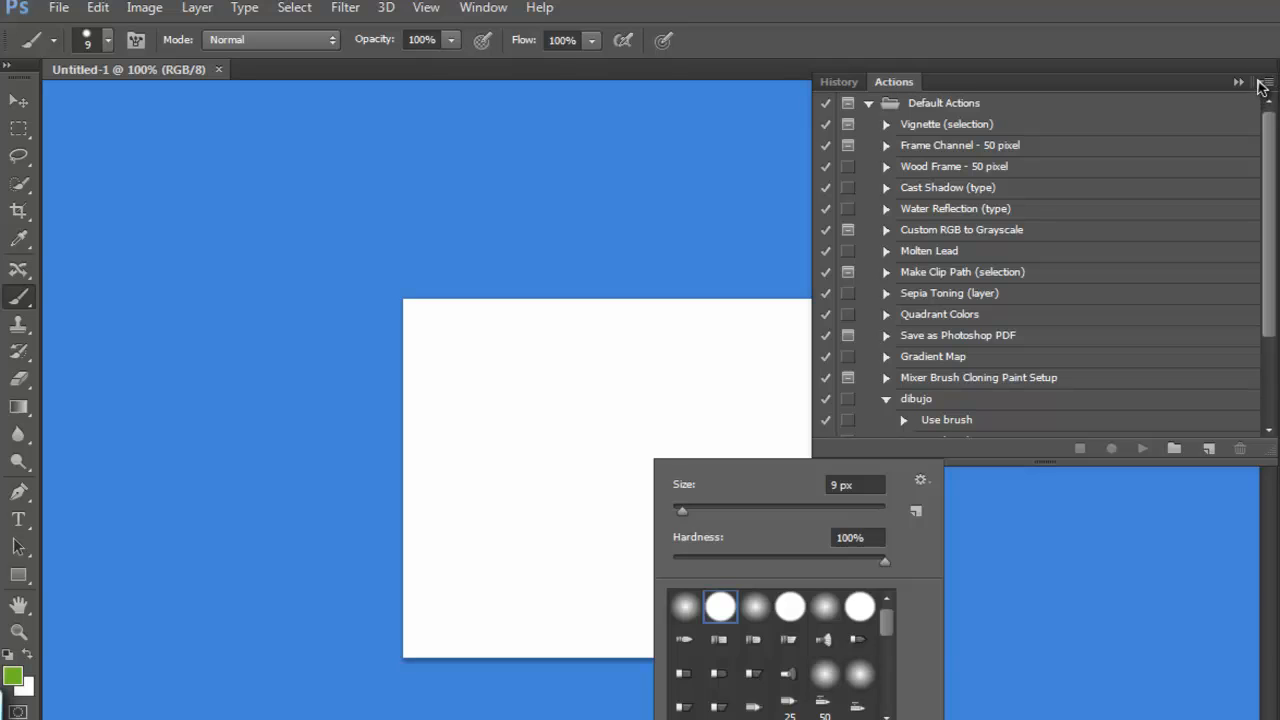
Create a new action named dibujo in the Default Actions set and start recording it.
{"action": "left_click", "coordinate": [1264, 84]}
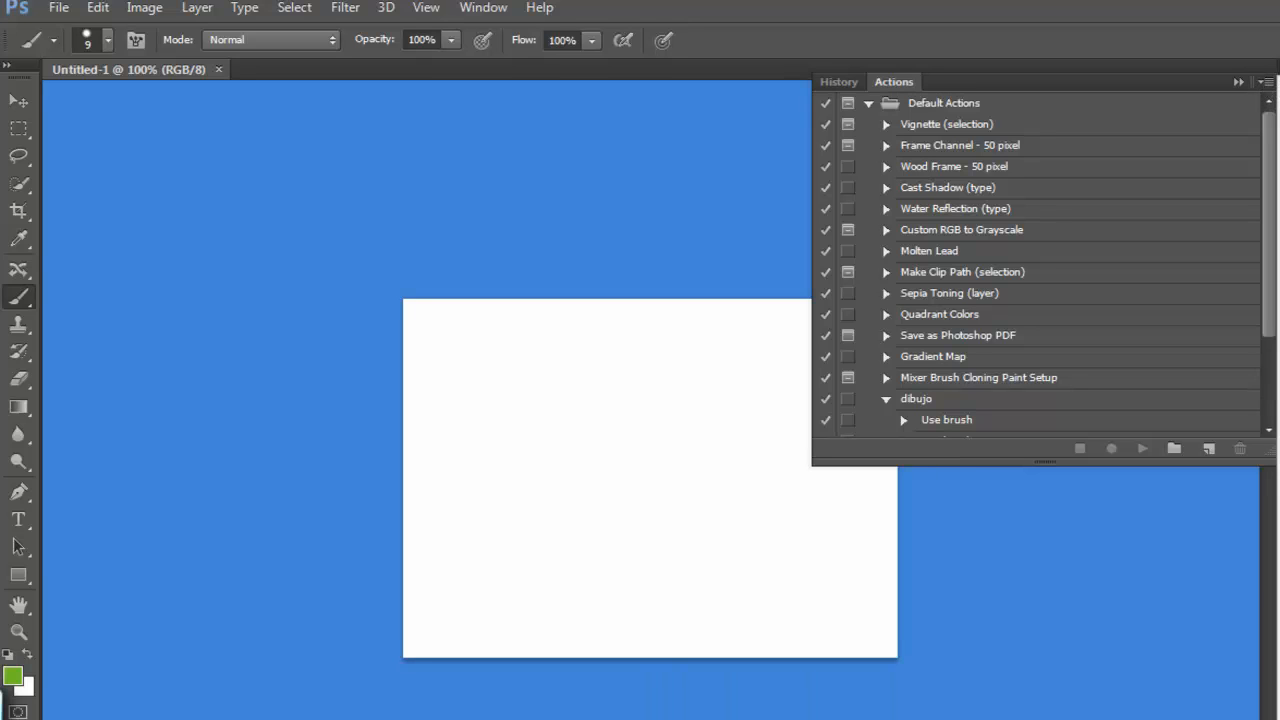
{"action": "left_click", "coordinate": [1264, 83]}
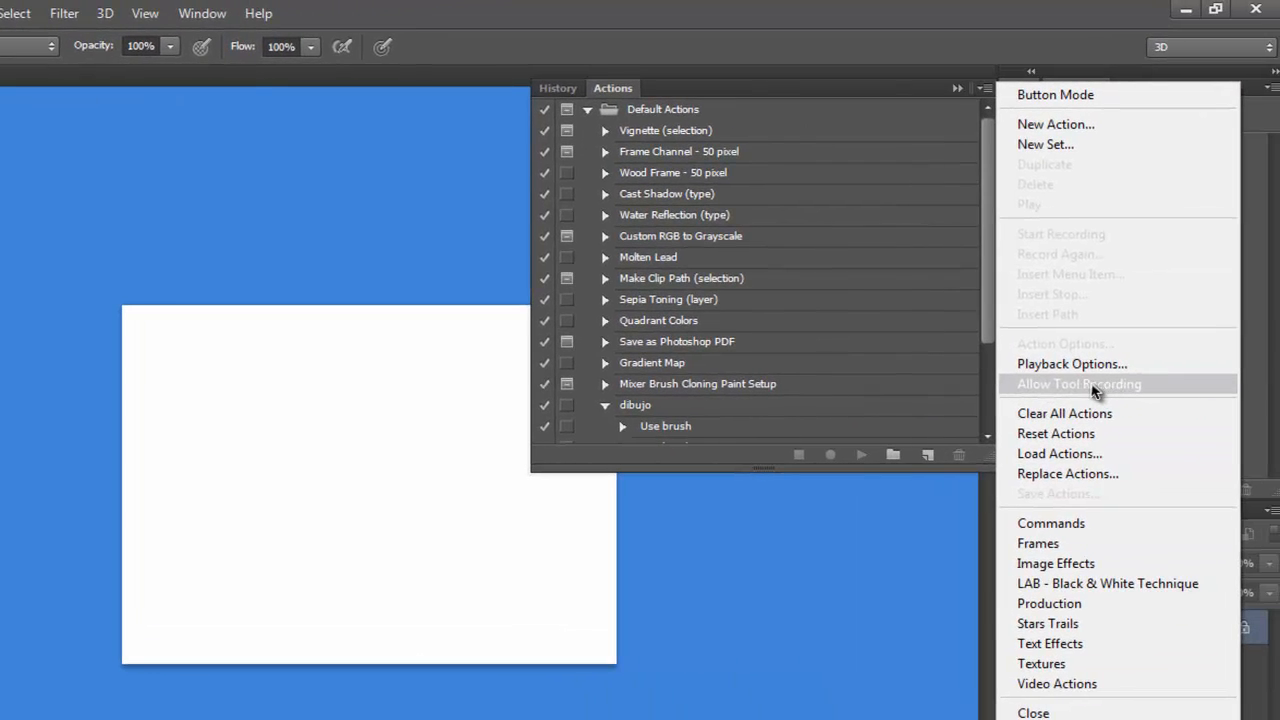
{"action": "left_click", "coordinate": [1056, 124]}
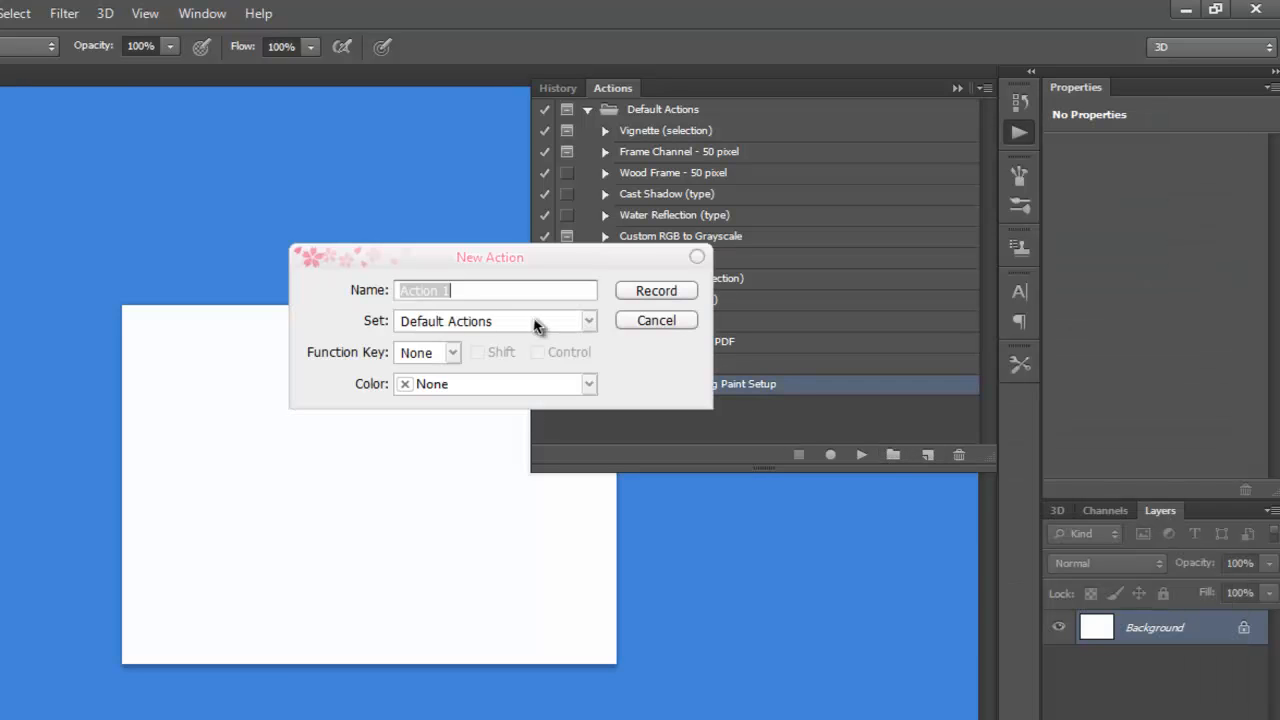
{"action": "type", "text": "dibu"}
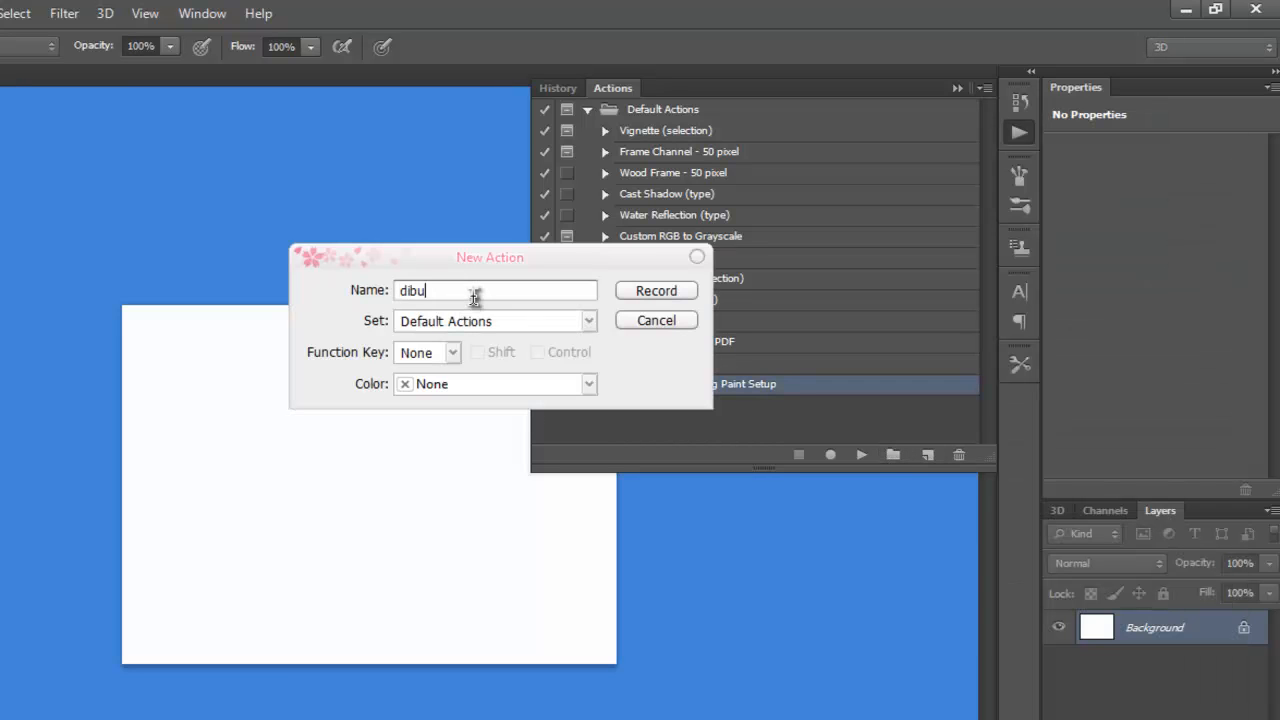
{"action": "type", "text": "jo"}
{"action": "key", "text": "Return"}
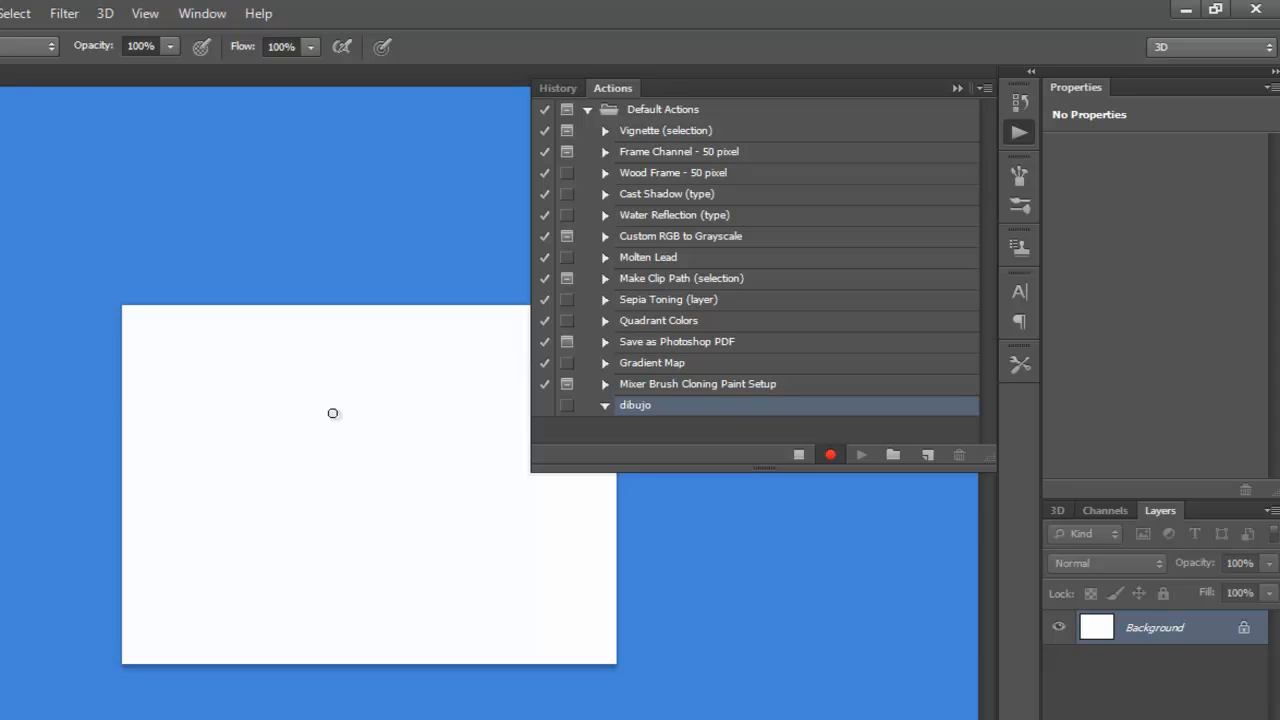
Paint a green house with a door, round window, chimney and smoke on the canvas, and stop recording the action.
{"action": "mouse_move", "coordinate": [298, 431]}
{"action": "left_mouse_down"}
{"action": "mouse_move", "coordinate": [343, 369]}
{"action": "mouse_move", "coordinate": [394, 414]}
{"action": "mouse_move", "coordinate": [360, 437]}
{"action": "mouse_move", "coordinate": [303, 434]}
{"action": "mouse_move", "coordinate": [303, 531]}
{"action": "mouse_move", "coordinate": [349, 549]}
{"action": "mouse_move", "coordinate": [411, 520]}
{"action": "mouse_move", "coordinate": [410, 438]}
{"action": "left_mouse_up"}
{"action": "mouse_move", "coordinate": [337, 546]}
{"action": "left_mouse_down"}
{"action": "mouse_move", "coordinate": [375, 496]}
{"action": "mouse_move", "coordinate": [380, 548]}
{"action": "left_mouse_up"}
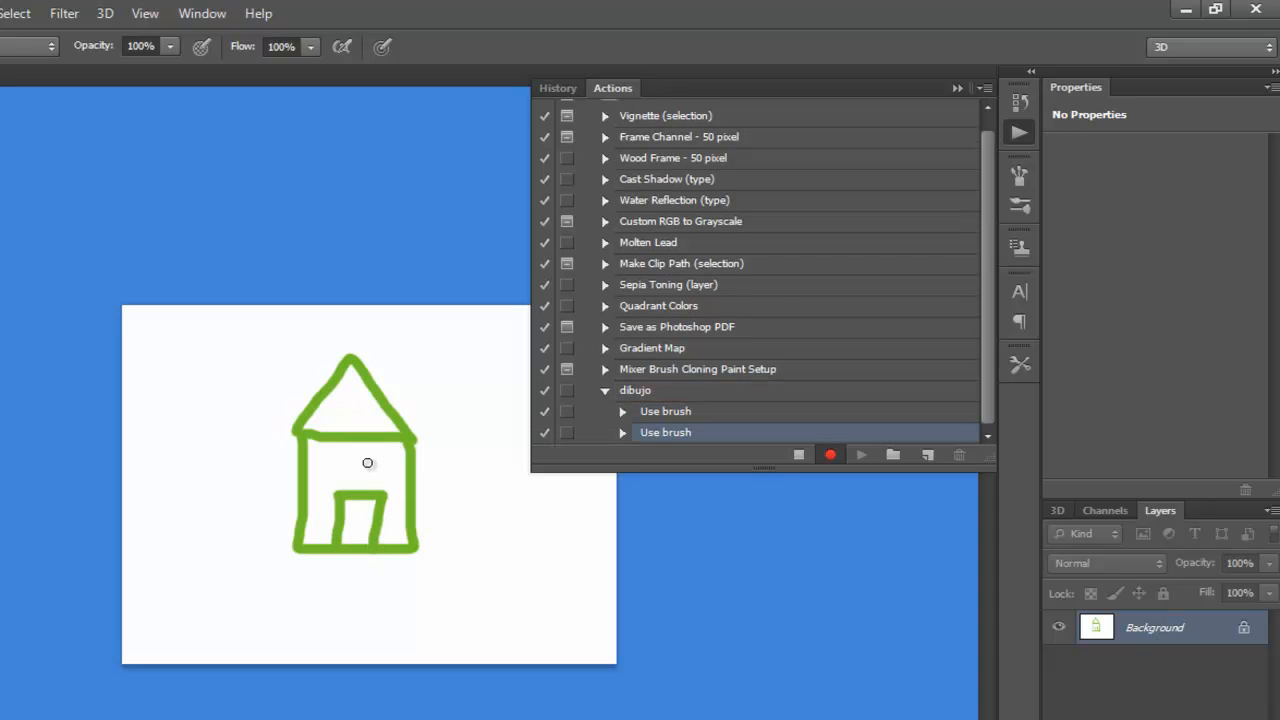
{"action": "left_click_drag", "start_coordinate": [371, 462], "coordinate": [372, 464]}
{"action": "mouse_move", "coordinate": [385, 397]}
{"action": "left_mouse_down"}
{"action": "mouse_move", "coordinate": [410, 364]}
{"action": "mouse_move", "coordinate": [414, 418]}
{"action": "left_mouse_up"}
{"action": "mouse_move", "coordinate": [404, 326]}
{"action": "left_mouse_down"}
{"action": "mouse_move", "coordinate": [401, 341]}
{"action": "mouse_move", "coordinate": [424, 318]}
{"action": "left_mouse_up"}
{"action": "left_click", "coordinate": [797, 455]}
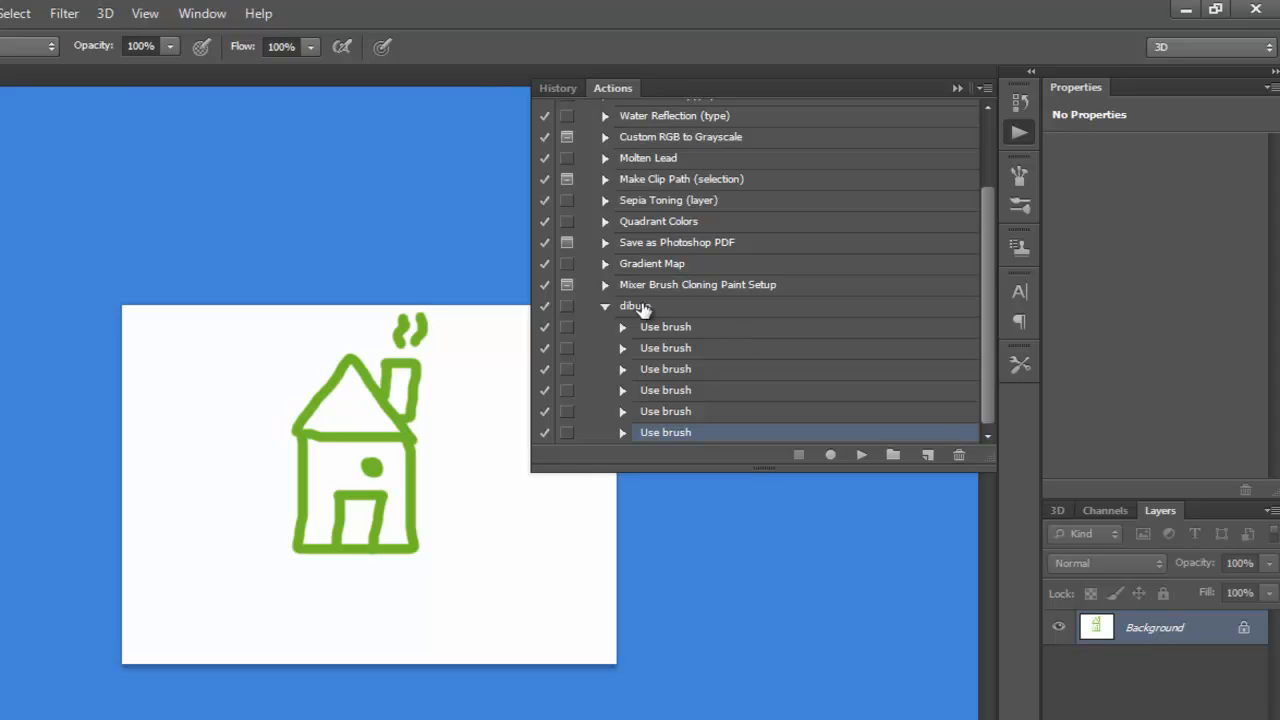
With the dibujo action selected, close Untitled-1 without saving and create a new blank document.
{"action": "left_click", "coordinate": [640, 306]}
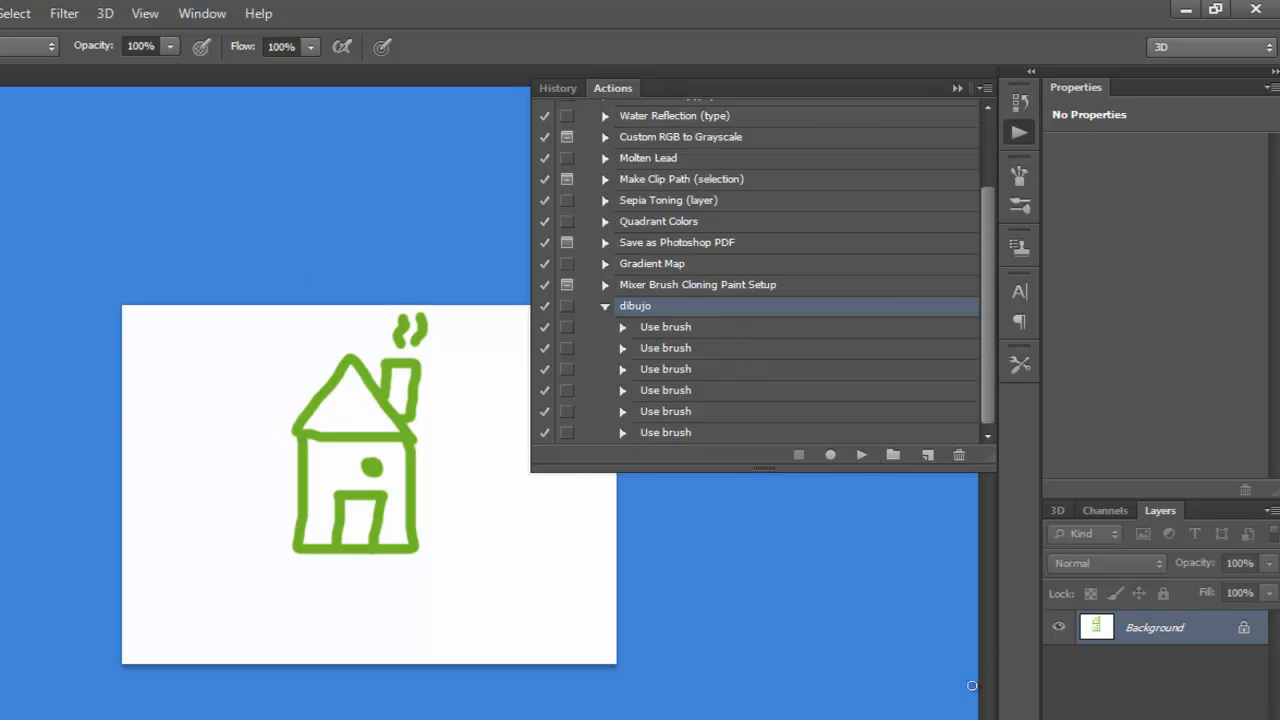
{"action": "key", "text": "ctrl+w"}
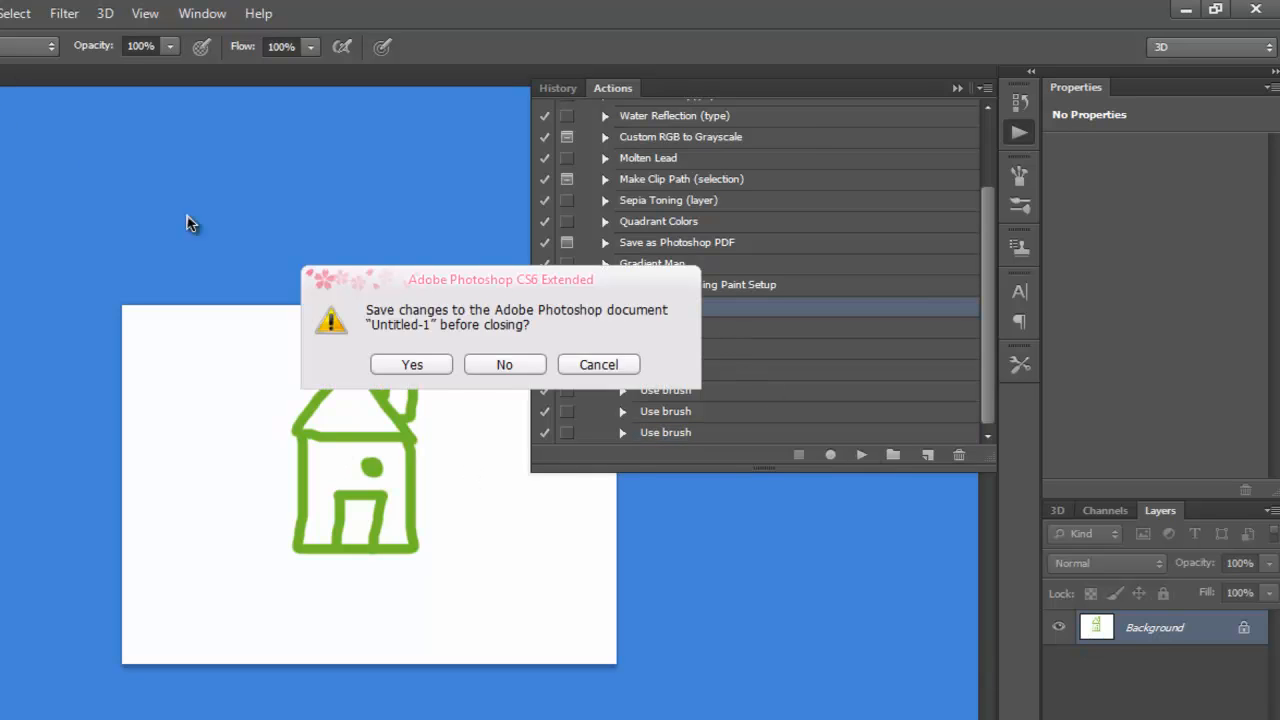
{"action": "left_click", "coordinate": [503, 364]}
{"action": "key", "text": "alt+f"}
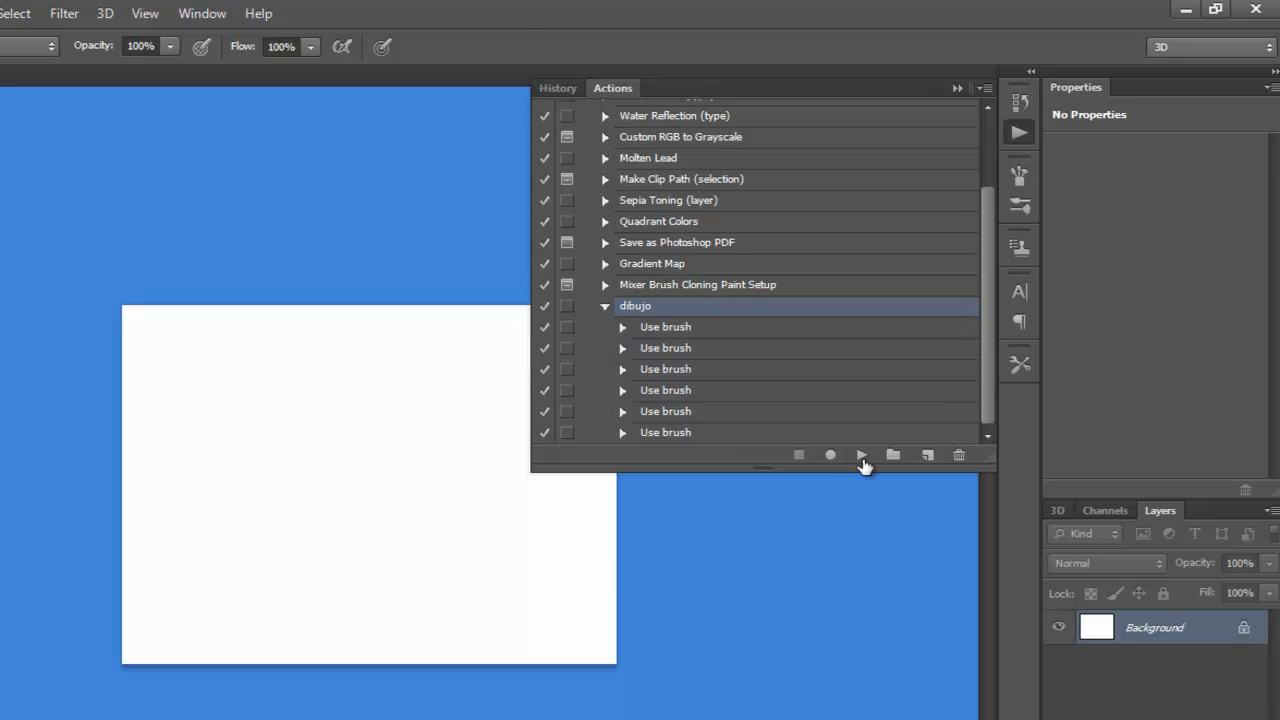
Play the dibujo action on the blank canvas and check the playback and tool-recording options for actions.
{"action": "left_click", "coordinate": [862, 456]}
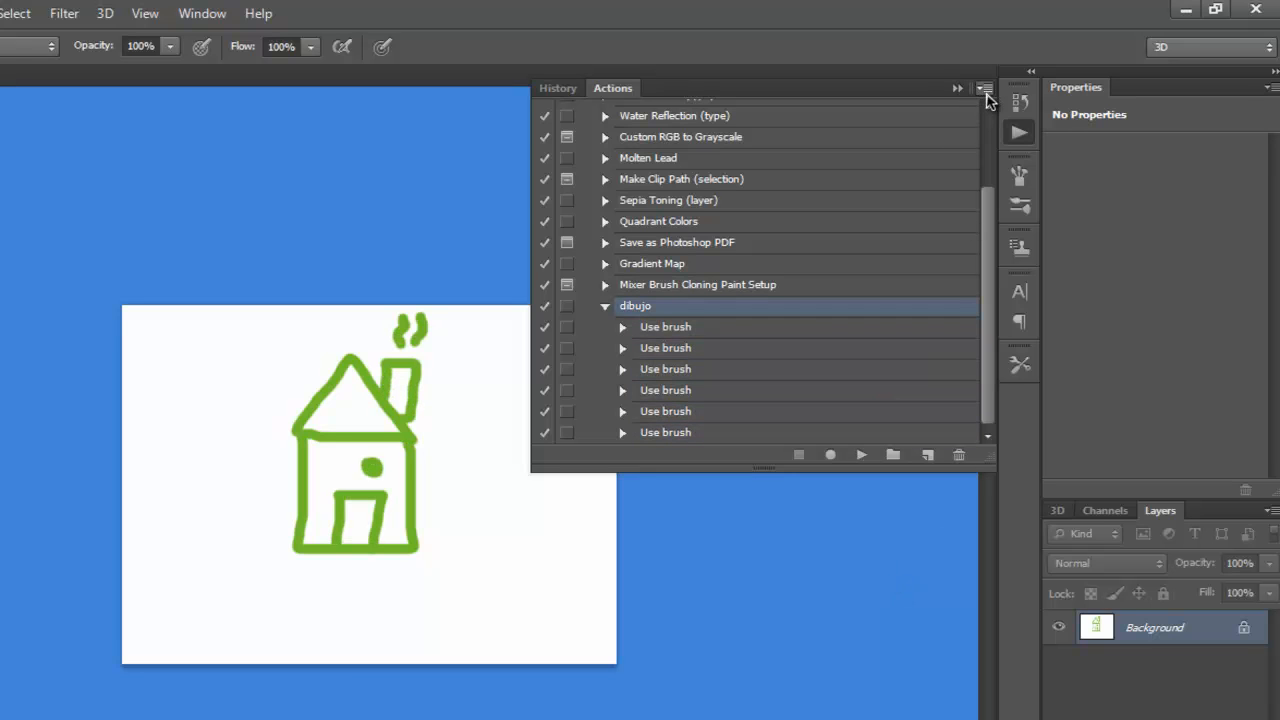
{"action": "left_click", "coordinate": [986, 95]}
{"action": "left_click", "coordinate": [1068, 366]}
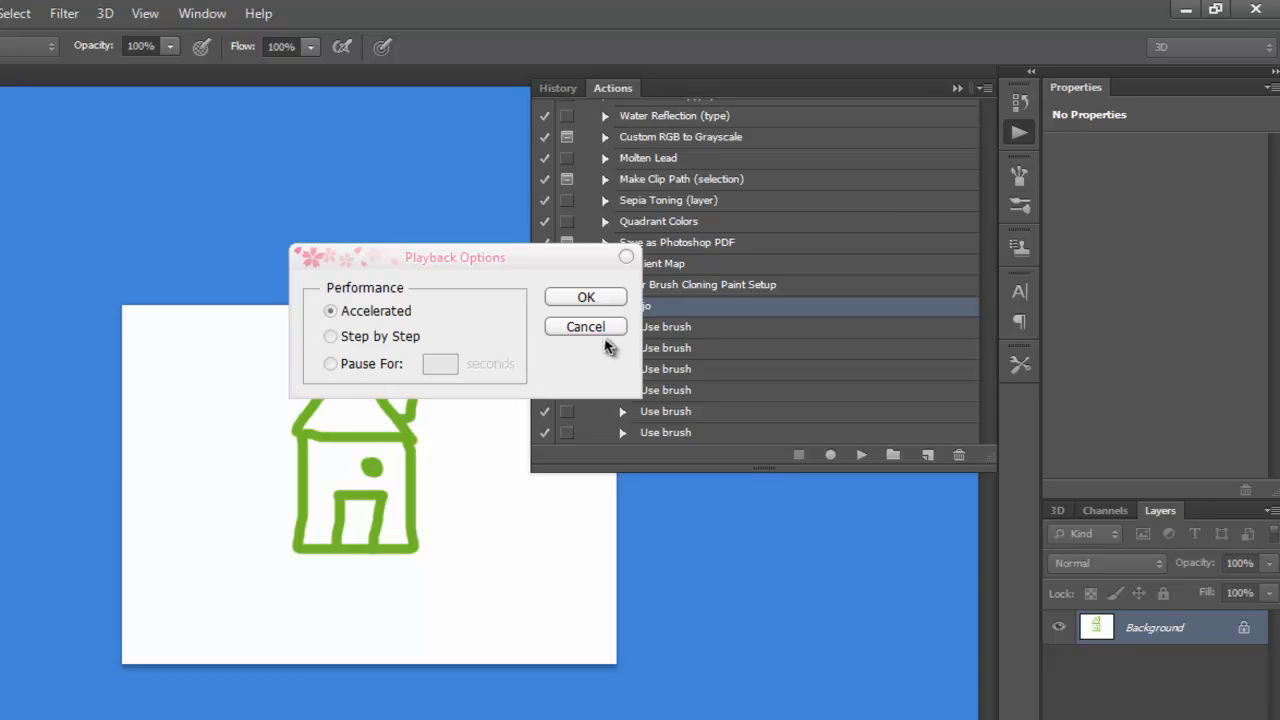
{"action": "left_click", "coordinate": [588, 328]}
{"action": "left_click", "coordinate": [986, 89]}
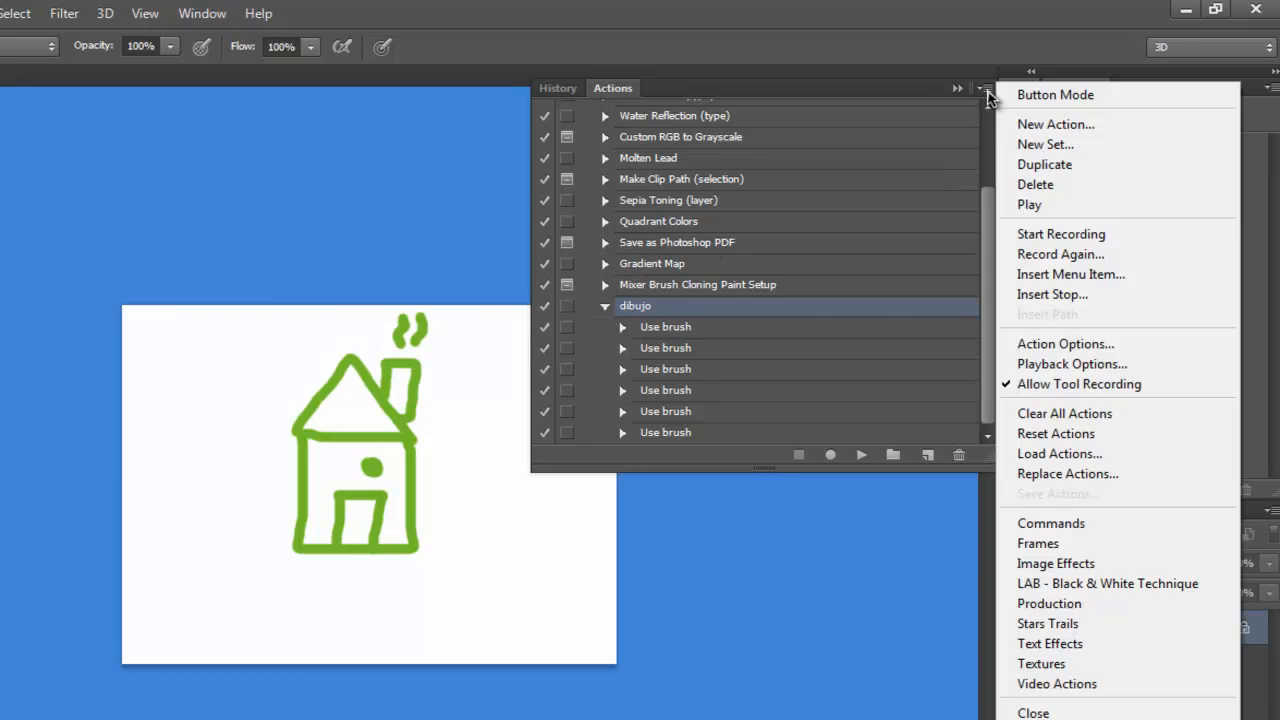
{"action": "left_click", "coordinate": [1020, 387]}
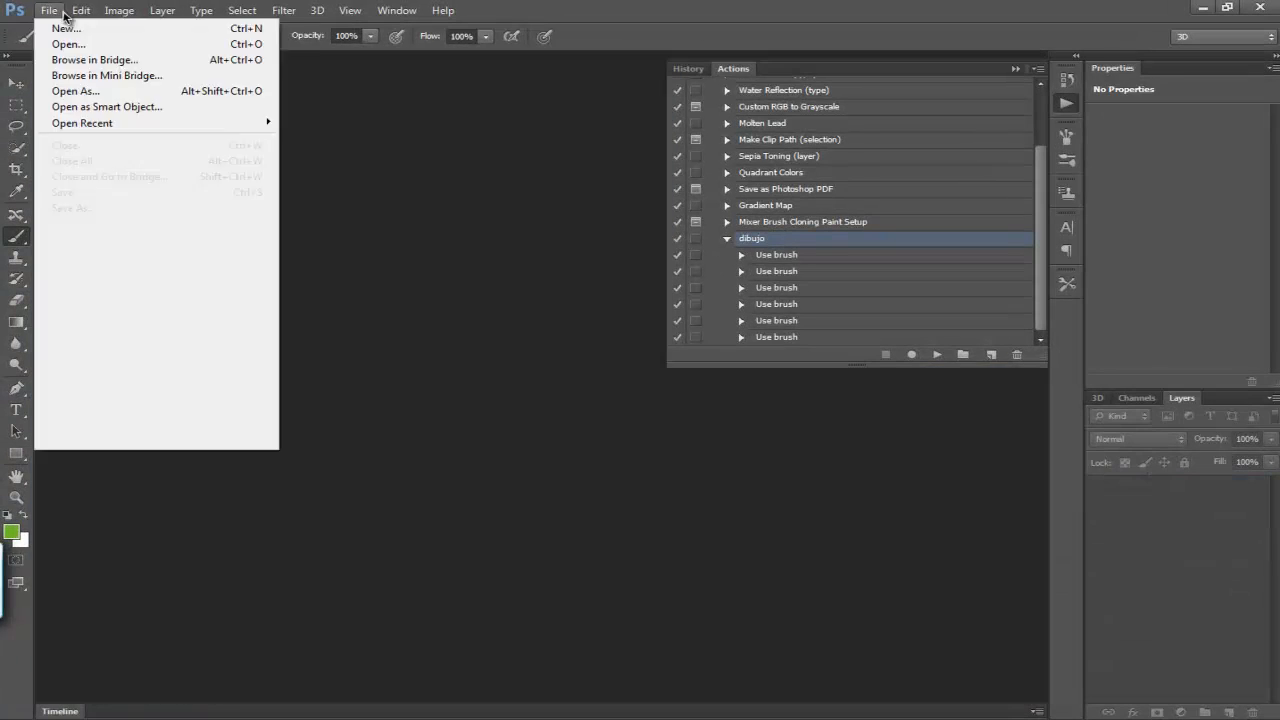
Create a new blank document and collapse the list of actions to clear the canvas area.
{"action": "left_click", "coordinate": [45, 12]}
{"action": "left_click", "coordinate": [45, 12]}
{"action": "left_click", "coordinate": [55, 39]}
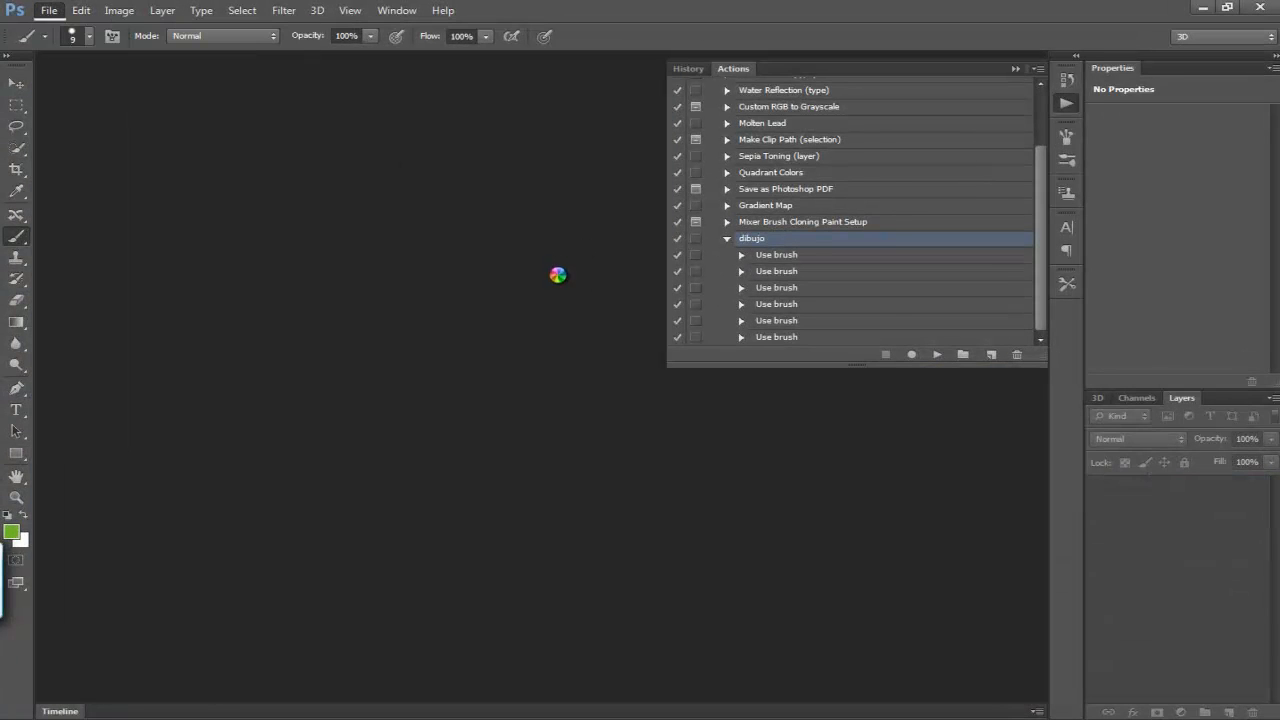
{"action": "left_click", "coordinate": [795, 178]}
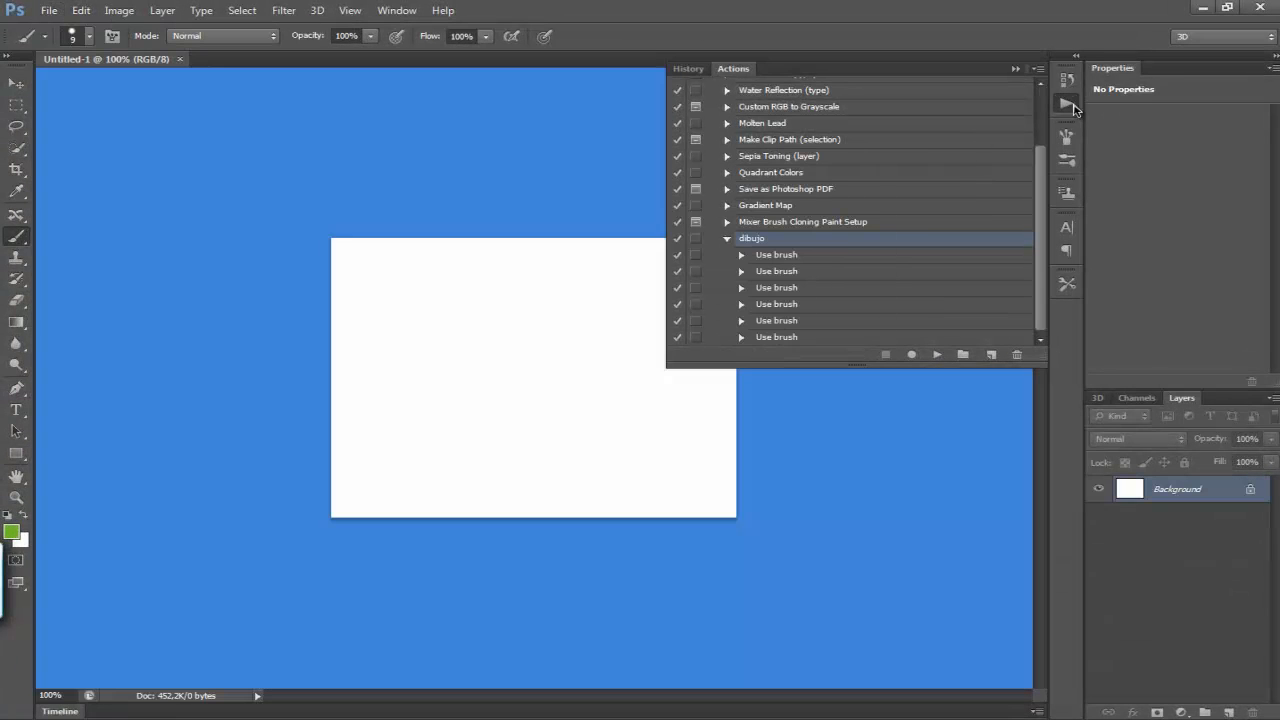
{"action": "left_click", "coordinate": [1061, 101]}
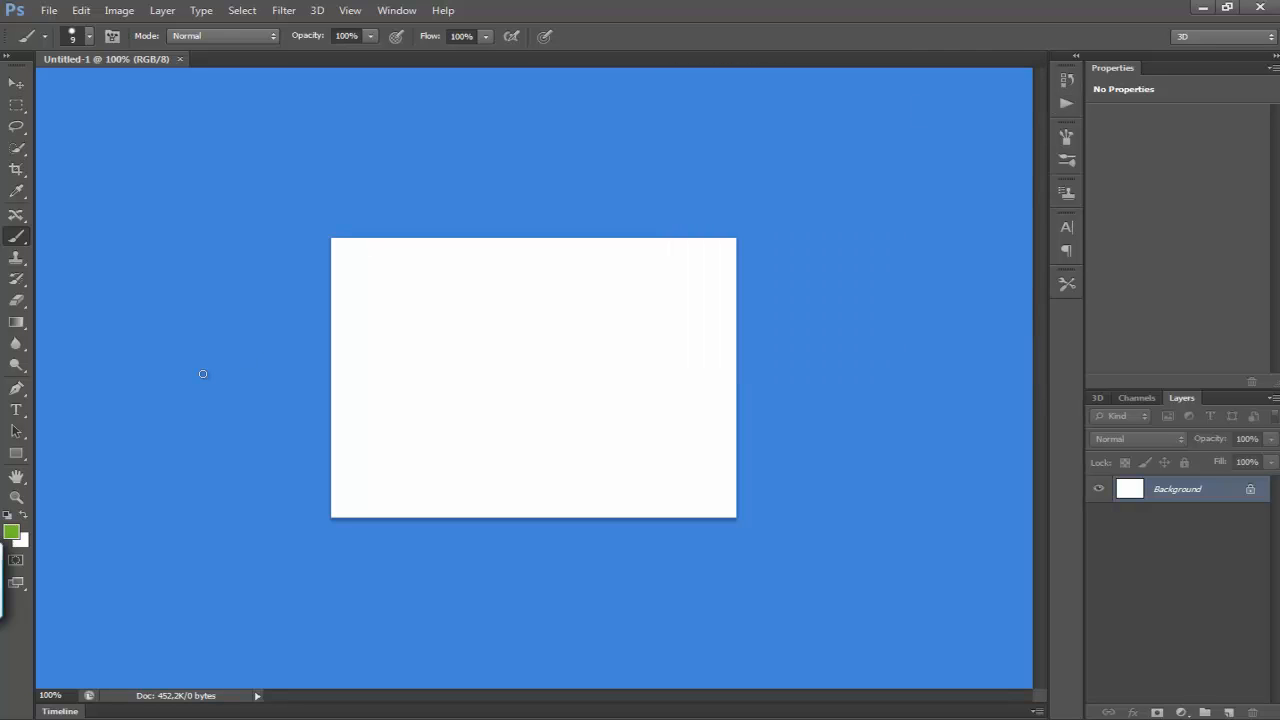
Draw a rectangle shape about 315 × 219 px on the canvas with the Rectangle Tool.
{"action": "left_click_drag", "start_coordinate": [20, 458], "coordinate": [107, 457]}
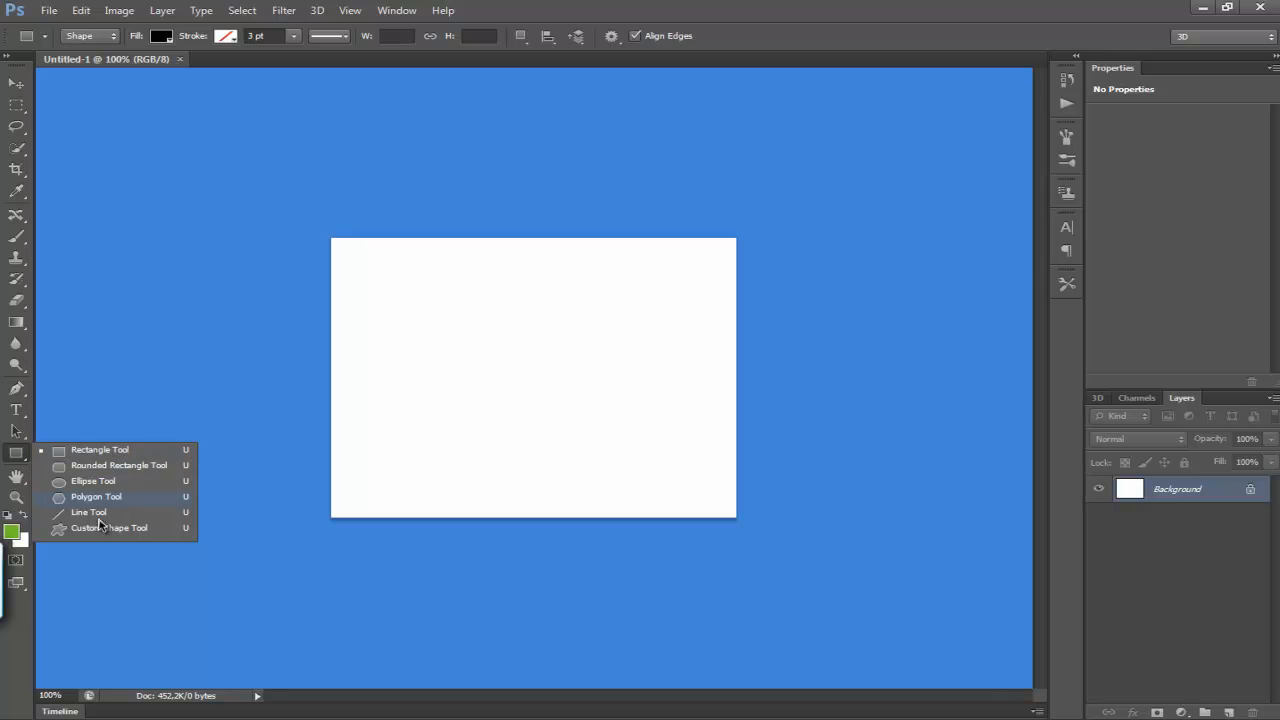
{"action": "left_click", "coordinate": [103, 458]}
{"action": "left_click_drag", "start_coordinate": [409, 283], "coordinate": [693, 467]}
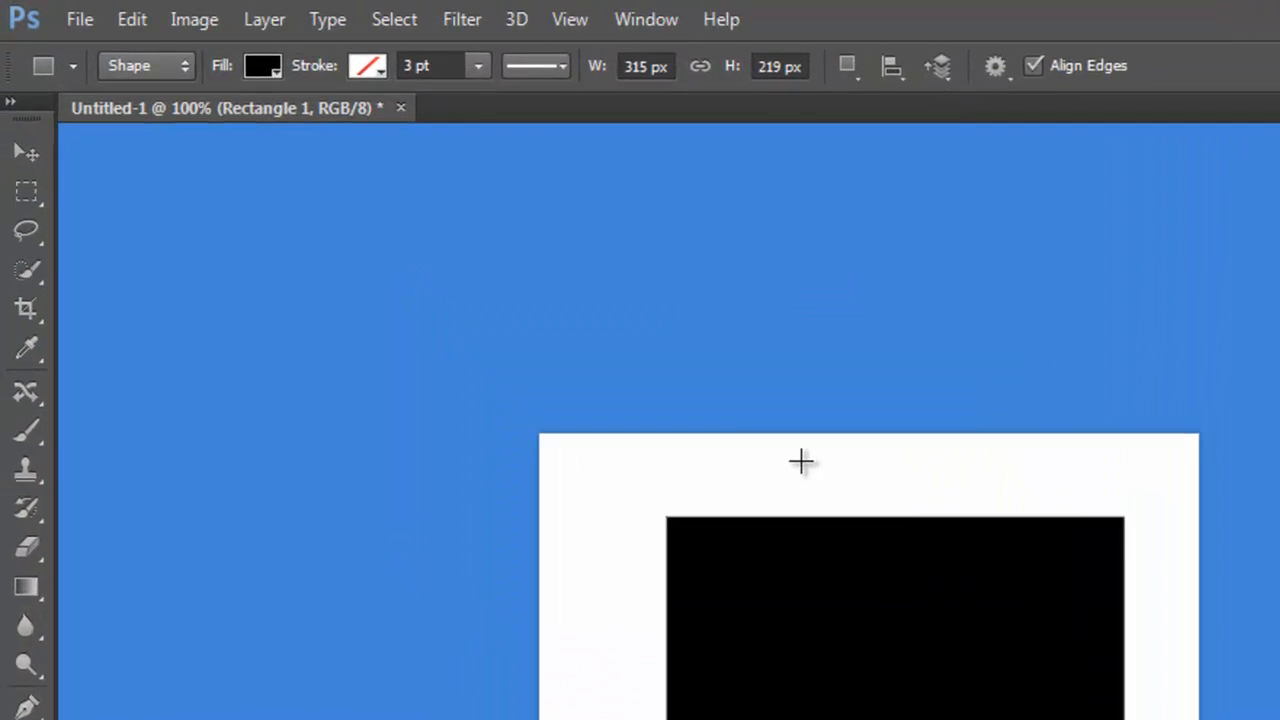
Try solid green, solid blue, black-to-white gradient and bubble pattern fills on the rectangle, then set its fill to none.
{"action": "left_click", "coordinate": [270, 68]}
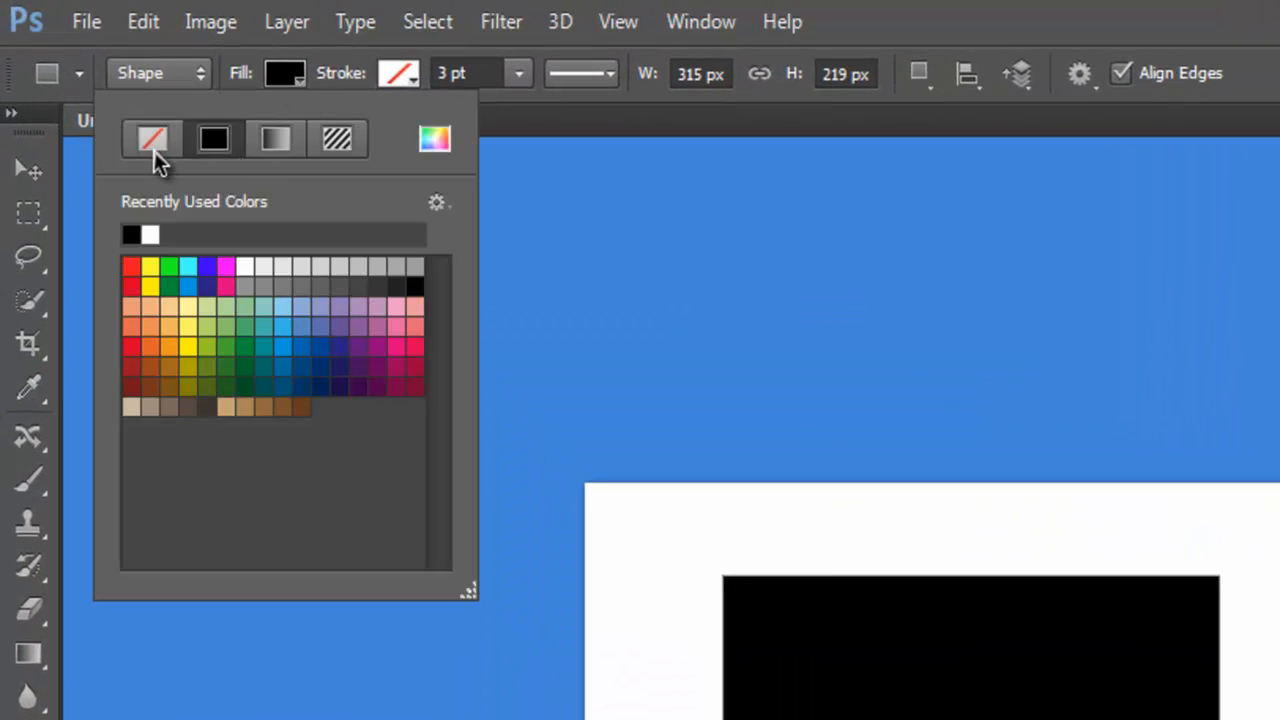
{"action": "left_click", "coordinate": [153, 148]}
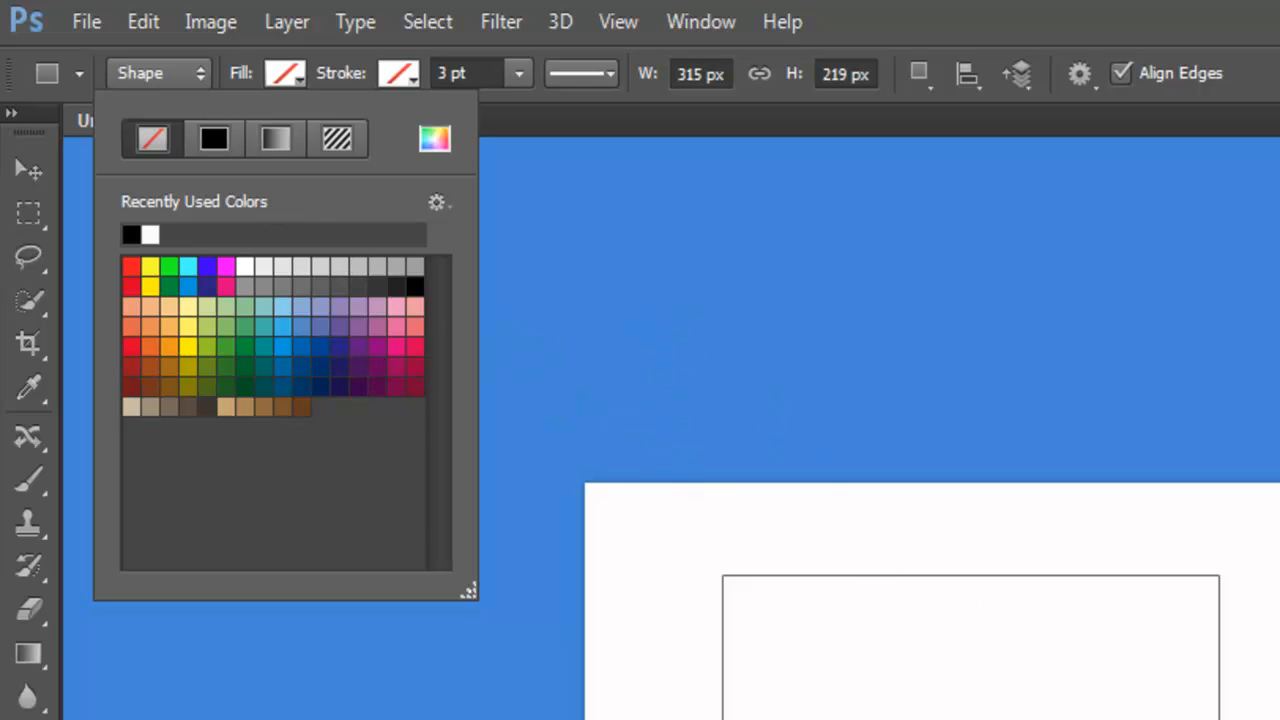
{"action": "left_click", "coordinate": [220, 145]}
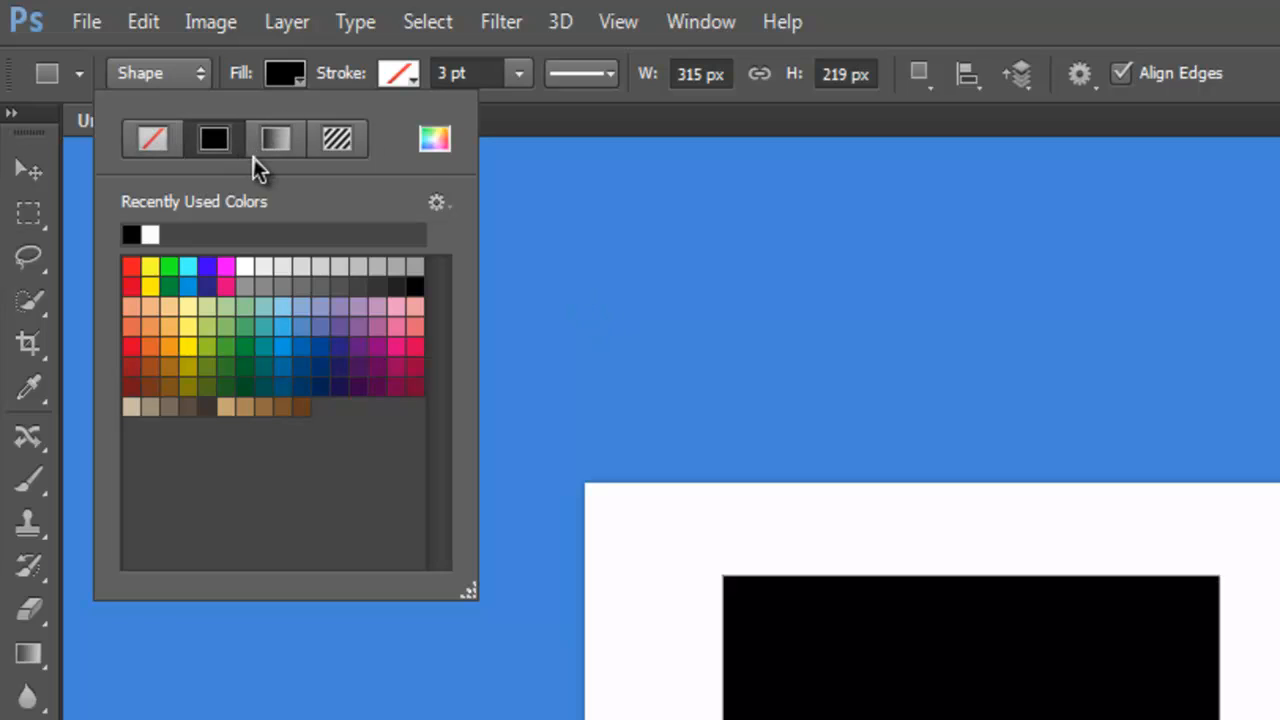
{"action": "left_click", "coordinate": [224, 320]}
{"action": "left_click", "coordinate": [283, 360]}
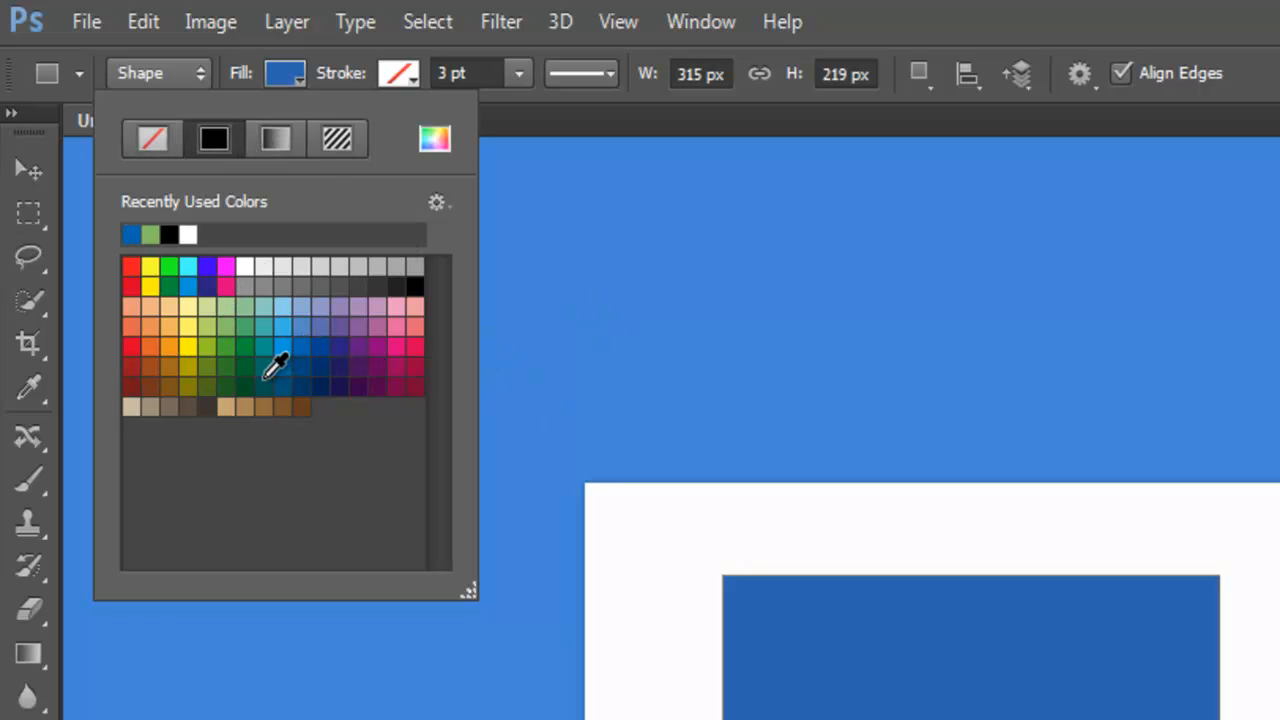
{"action": "left_click", "coordinate": [281, 136]}
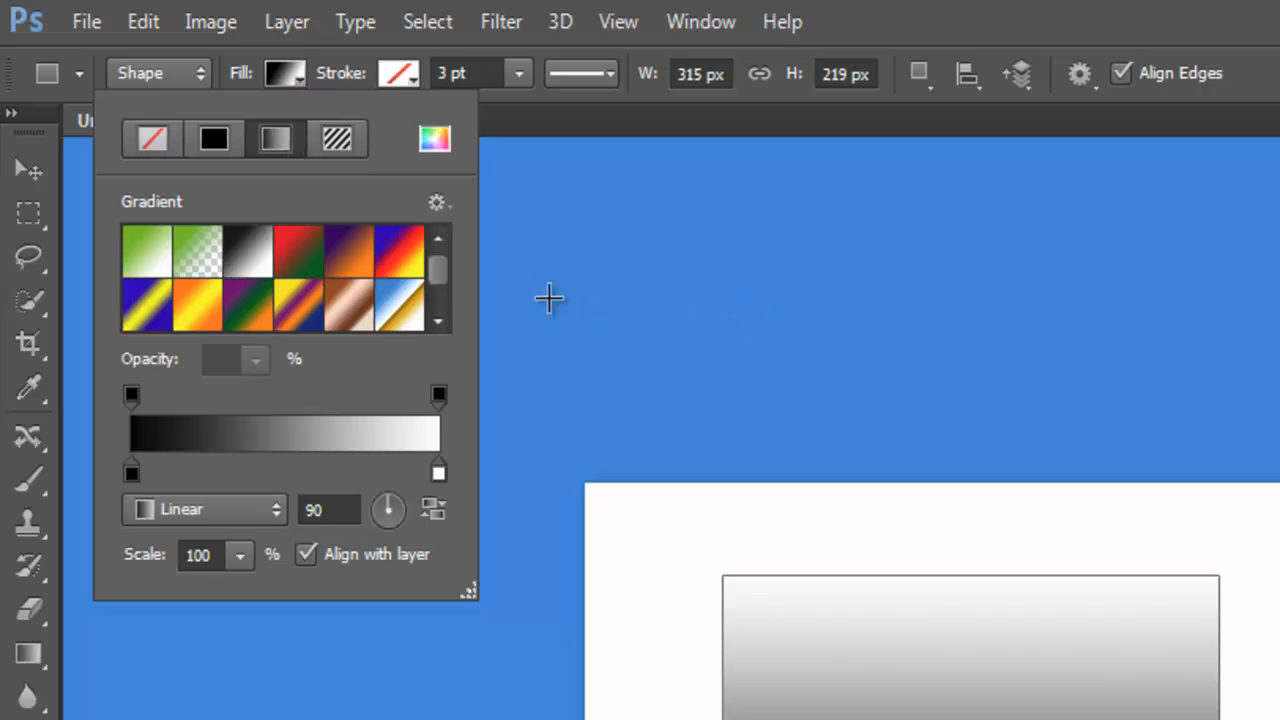
{"action": "left_click", "coordinate": [344, 152]}
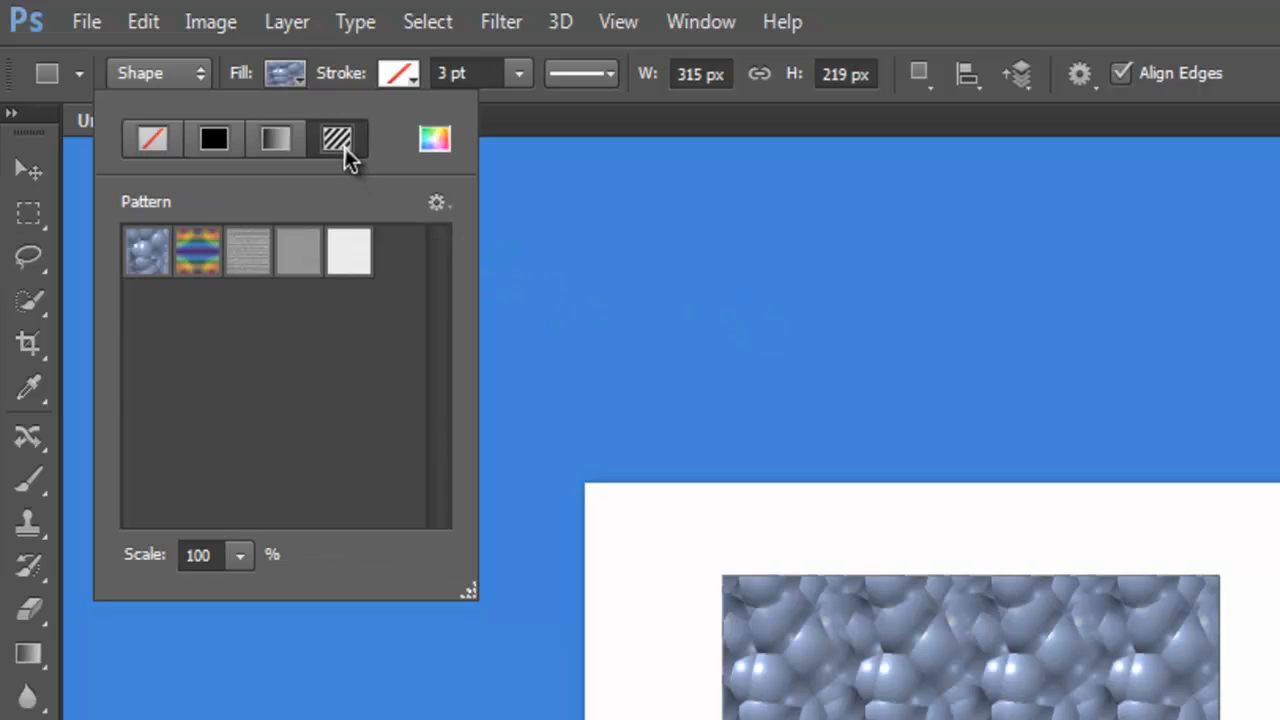
{"action": "left_click", "coordinate": [166, 147]}
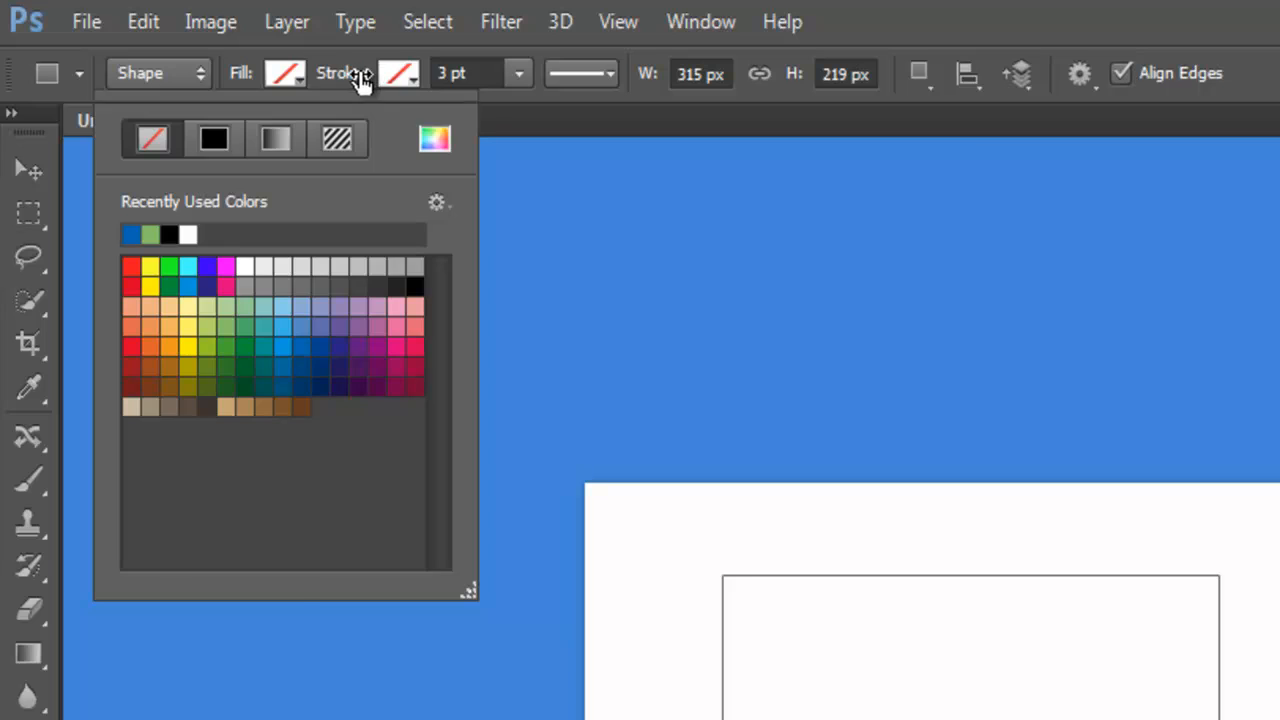
Give the rectangle a solid pink stroke, try the dashed line style and choose the dotted one.
{"action": "left_click", "coordinate": [397, 75]}
{"action": "left_click", "coordinate": [397, 75]}
{"action": "left_click", "coordinate": [327, 138]}
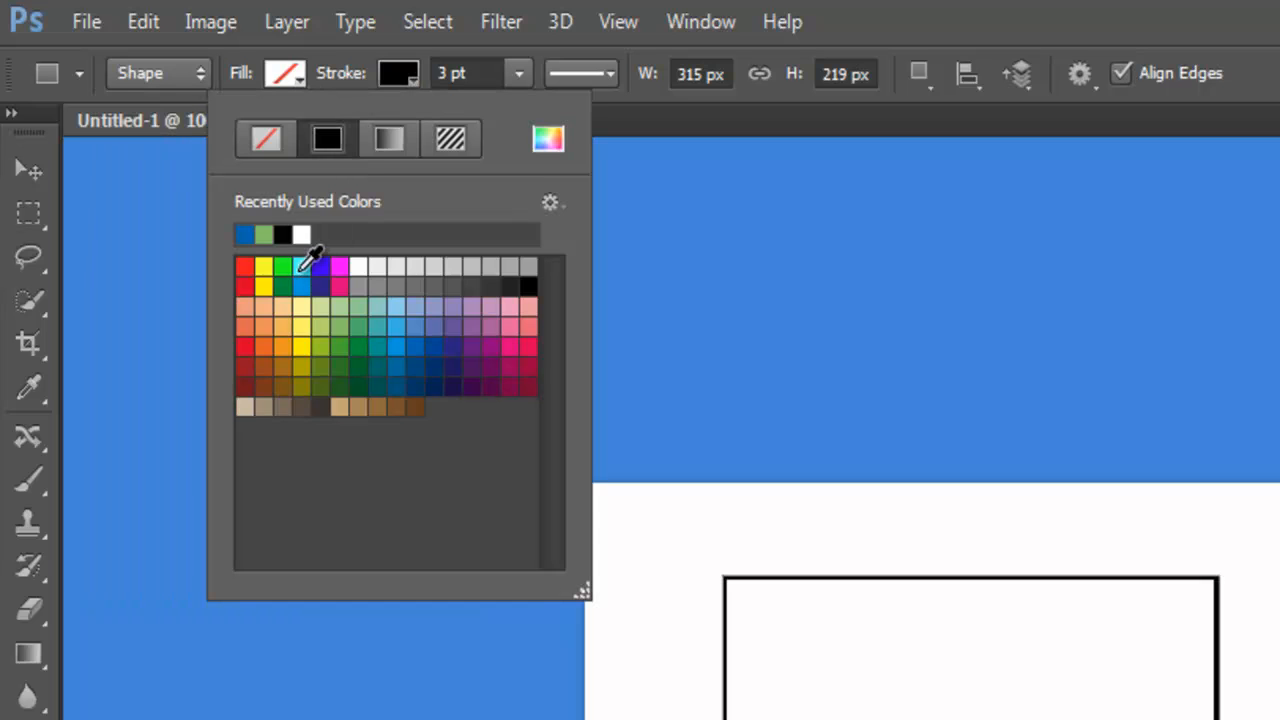
{"action": "left_click", "coordinate": [340, 285]}
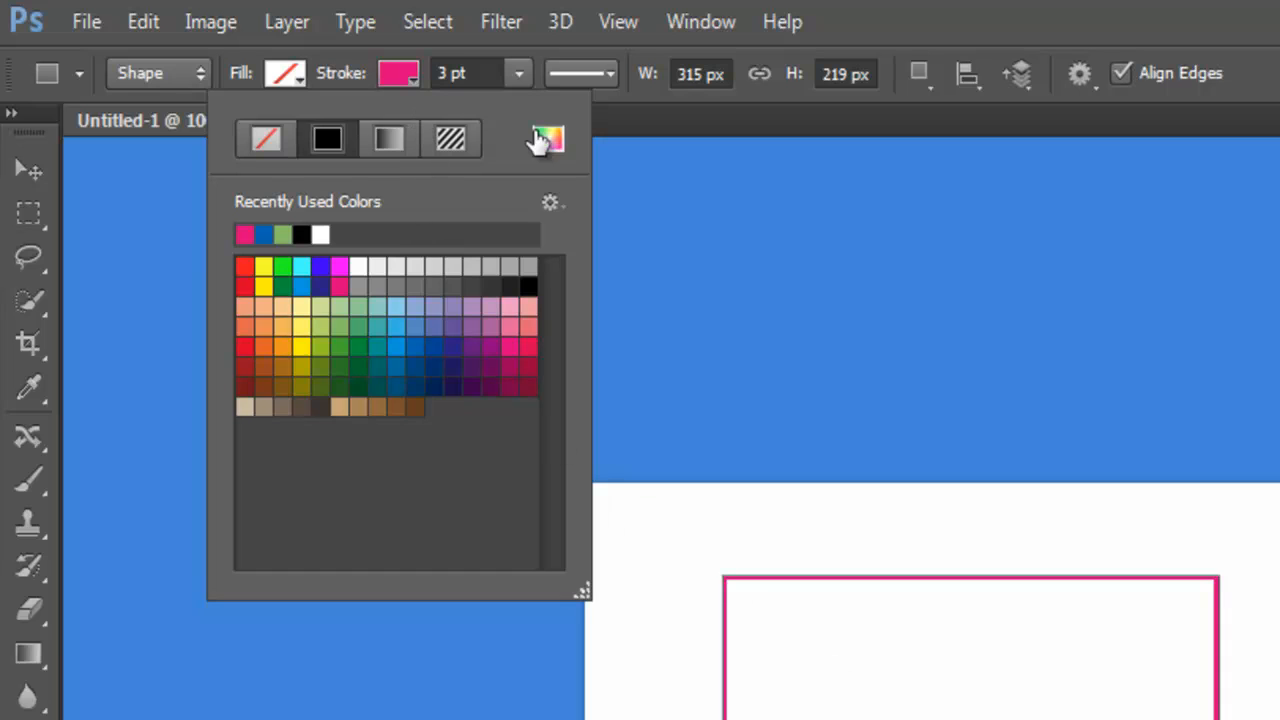
{"action": "left_click", "coordinate": [610, 75]}
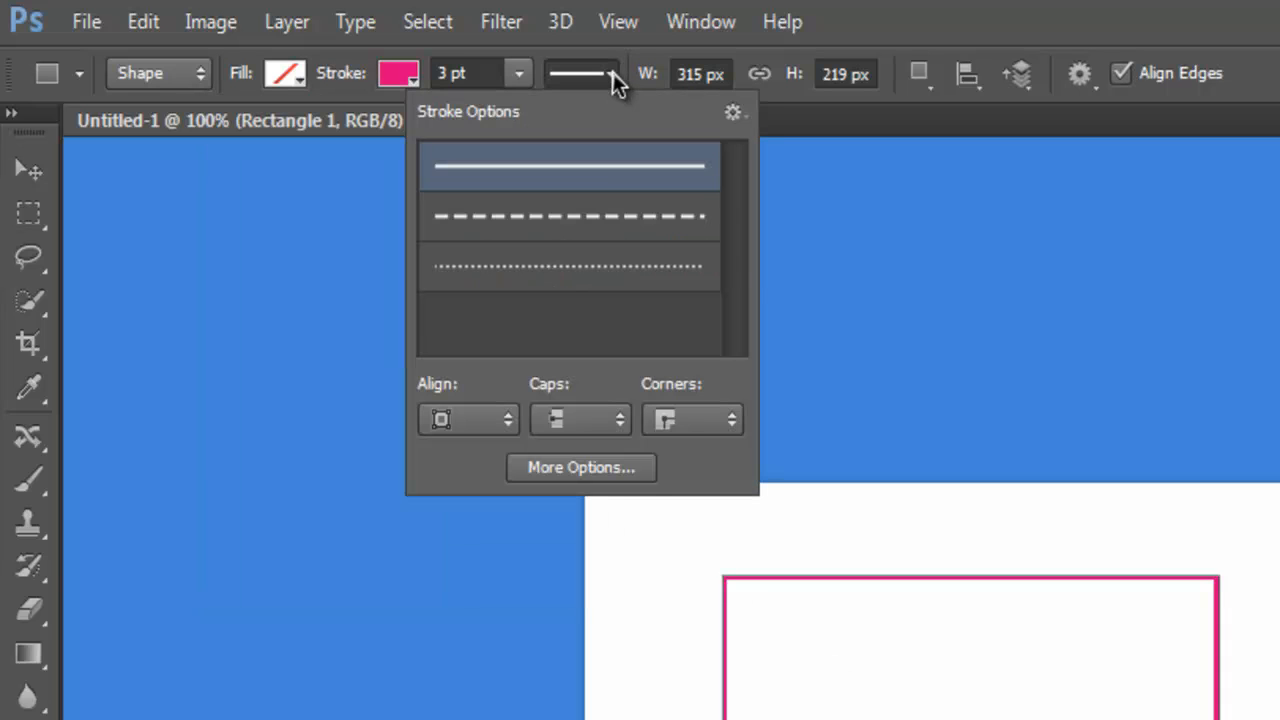
{"action": "left_click", "coordinate": [582, 230]}
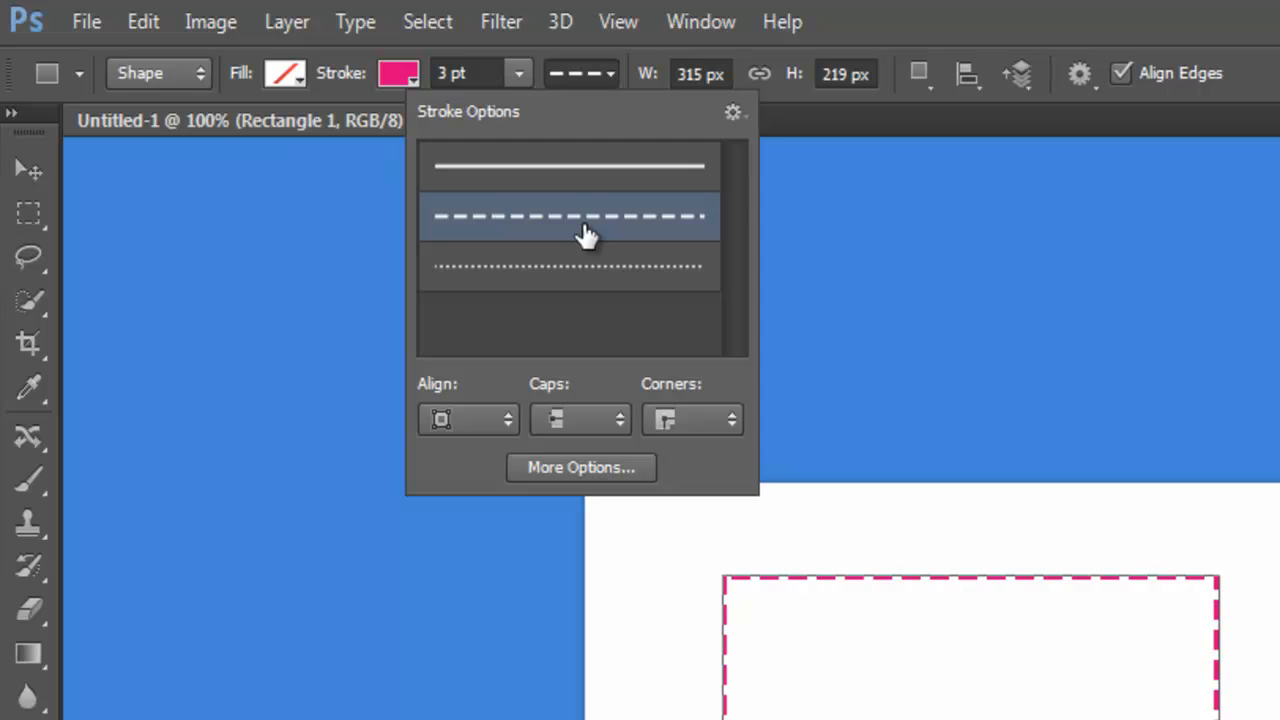
{"action": "left_click", "coordinate": [583, 266]}
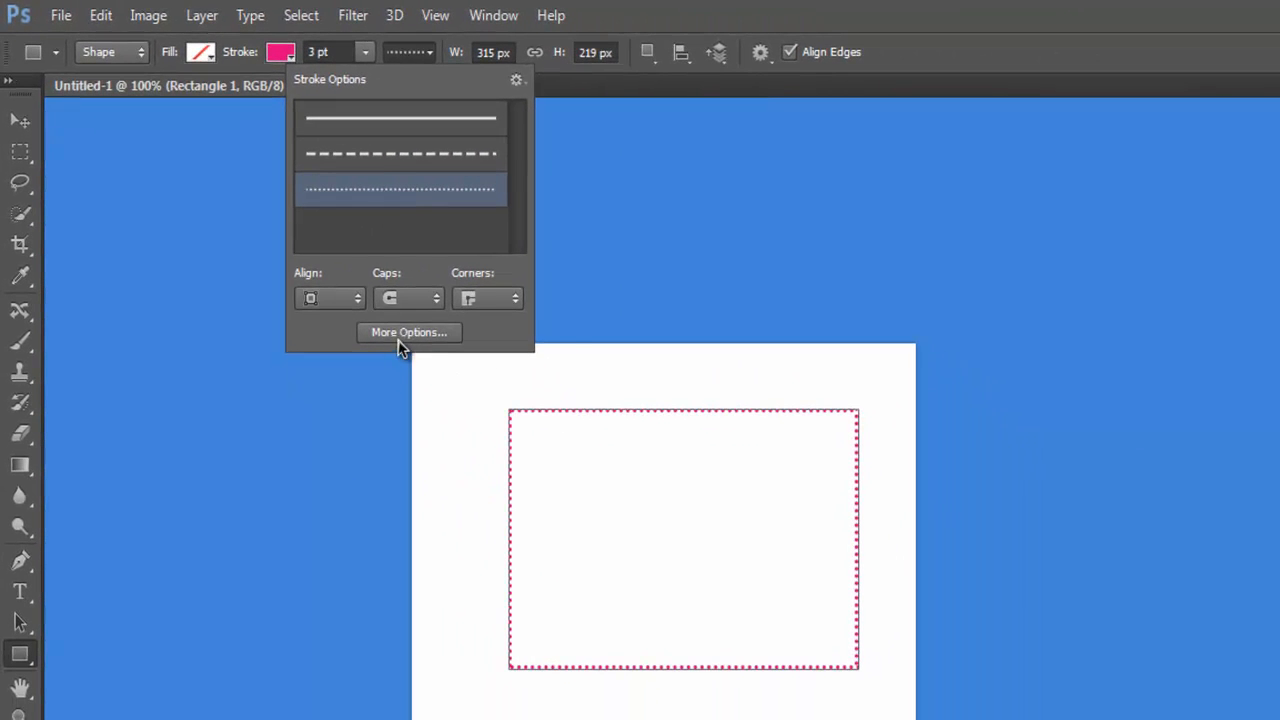
In the detailed stroke options, try the Outside and Center alignments and different cap styles, including Butt.
{"action": "left_click", "coordinate": [402, 333]}
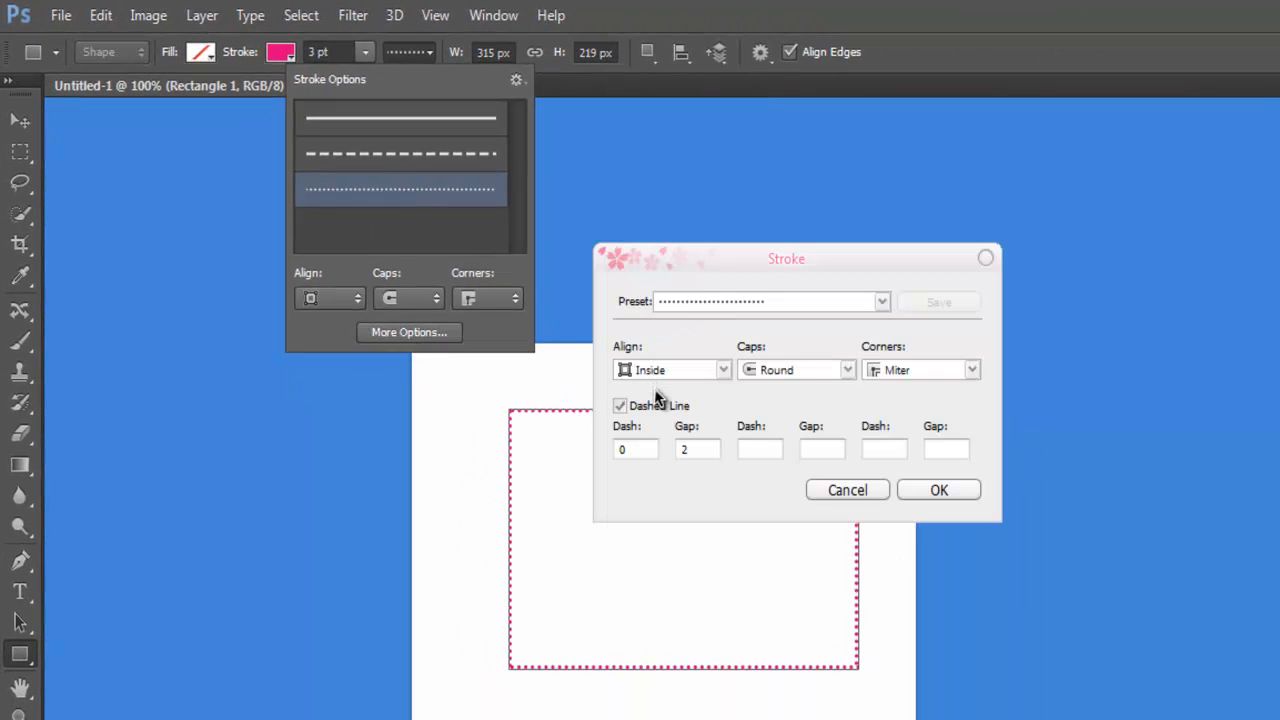
{"action": "left_click", "coordinate": [720, 371]}
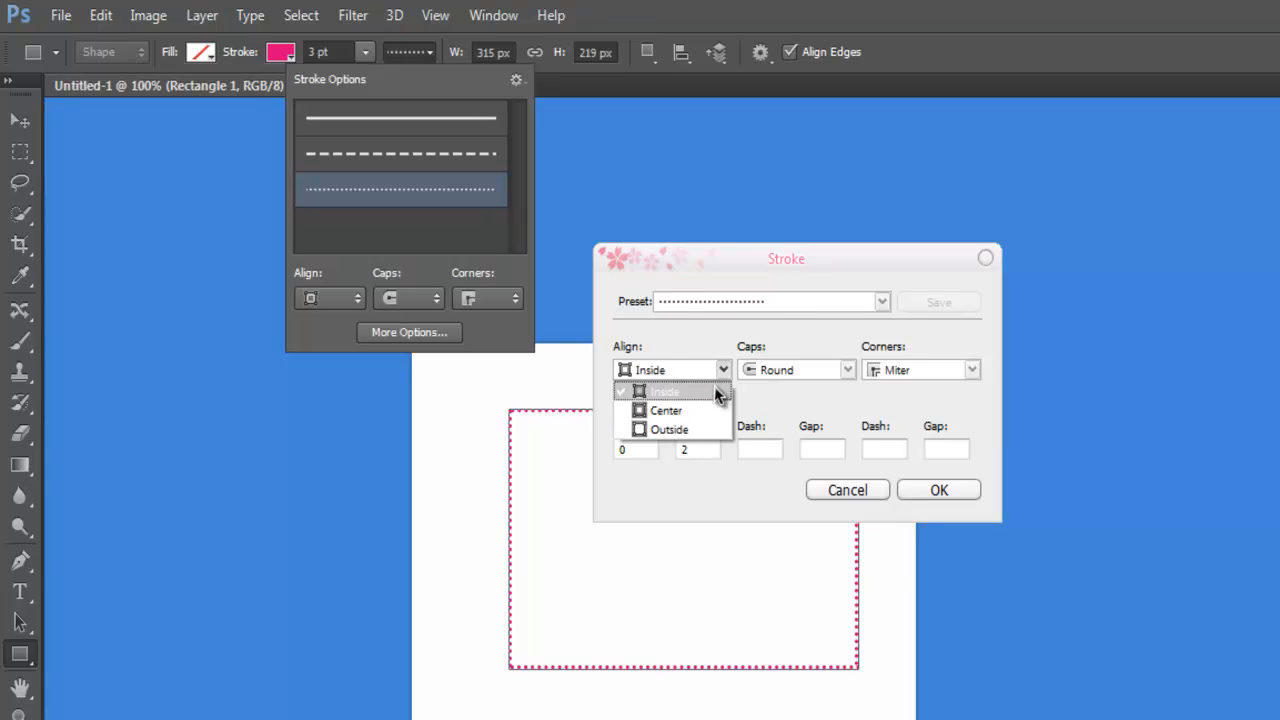
{"action": "left_click", "coordinate": [700, 429]}
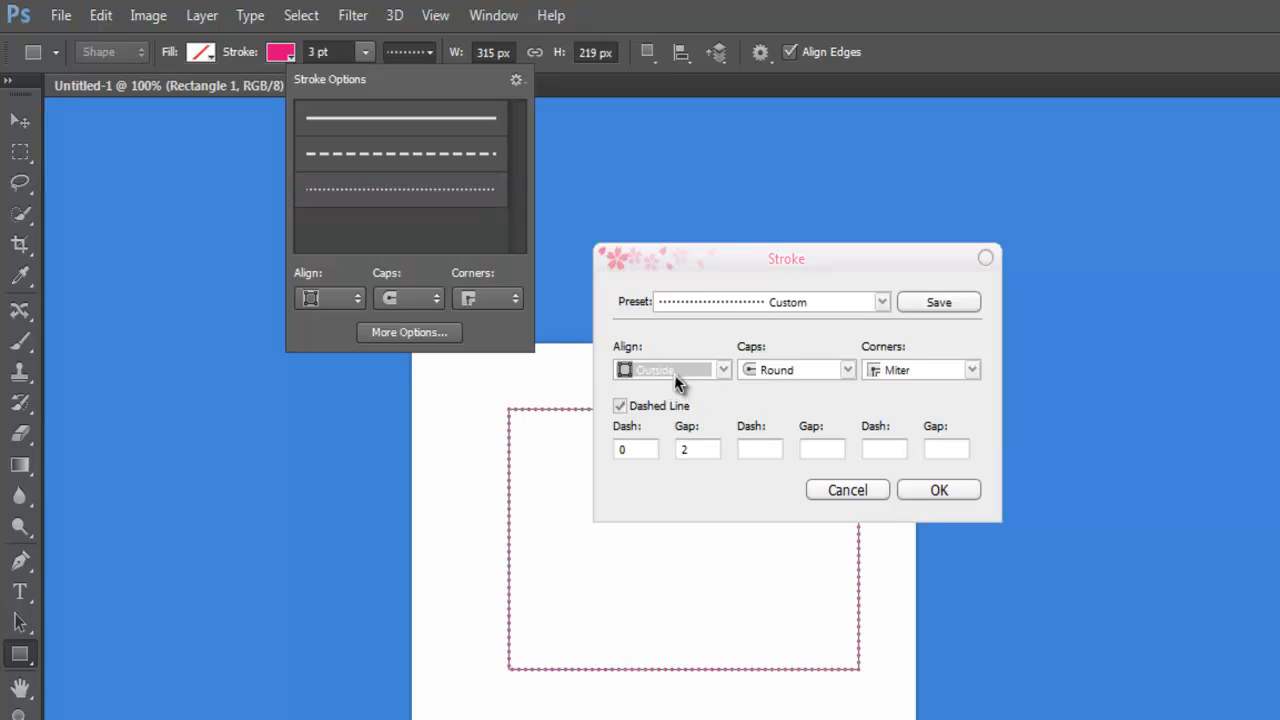
{"action": "scroll", "coordinate": [695, 375], "scroll_direction": "up", "scroll_amount": 1}
{"action": "left_click", "coordinate": [780, 376]}
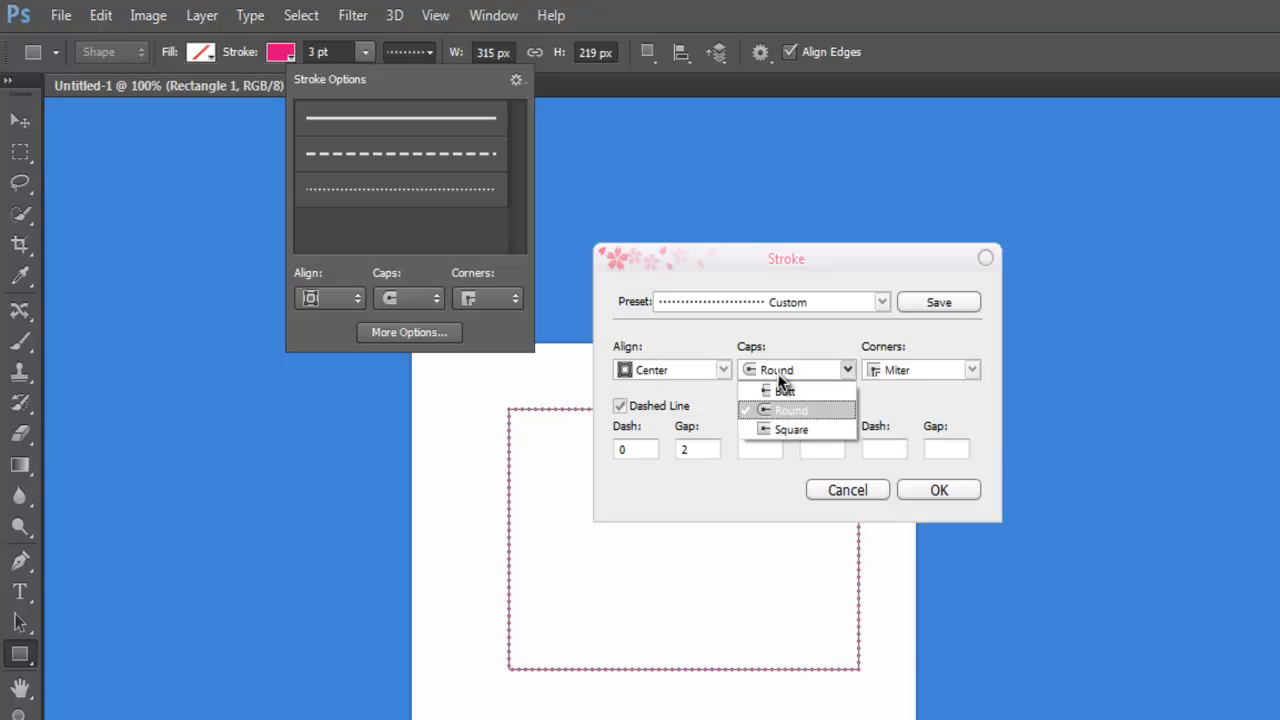
{"action": "left_click", "coordinate": [787, 392]}
{"action": "scroll", "coordinate": [787, 382], "scroll_direction": "down", "scroll_amount": 2}
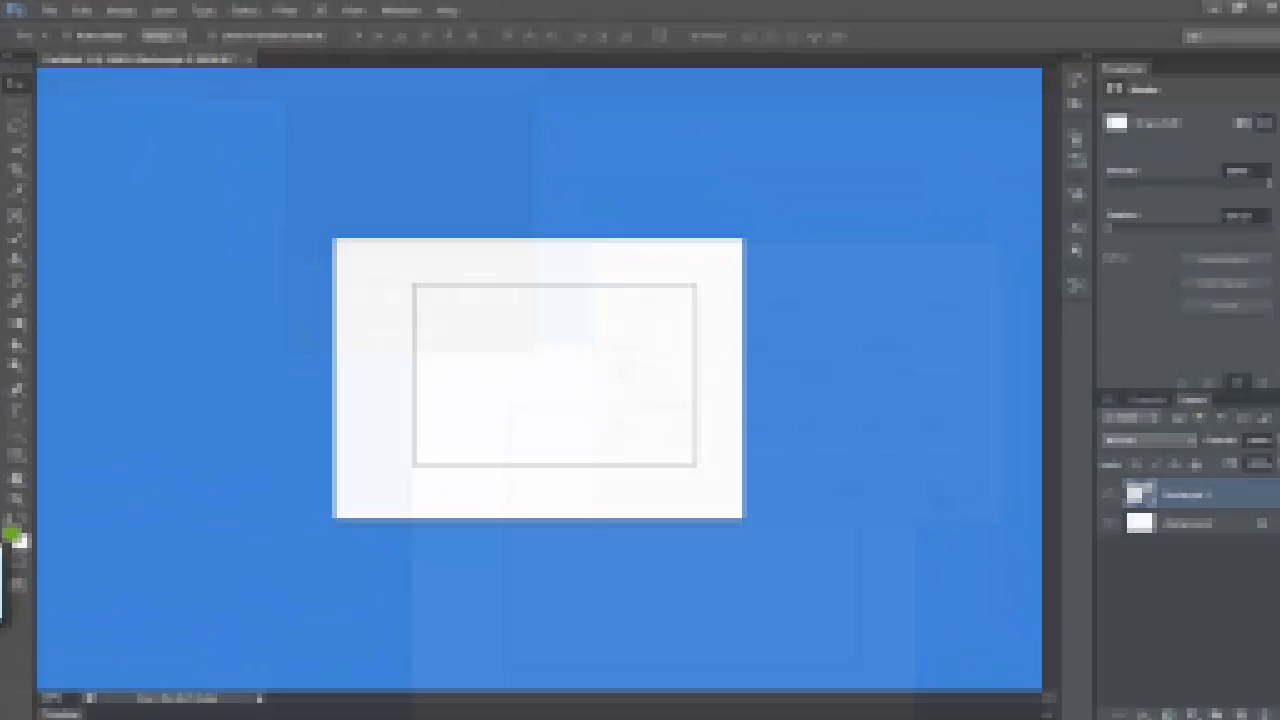
Close the Untitled-1 document containing the rectangle without saving changes.
{"action": "left_click", "coordinate": [248, 59]}
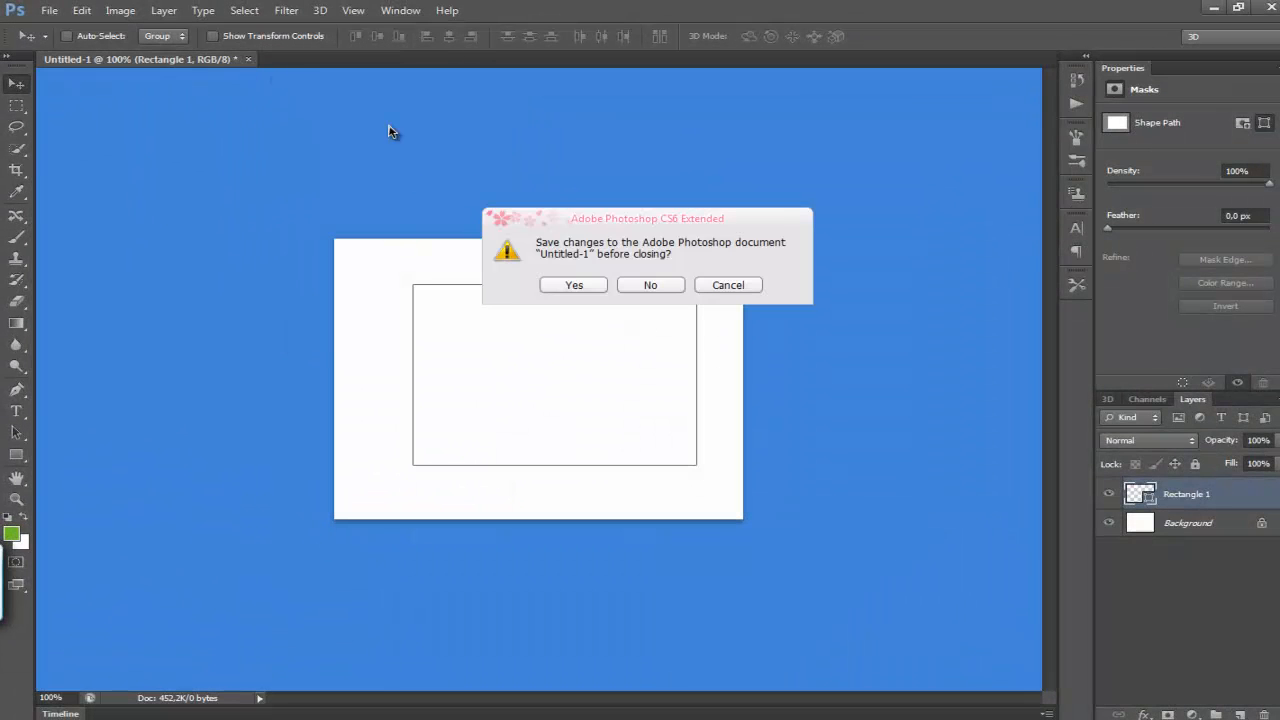
{"action": "left_click", "coordinate": [651, 287]}
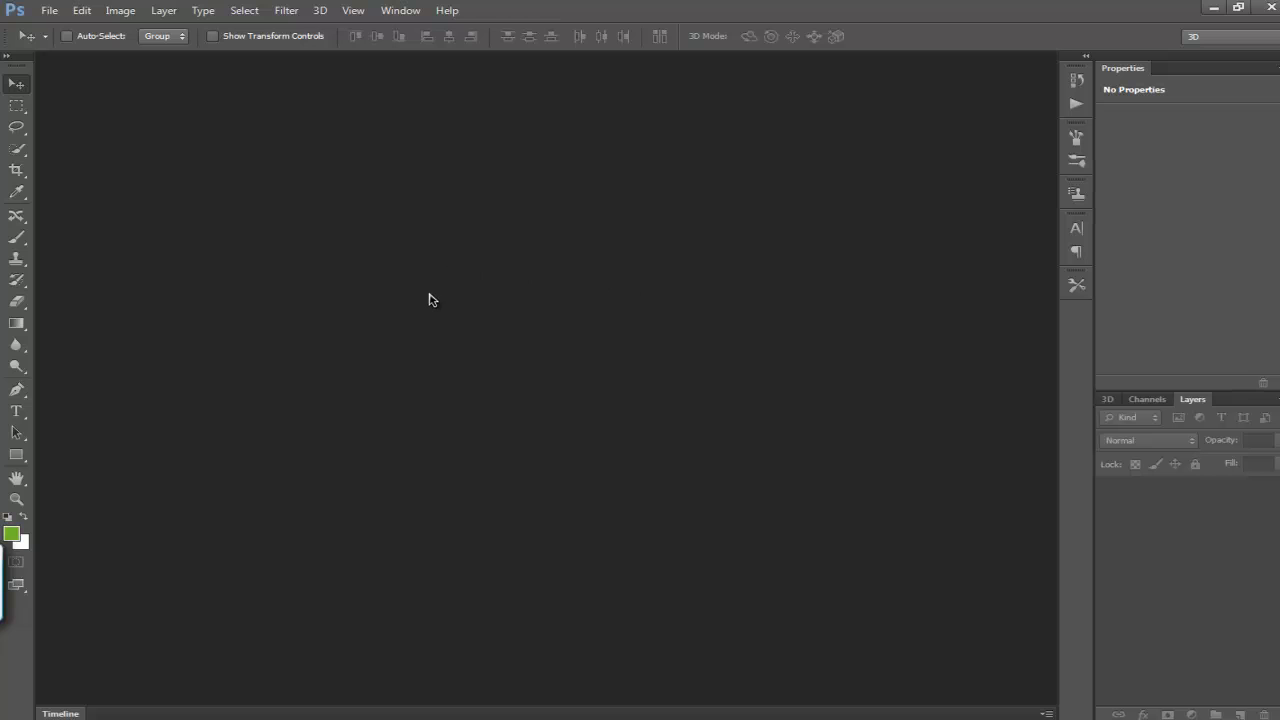